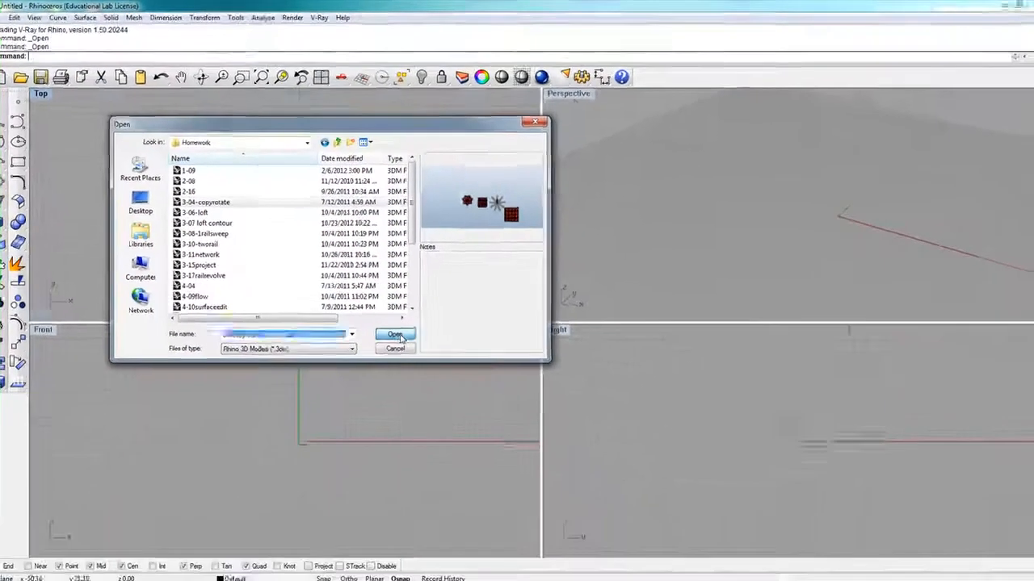
# Open the 3-04-copyrotate model from the Homework folder.
pyautogui.click(545, 445)
pyautogui.click(198, 76)
pyautogui.moveTo(641, 199); pyautogui.dragTo(778, 200)
pyautogui.scroll(5, 779, 199)
pyautogui.scroll(3, 778, 200)
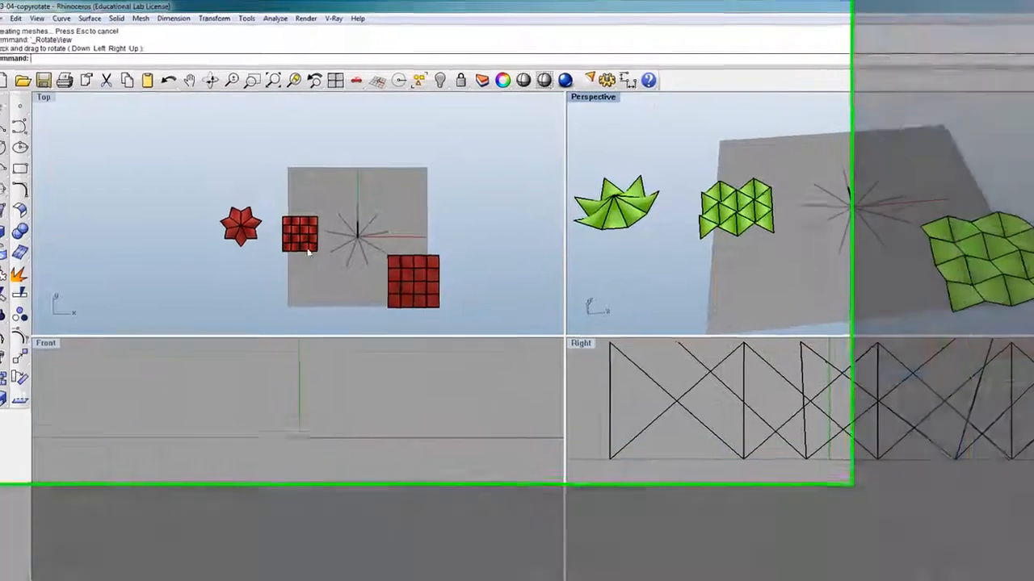
# Examine the star-shaped surface pattern and the tiled surface patterns in the perspective view.
pyautogui.scroll(-10, 172, 177)
pyautogui.scroll(8, 184, 192)
pyautogui.scroll(2, 245, 246)
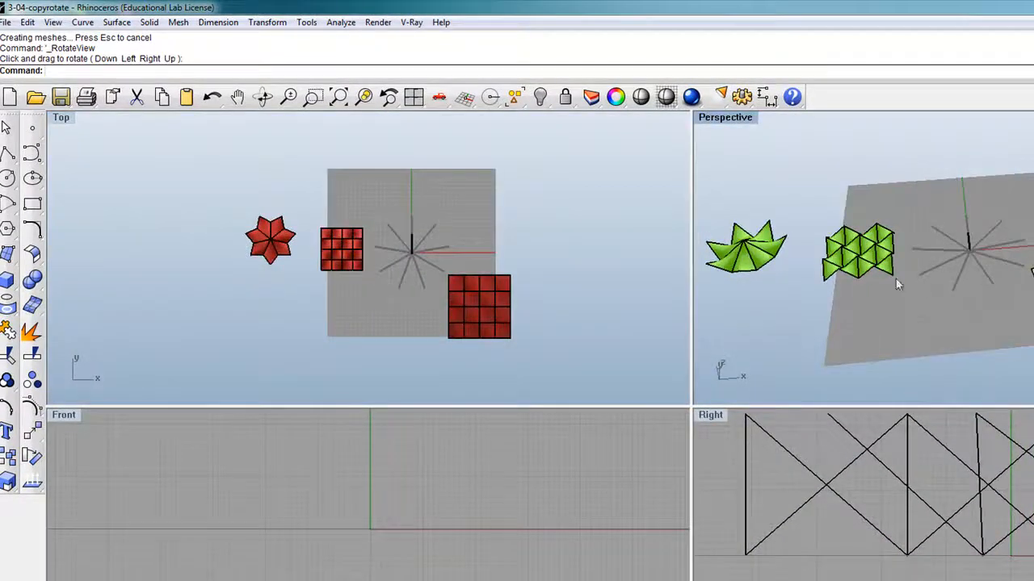
pyautogui.scroll(5, 862, 241)
pyautogui.scroll(-5, 862, 240)
pyautogui.scroll(6, 774, 241)
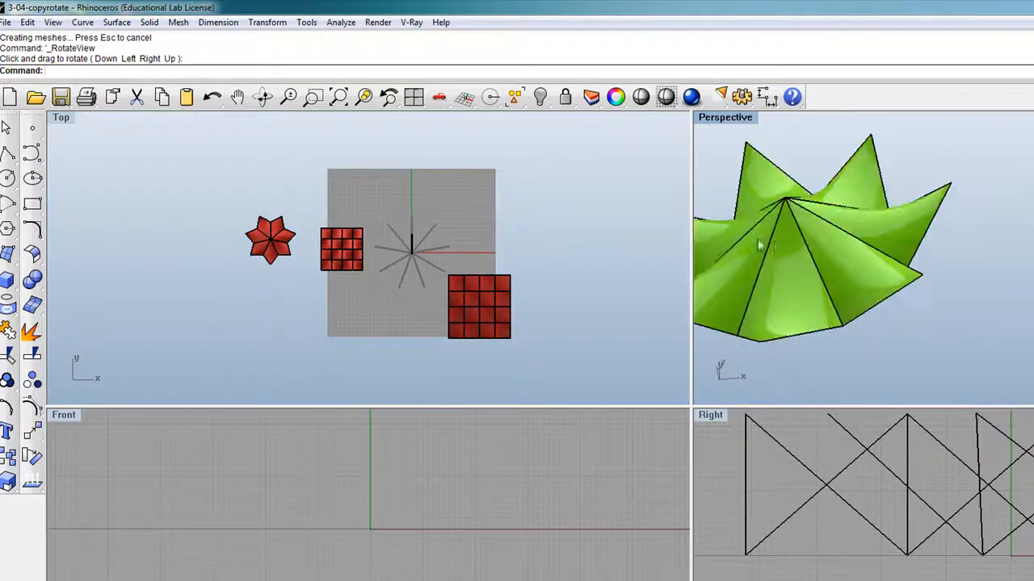
pyautogui.scroll(-4, 776, 243)
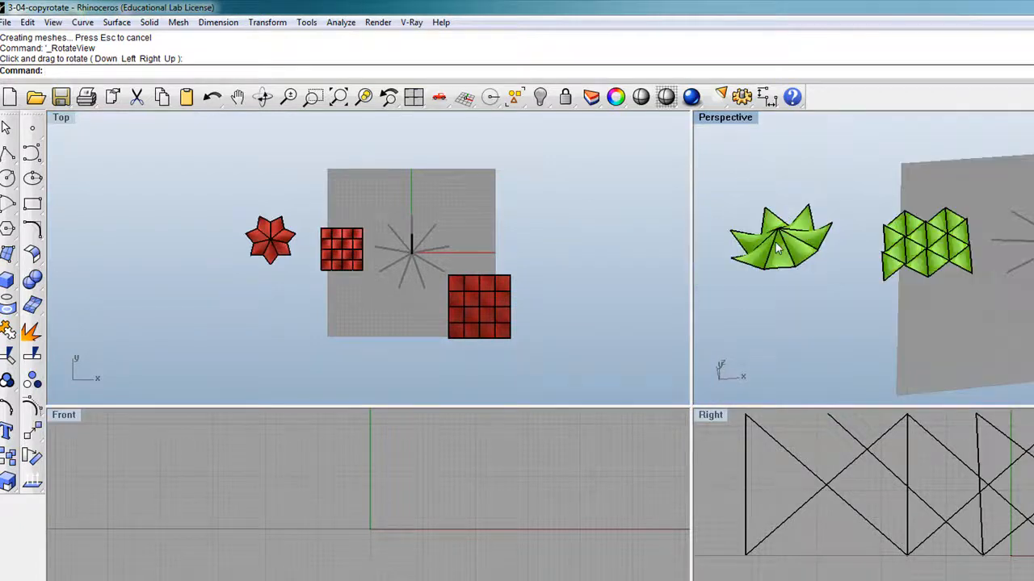
# Move the star and both tiled surface patterns away from the radial lines, clearing the area around the origin.
pyautogui.click(896, 268)
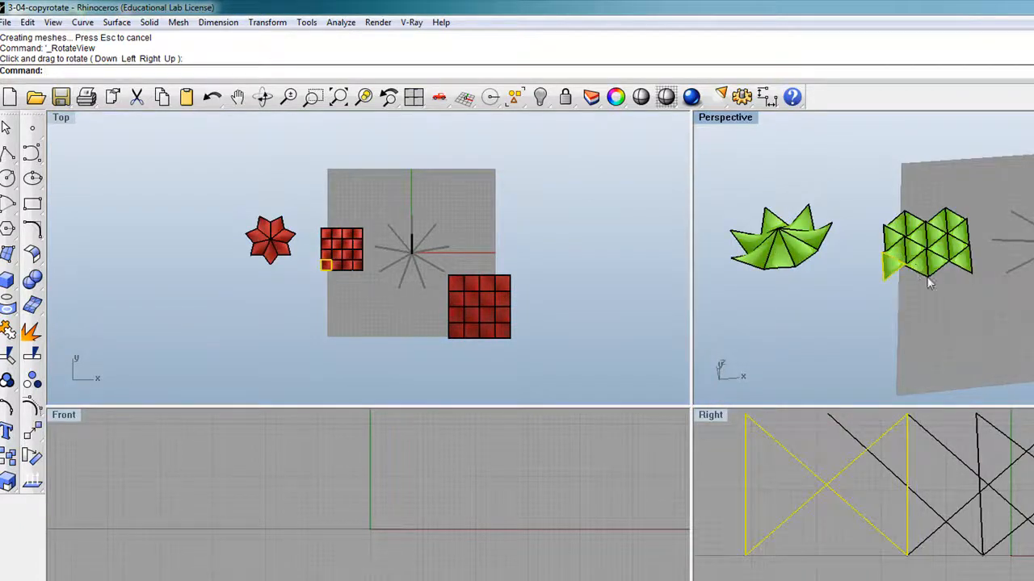
pyautogui.moveTo(981, 297); pyautogui.dragTo(868, 195)
pyautogui.click(797, 273)
pyautogui.moveTo(731, 200); pyautogui.dragTo(729, 199)
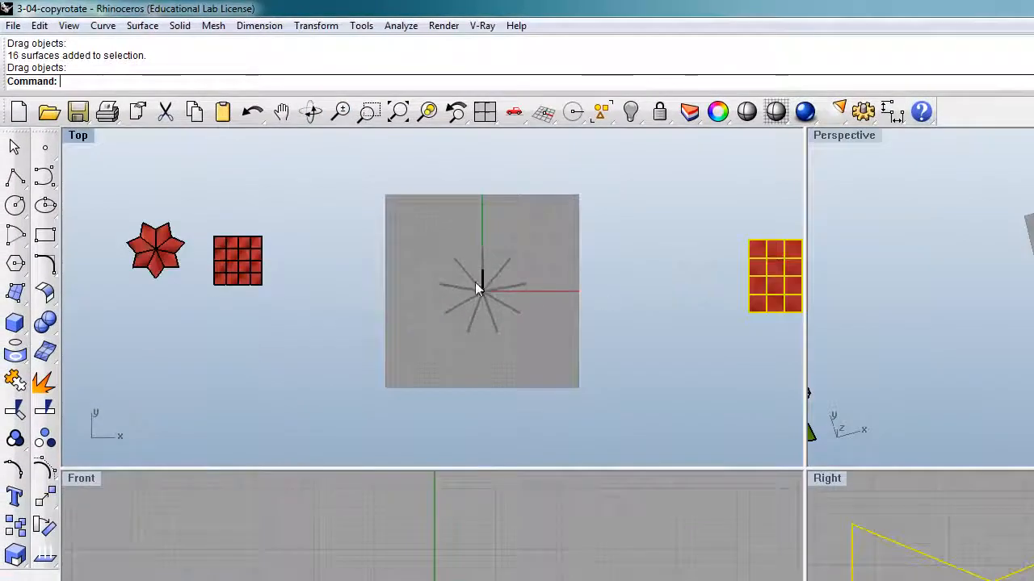
# Check the radial lines around the origin for which of them can be selected.
pyautogui.scroll(10, 478, 288)
pyautogui.scroll(-5, 487, 302)
pyautogui.click(479, 300)
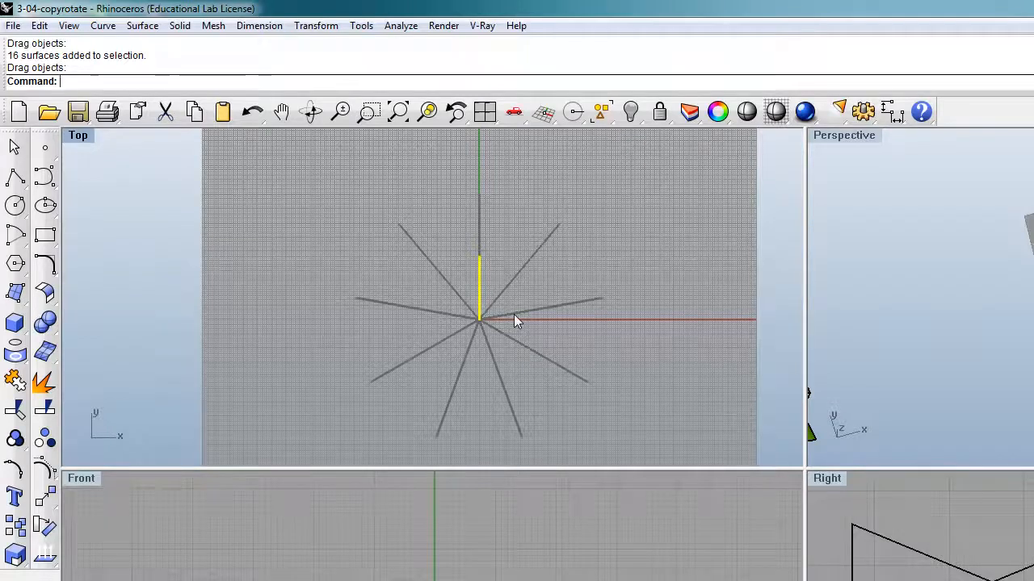
pyautogui.scroll(-4, 514, 314)
pyautogui.scroll(4, 495, 325)
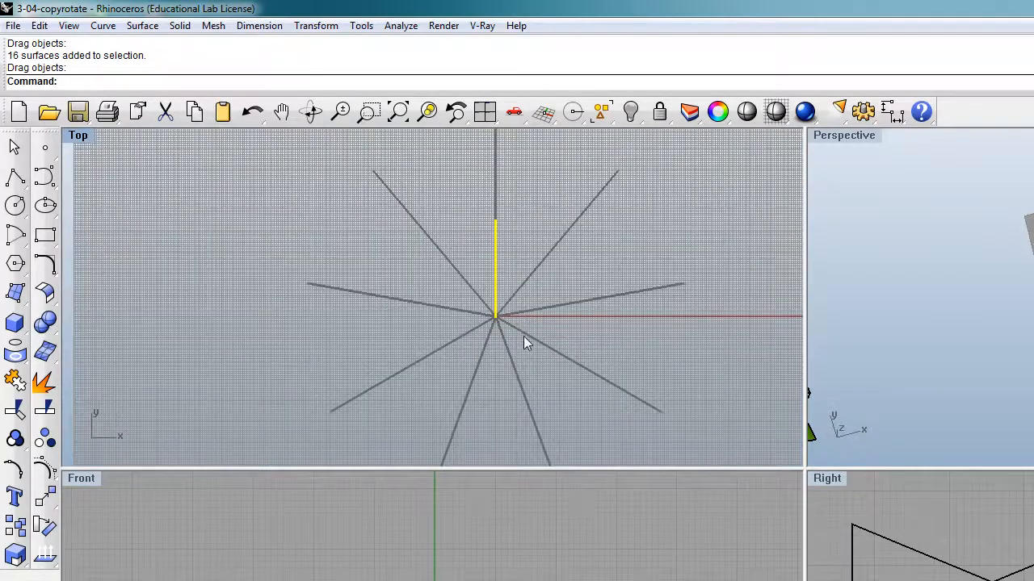
pyautogui.click(530, 339)
pyautogui.scroll(-4, 537, 349)
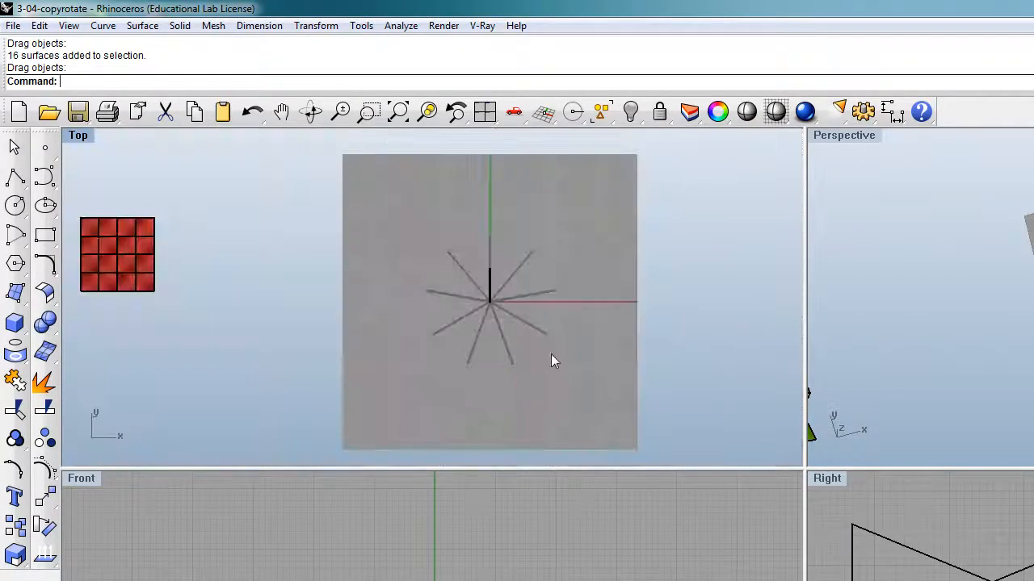
# Unlock all the locked radial lines around the origin.
pyautogui.click(632, 115)
pyautogui.moveTo(511, 89); pyautogui.dragTo(563, 182)
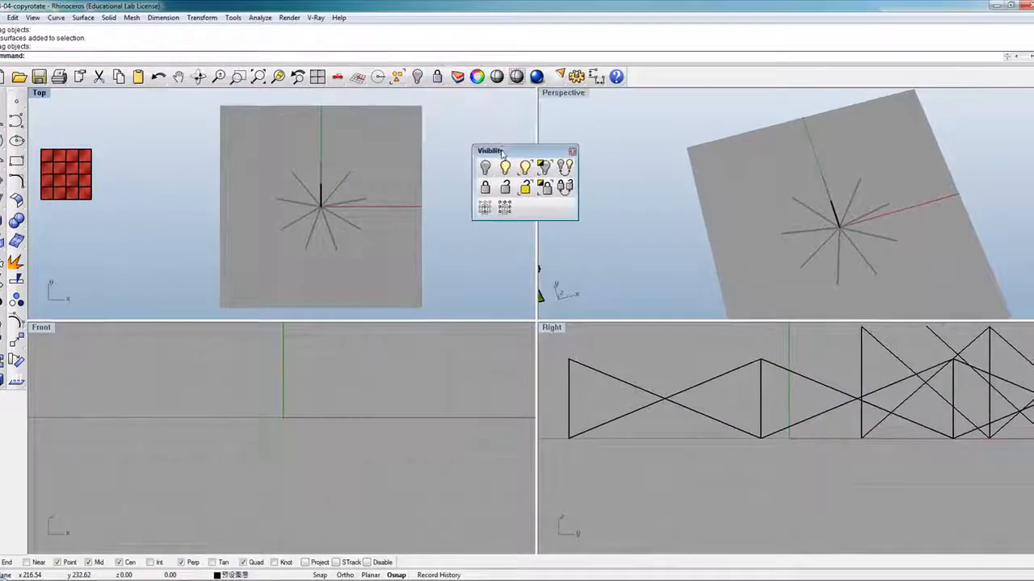
pyautogui.click(505, 189)
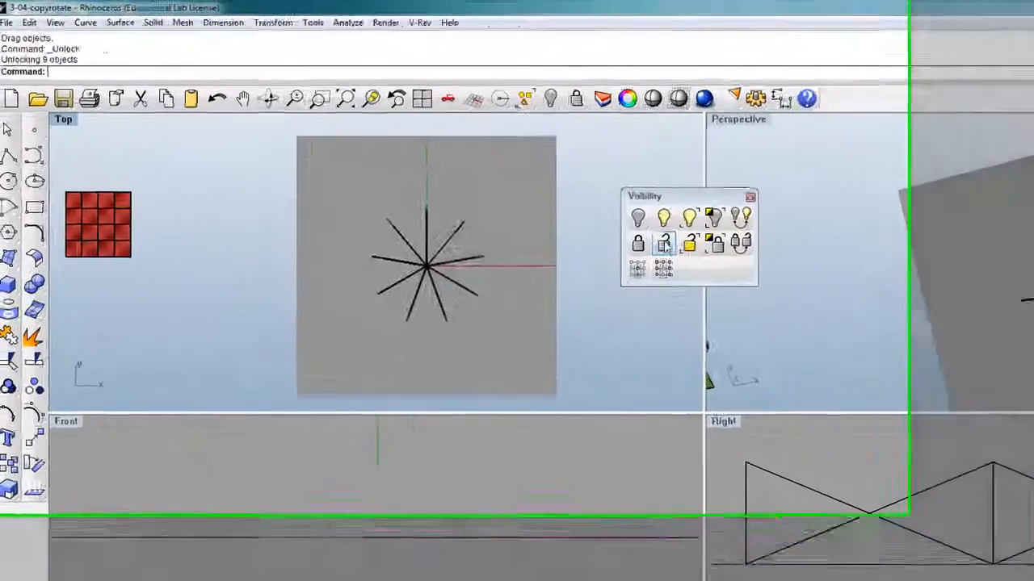
# Move all ten radial curves together off the construction grid, up and to the left of the origin in the Top view.
pyautogui.hotkey('ctrl', 'a')
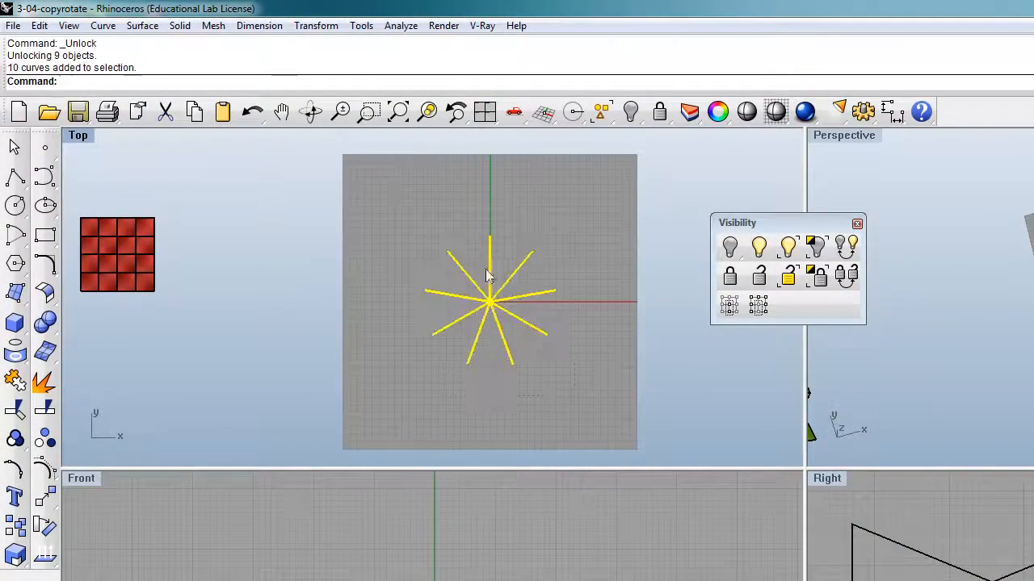
pyautogui.moveTo(495, 313); pyautogui.dragTo(271, 230)
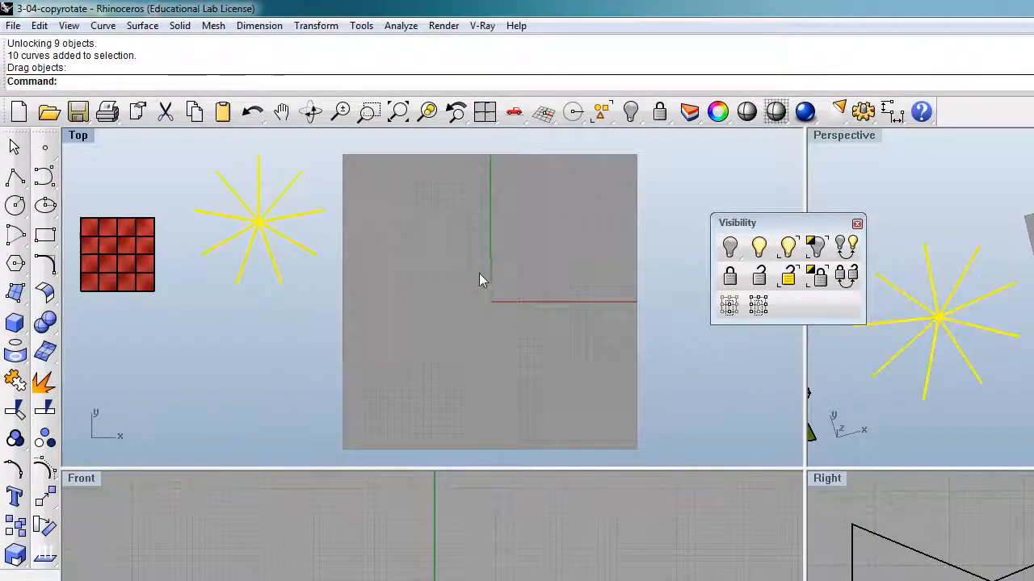
pyautogui.scroll(3, 478, 273)
pyautogui.click(857, 224)
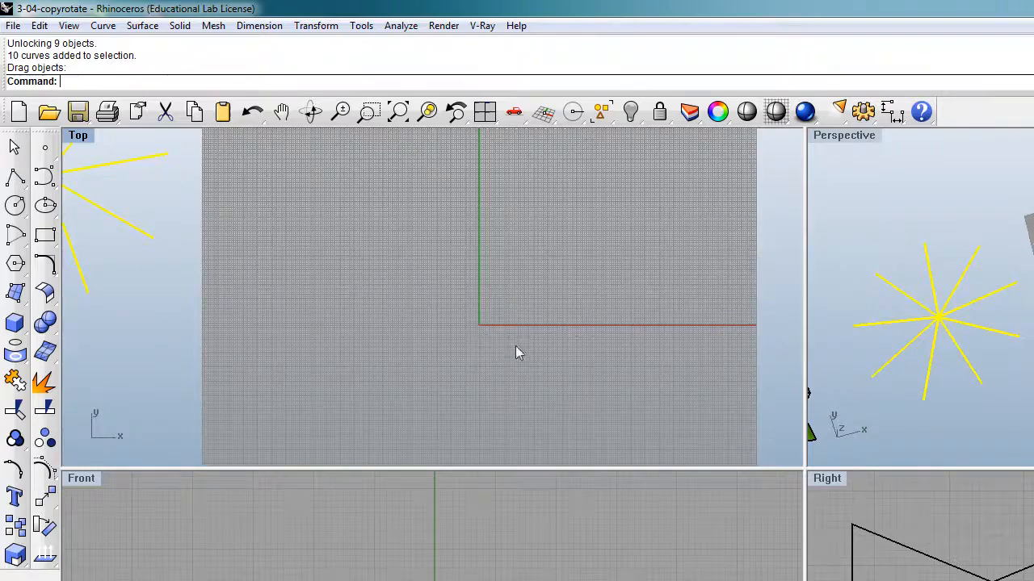
# Limit the object snaps to End and Point and turn on grid snap for a new polyline.
pyautogui.click(14, 176)
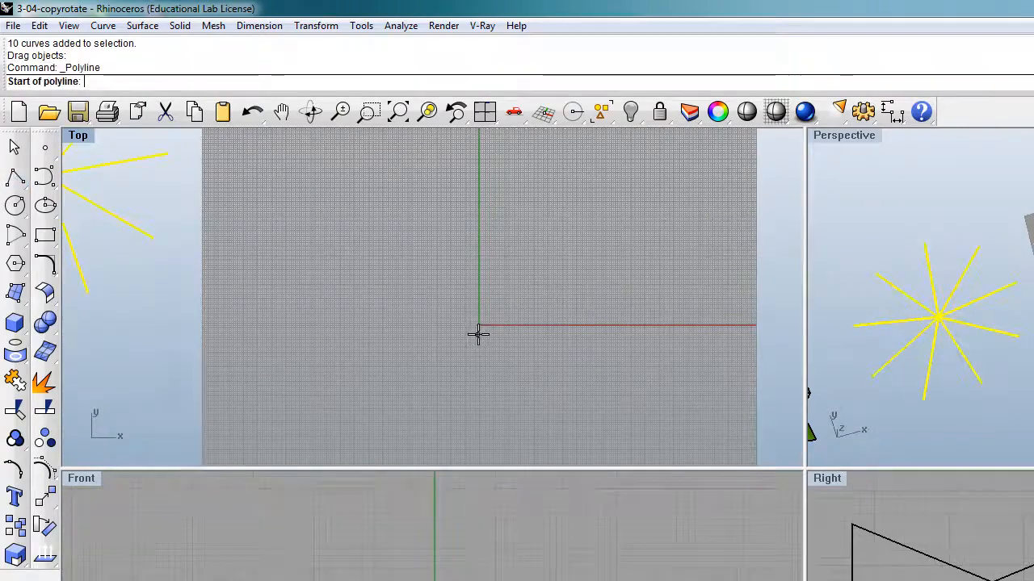
pyautogui.scroll(3, 486, 319)
pyautogui.scroll(2, 463, 342)
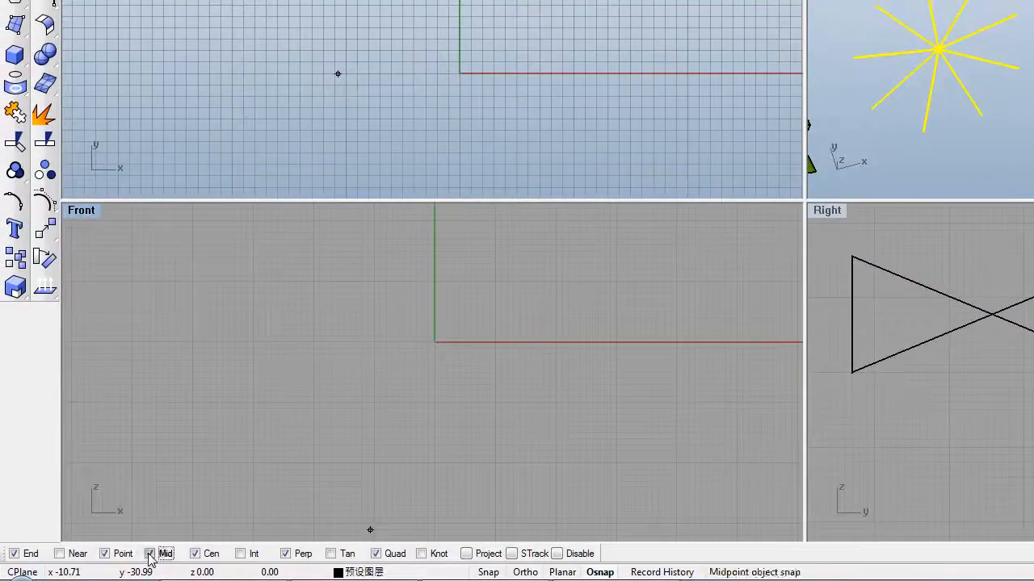
pyautogui.click(149, 554)
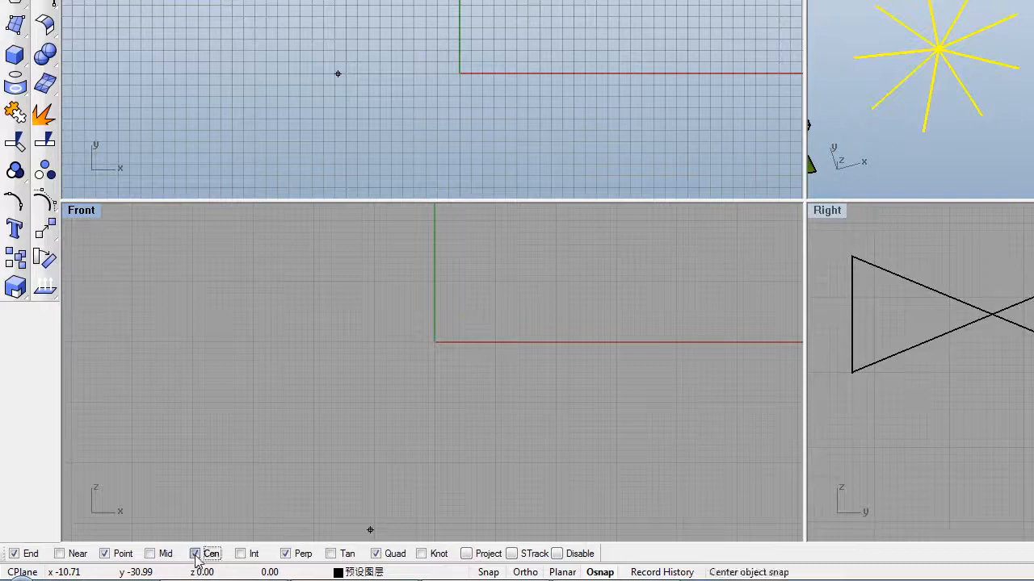
pyautogui.click(375, 554)
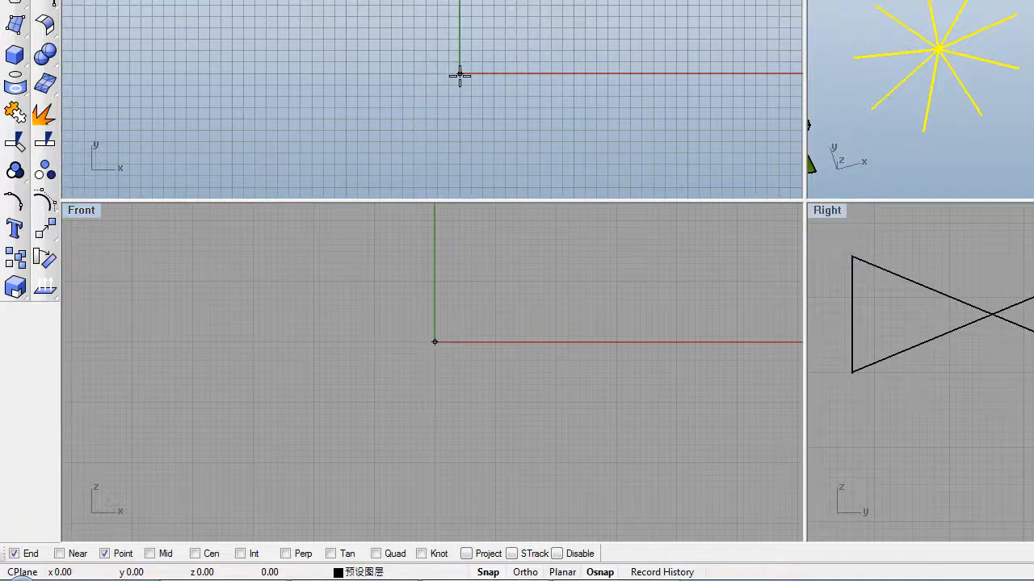
# Draw an 18-unit line from the origin along the positive x-axis, and move it up and to the left of the origin.
pyautogui.scroll(3, 475, 63)
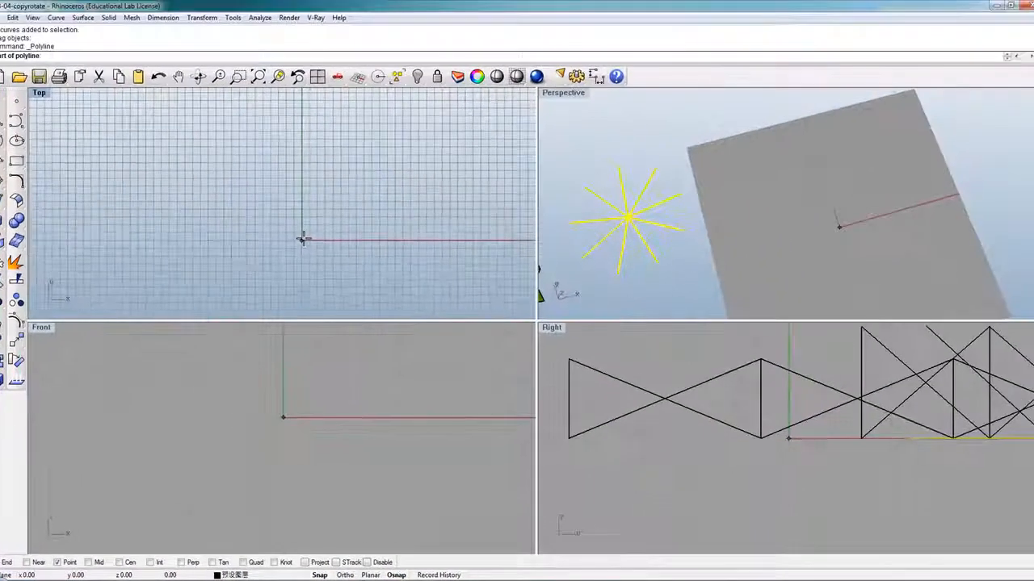
pyautogui.click(302, 240)
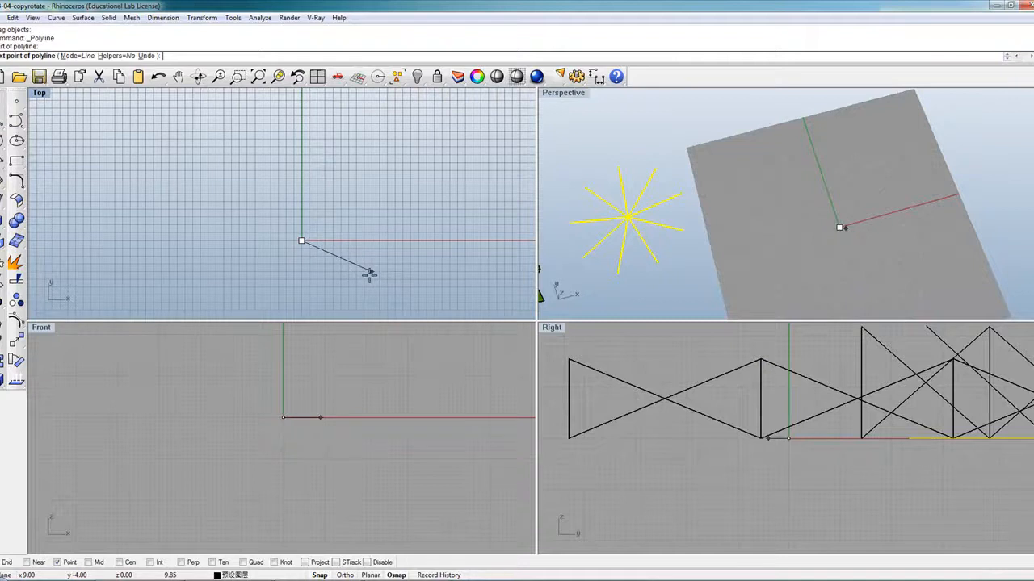
pyautogui.click(442, 241)
pyautogui.press('Return')
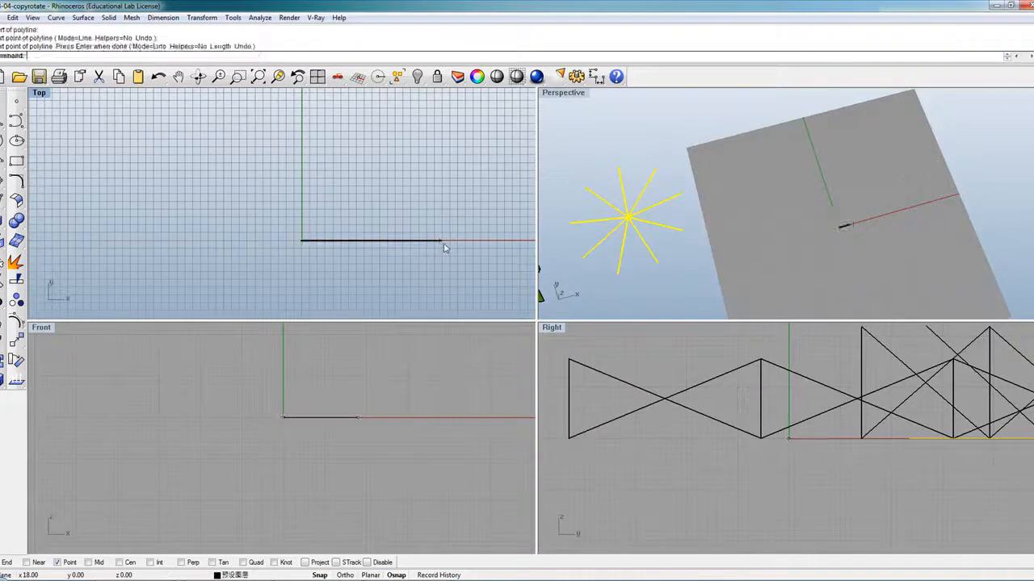
pyautogui.click(415, 243)
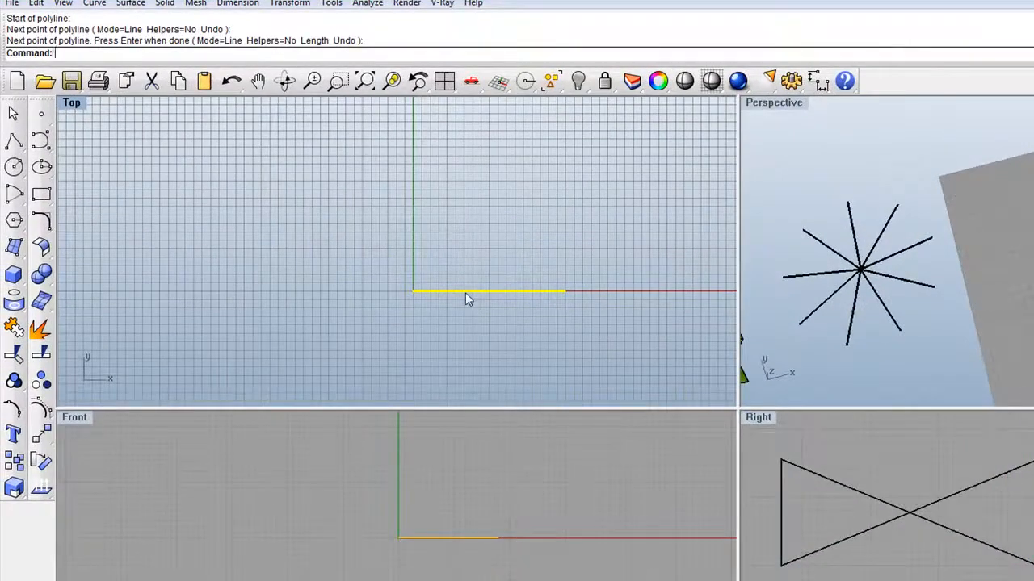
pyautogui.moveTo(465, 292); pyautogui.dragTo(212, 205)
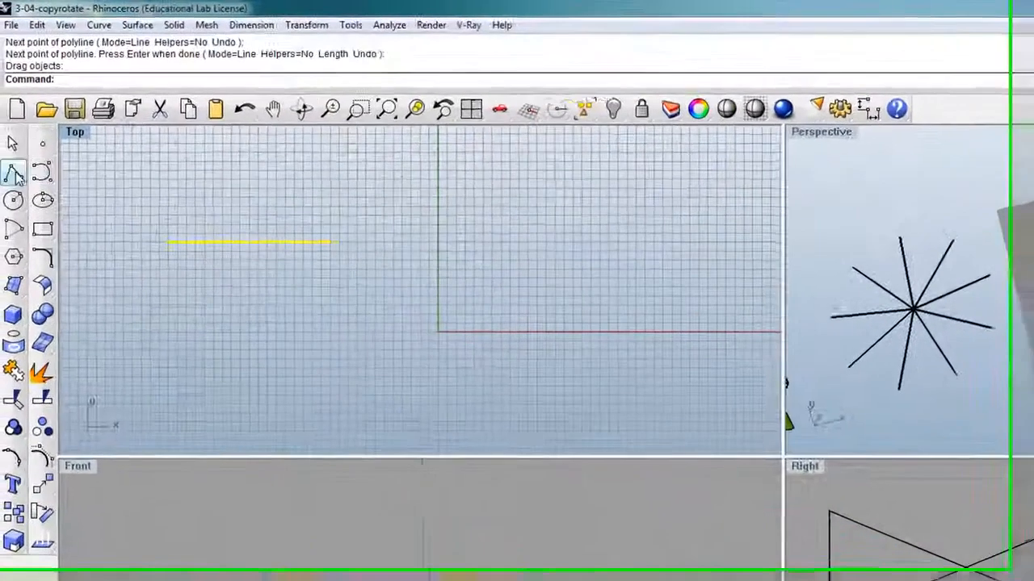
# Draw a second line about 29 units long along the positive x-axis, starting at coordinate 0.
pyautogui.press('Return')
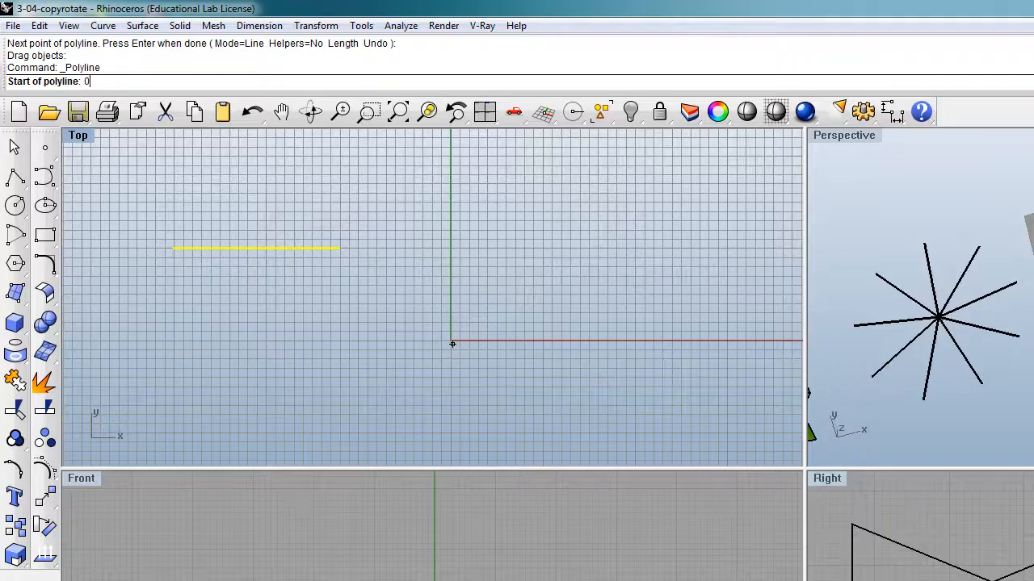
pyautogui.press('Return')
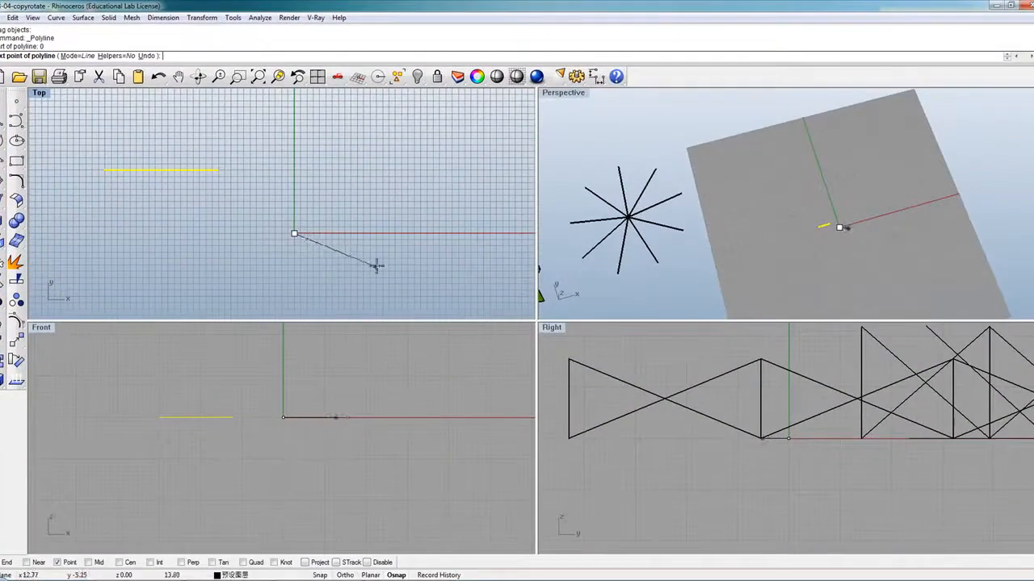
pyautogui.scroll(-3, 384, 247)
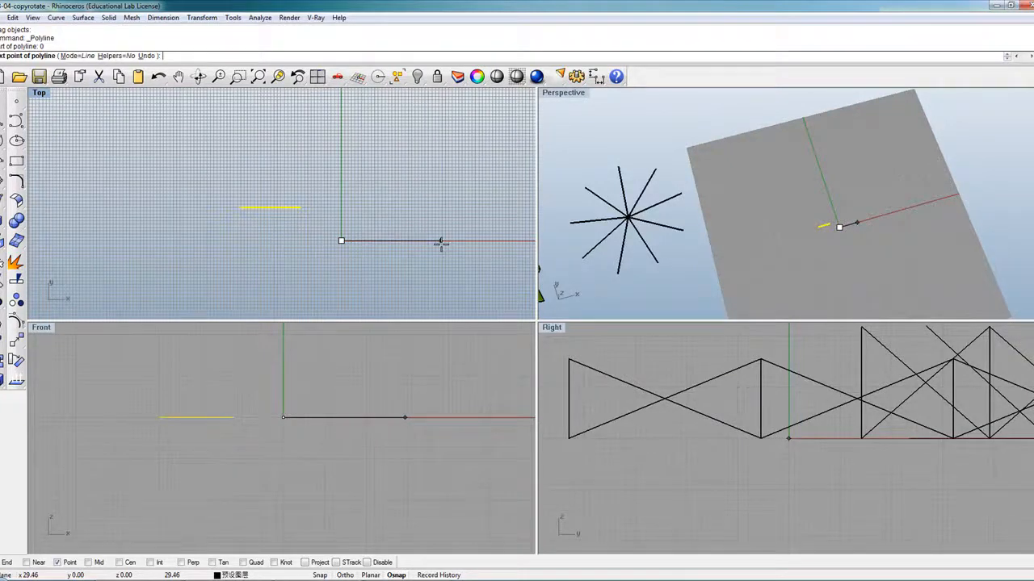
pyautogui.click(441, 240)
pyautogui.press('Return')
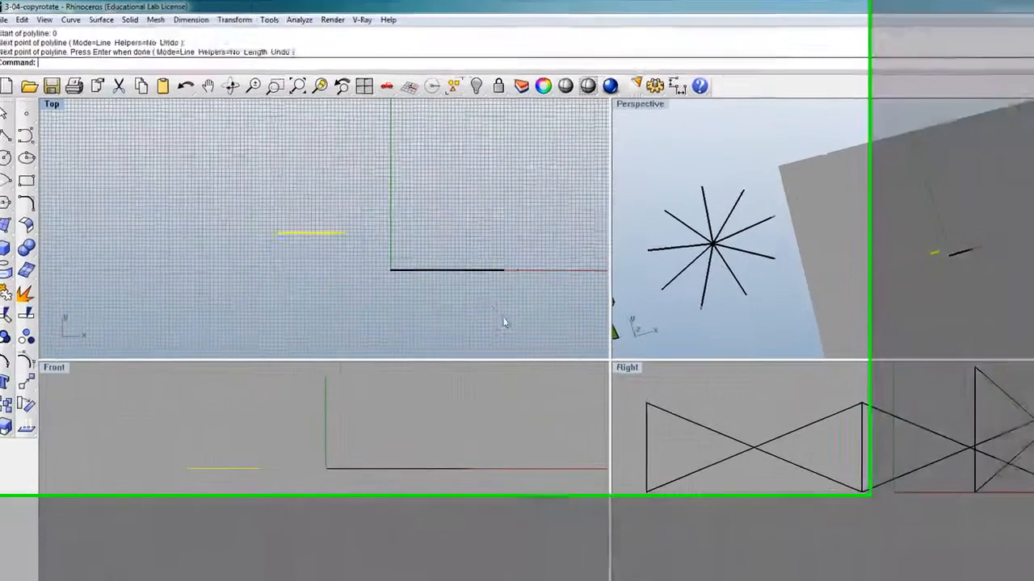
# Move the shorter line farther from the origin, and try deleting the line on the x-axis.
pyautogui.click(404, 241)
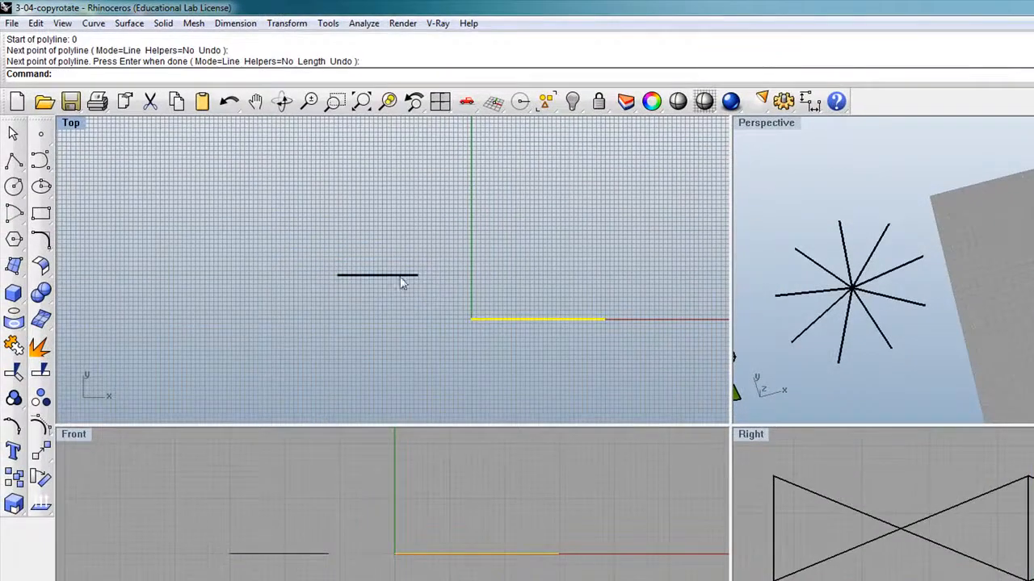
pyautogui.moveTo(400, 278); pyautogui.dragTo(247, 247)
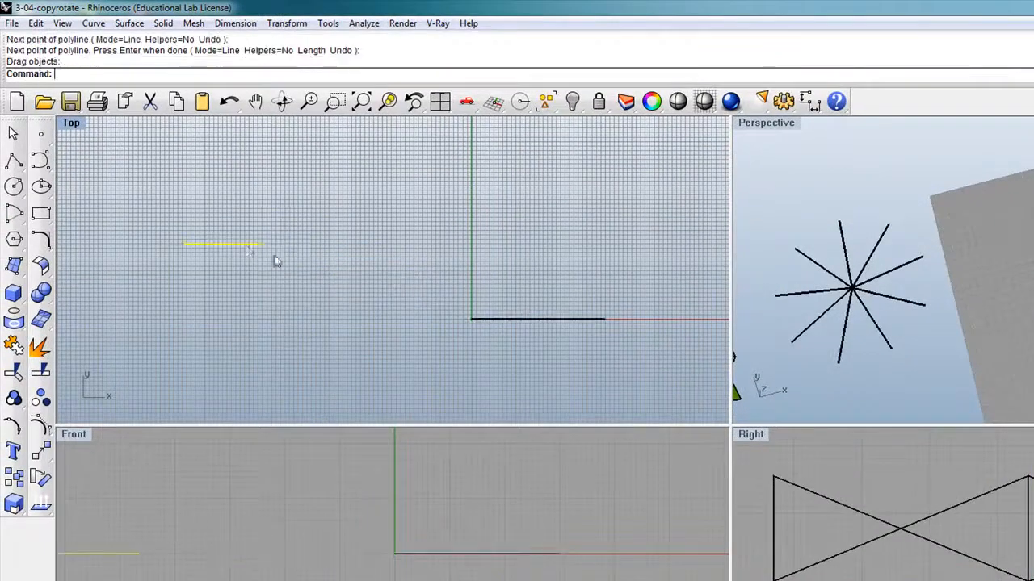
pyautogui.click(532, 321)
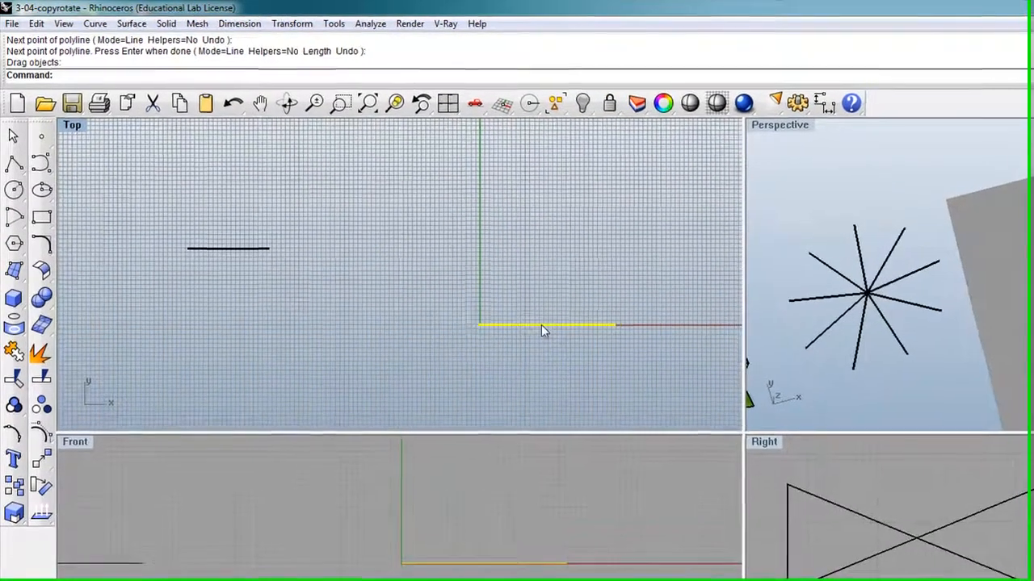
pyautogui.press('Delete')
# Create a polar array of the line on the x-axis around its end at the origin, with 10 items filling 360 degrees.
pyautogui.click(40, 453)
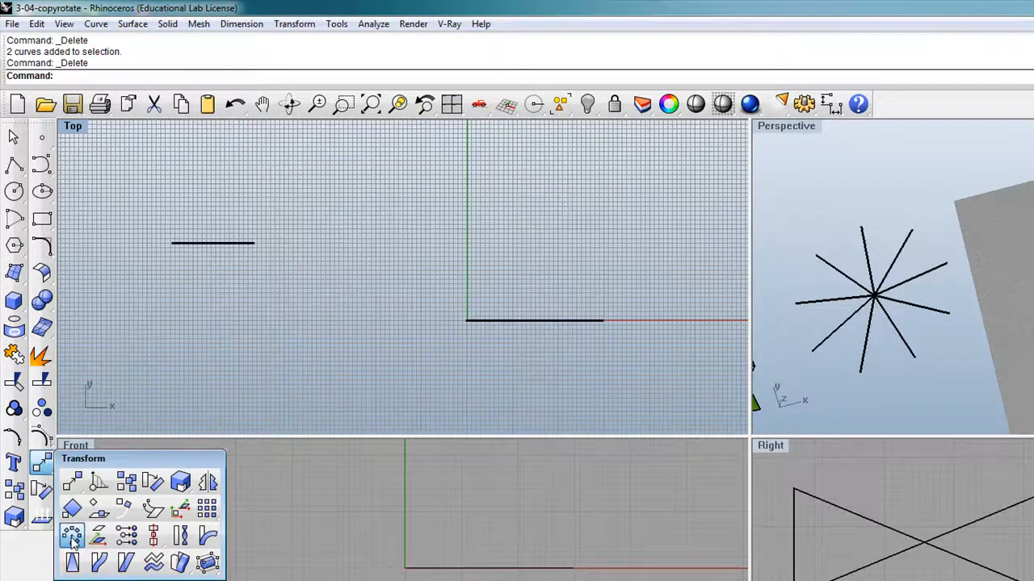
pyautogui.moveTo(106, 458); pyautogui.dragTo(226, 367)
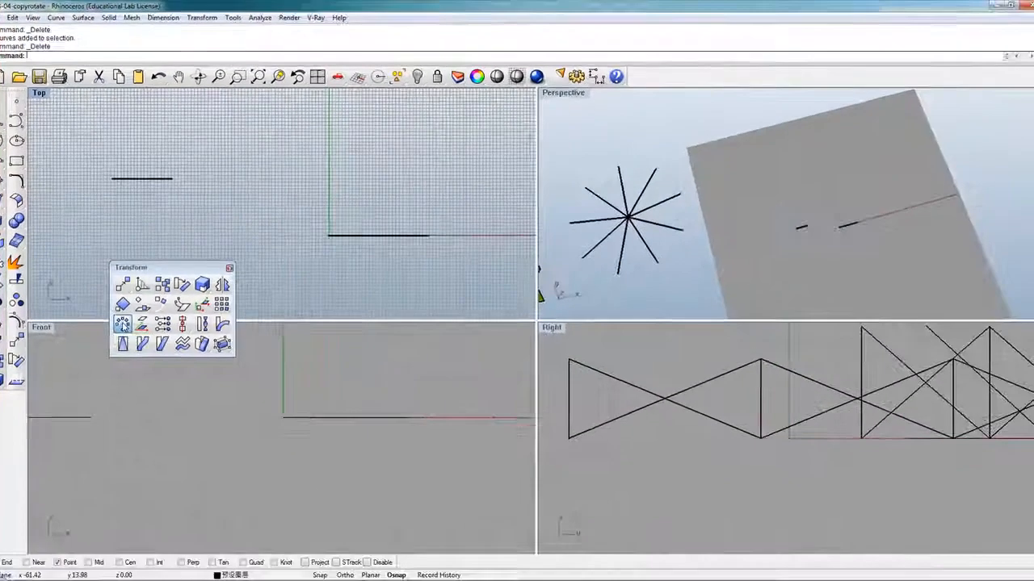
pyautogui.click(147, 368)
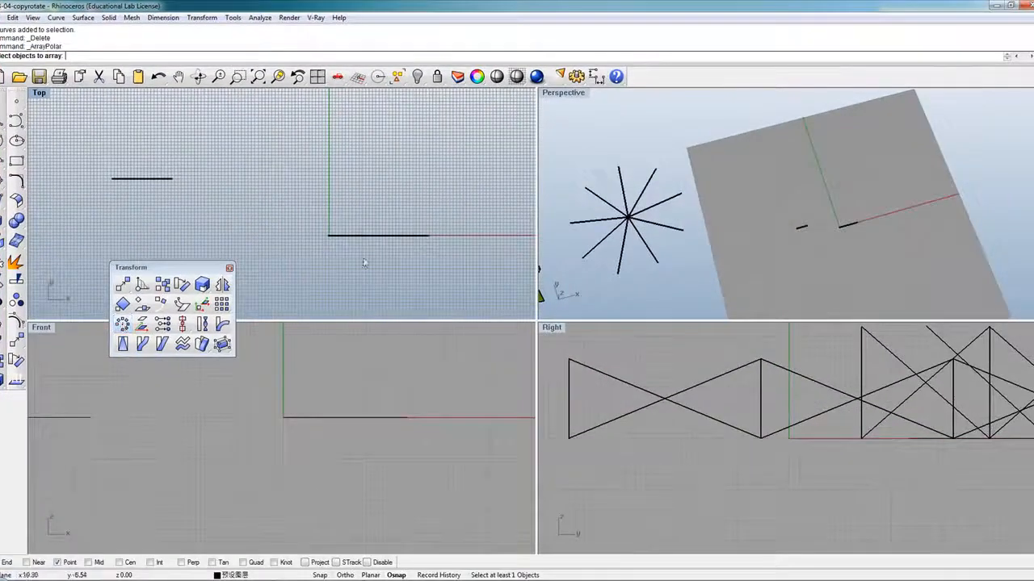
pyautogui.click(381, 239)
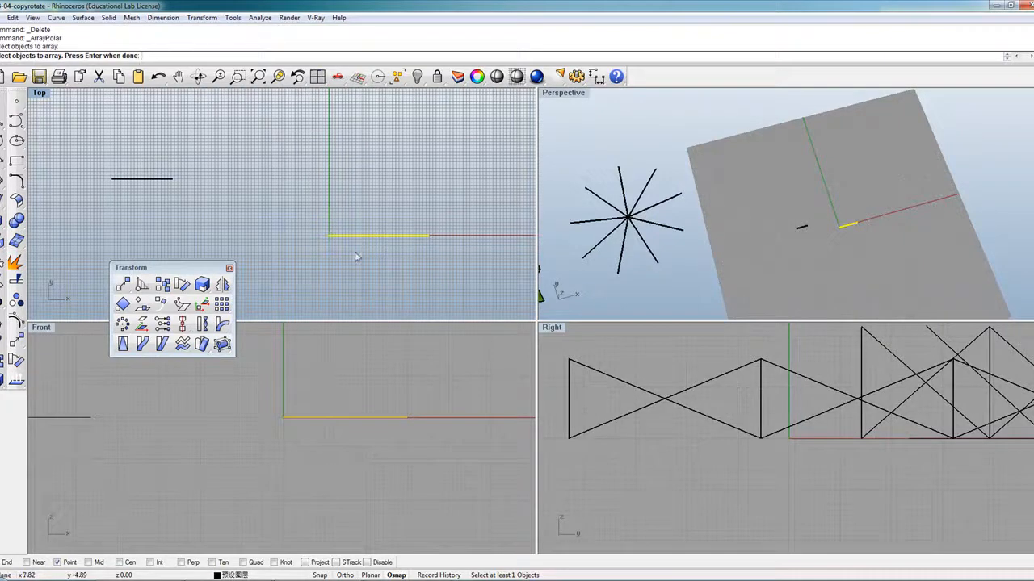
pyautogui.press('Return')
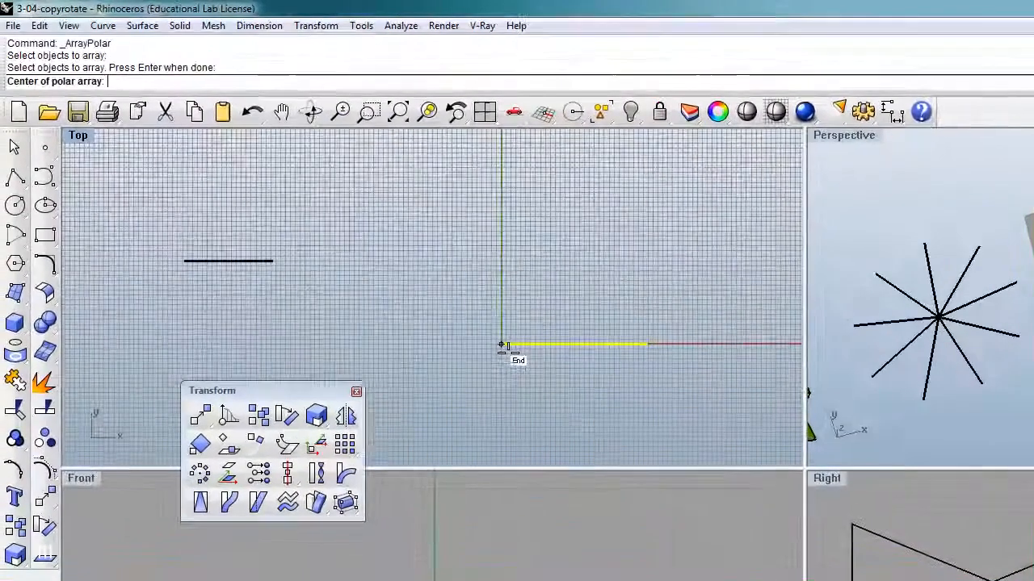
pyautogui.click(328, 236)
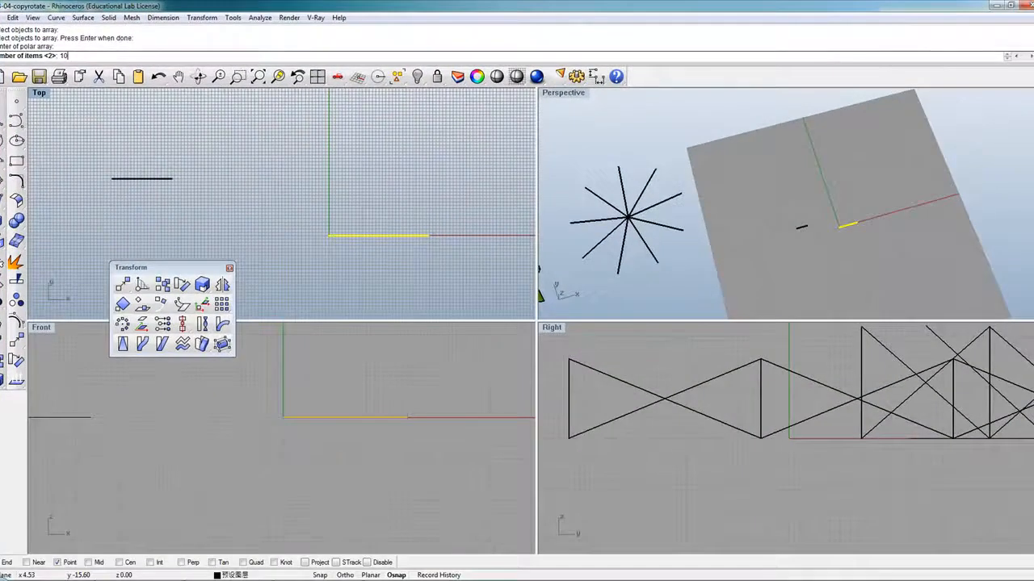
pyautogui.press('Return')
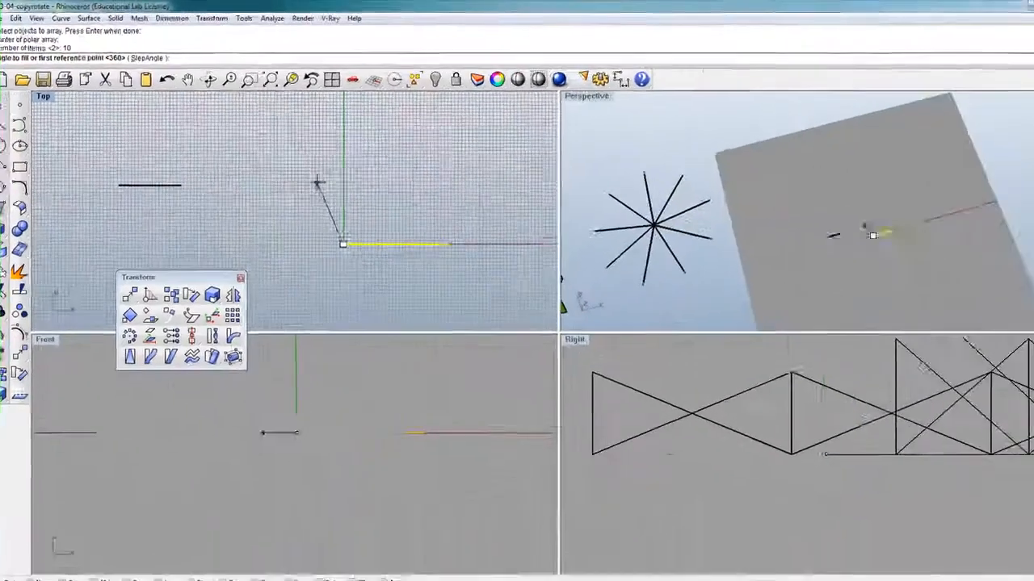
pyautogui.press('Return')
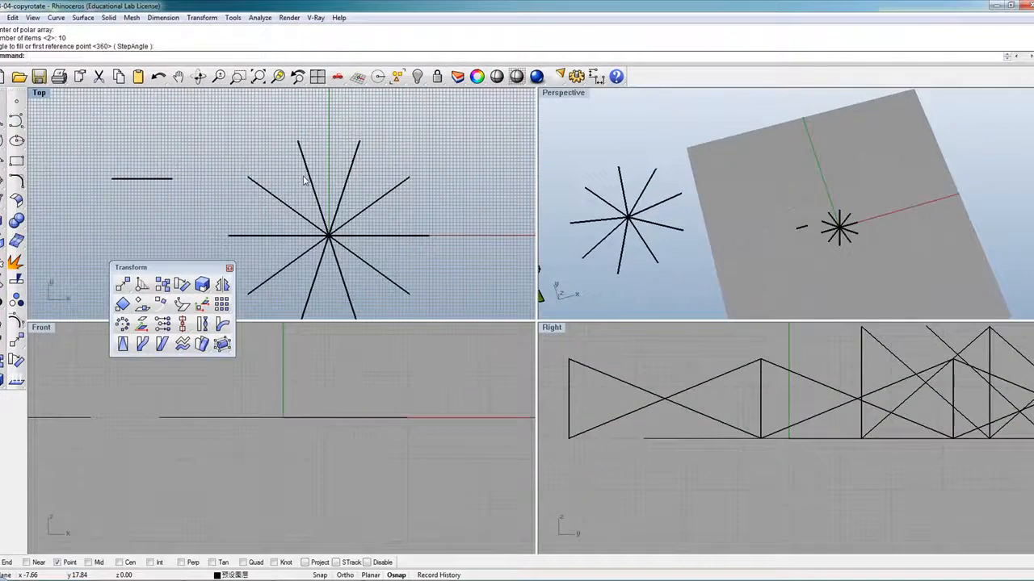
# Move the Transform toolbar out of the Top view and delete the short loose line away from the radial pattern.
pyautogui.moveTo(184, 267); pyautogui.dragTo(113, 357)
pyautogui.scroll(-3, 239, 211)
pyautogui.click(190, 197)
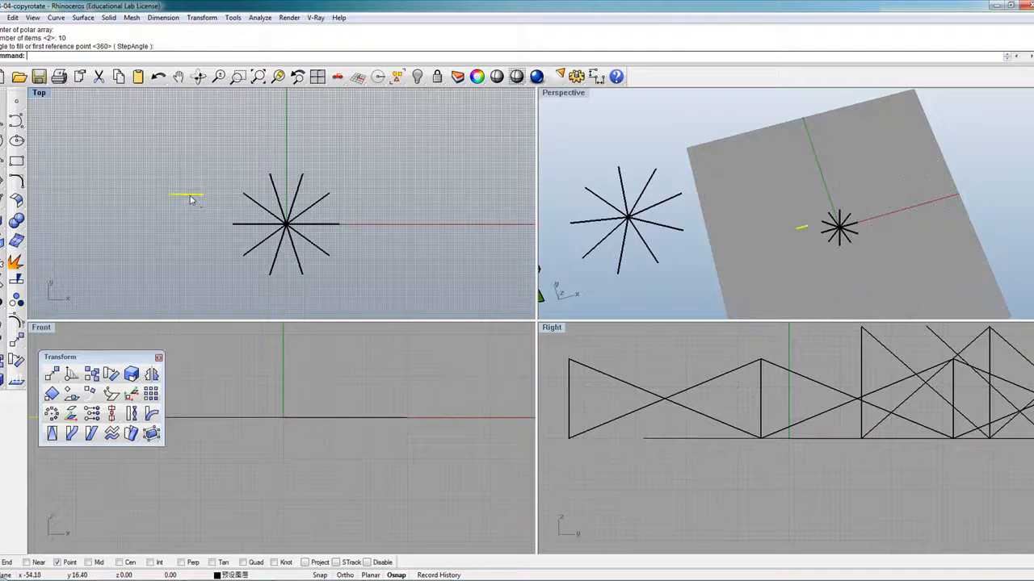
pyautogui.press('Delete')
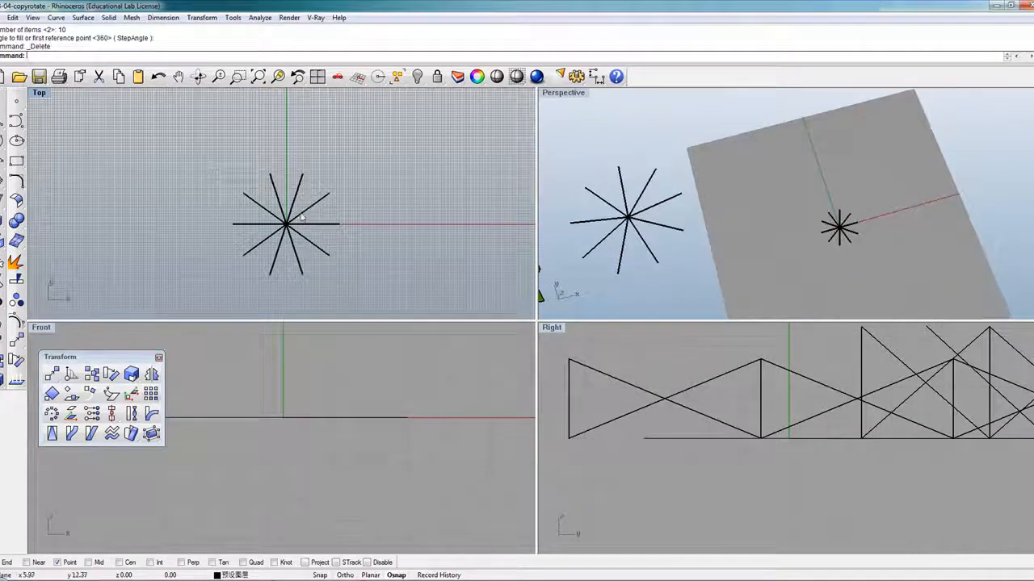
# Draw a straight polyline joining the outer ends of the two adjacent radial lines in the pattern's positive x, positive y quadrant.
pyautogui.scroll(3, 301, 218)
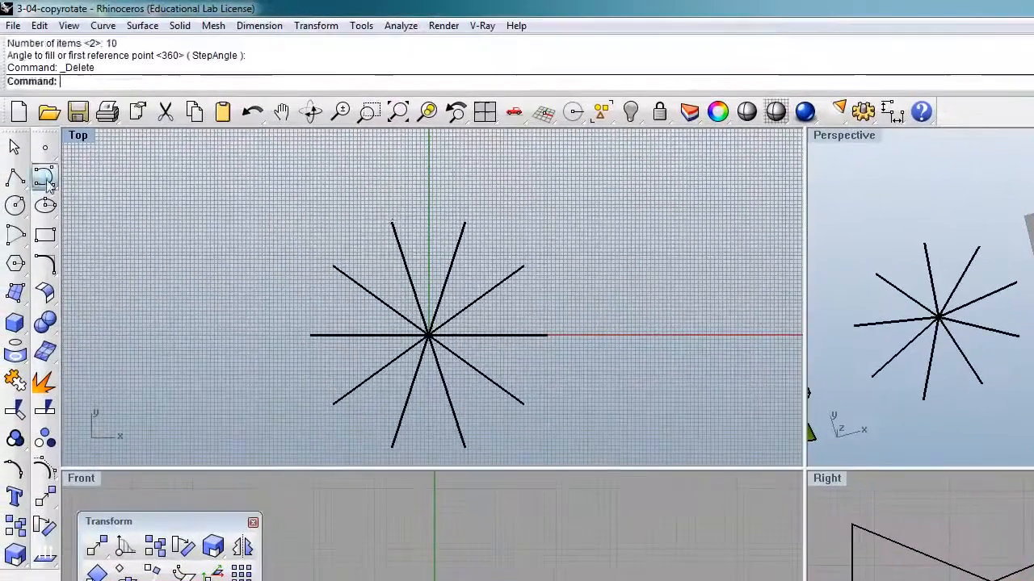
pyautogui.click(44, 178)
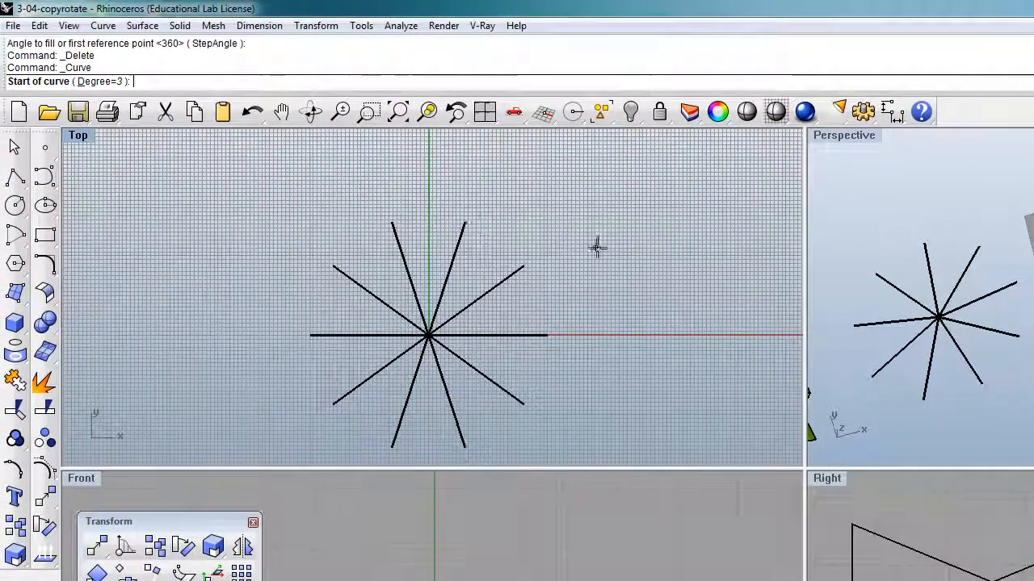
pyautogui.scroll(3, 475, 203)
pyautogui.scroll(-2, 482, 218)
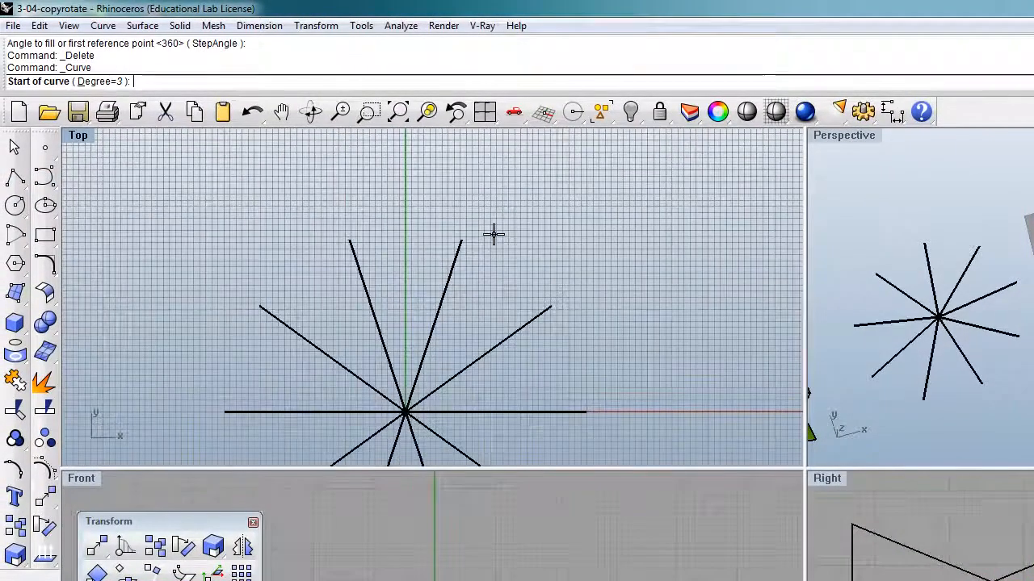
pyautogui.scroll(4, 487, 246)
pyautogui.click(15, 176)
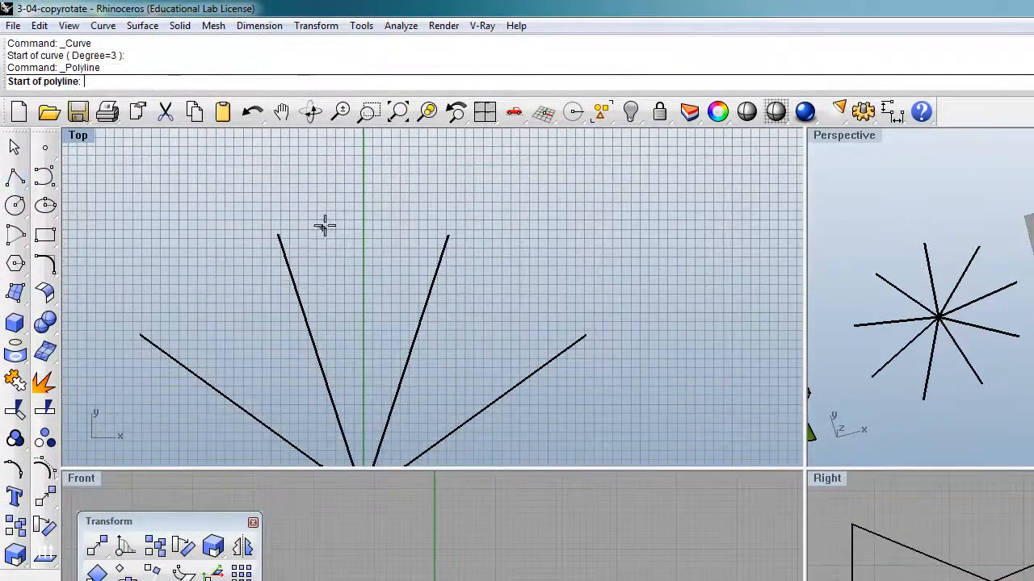
pyautogui.click(449, 235)
pyautogui.click(589, 332)
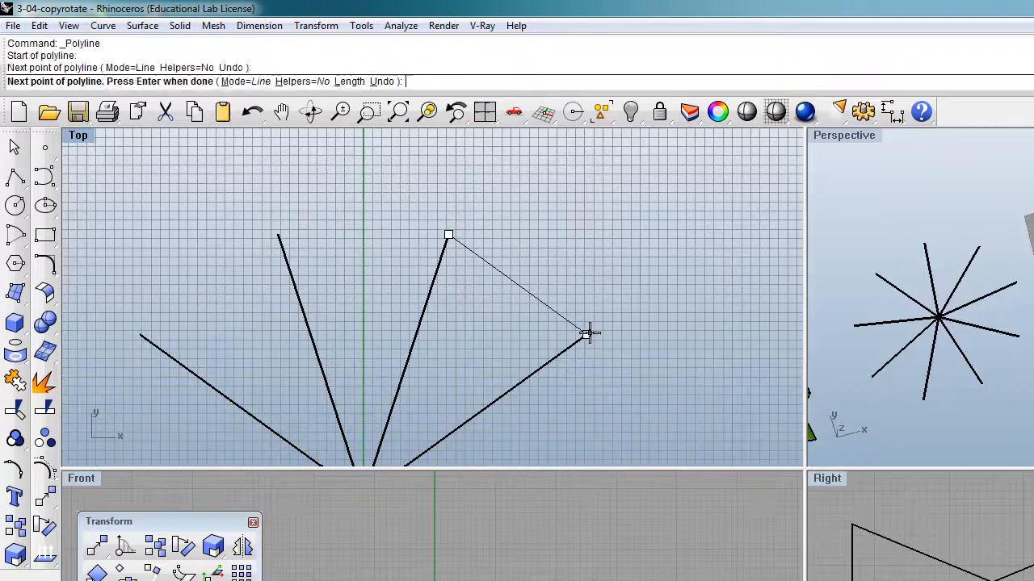
pyautogui.rightClick(588, 333)
# Select the connecting line, enable the Mid object snap and disable the Point snap.
pyautogui.click(558, 318)
pyautogui.scroll(-6, 559, 246)
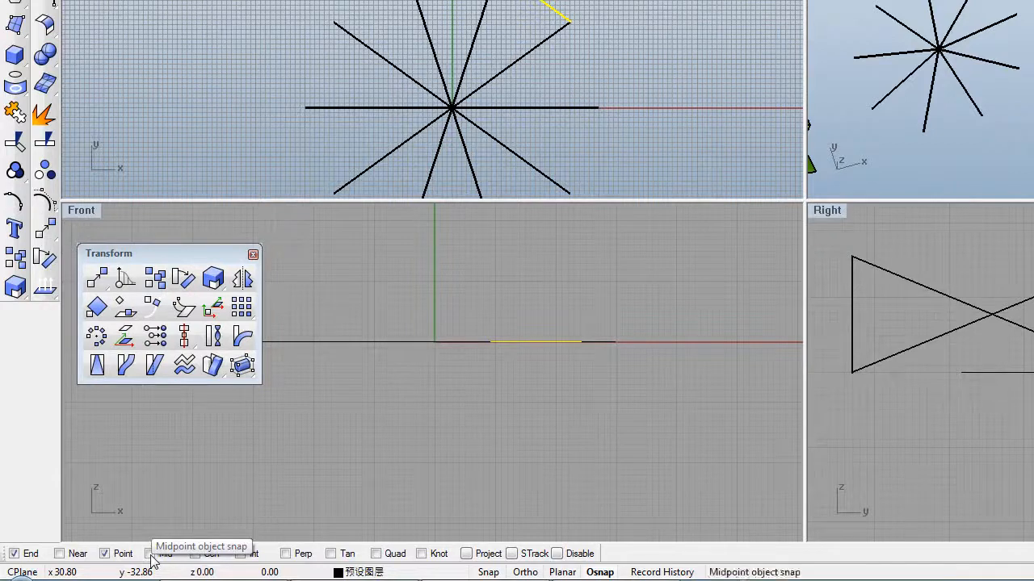
pyautogui.click(150, 554)
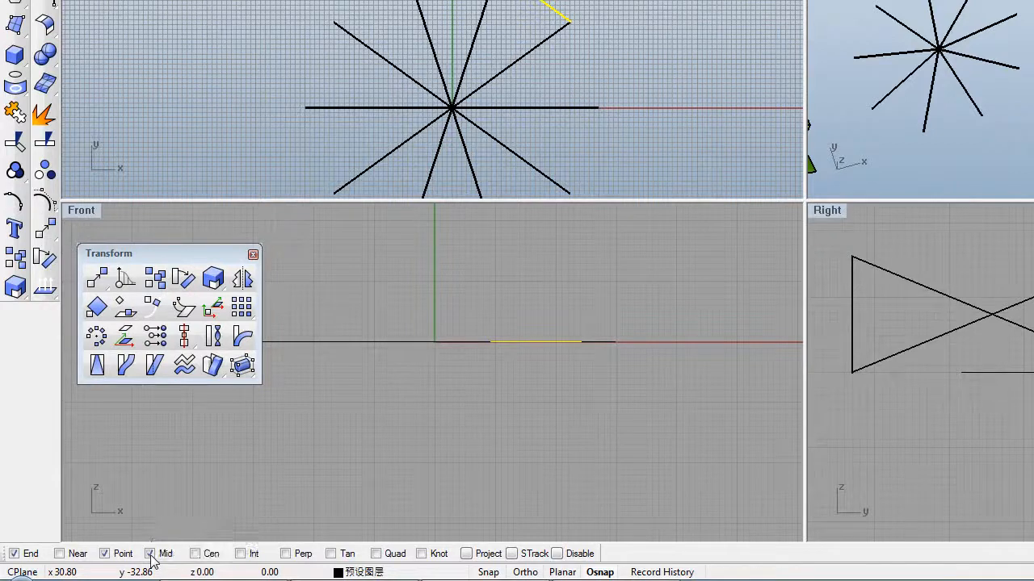
pyautogui.click(104, 554)
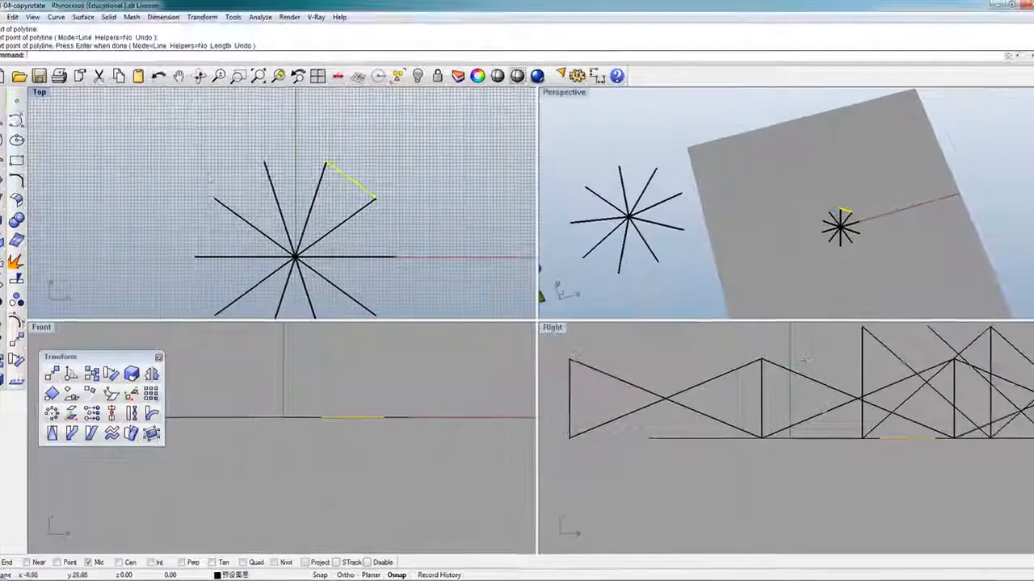
# Draw a degree-3 control point curve over the connecting line, placing points at its start, midpoint and end.
pyautogui.click(16, 119)
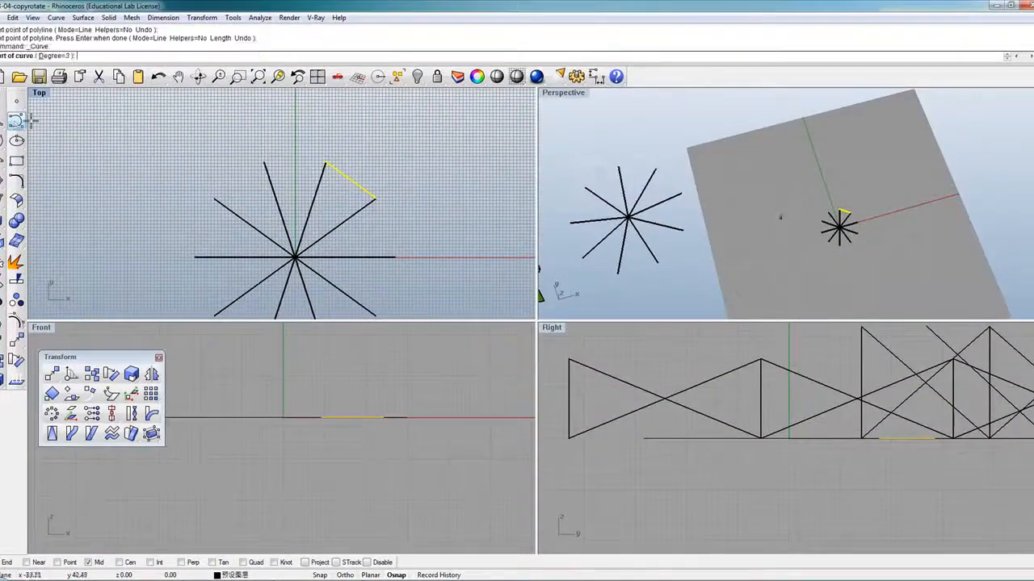
pyautogui.click(326, 160)
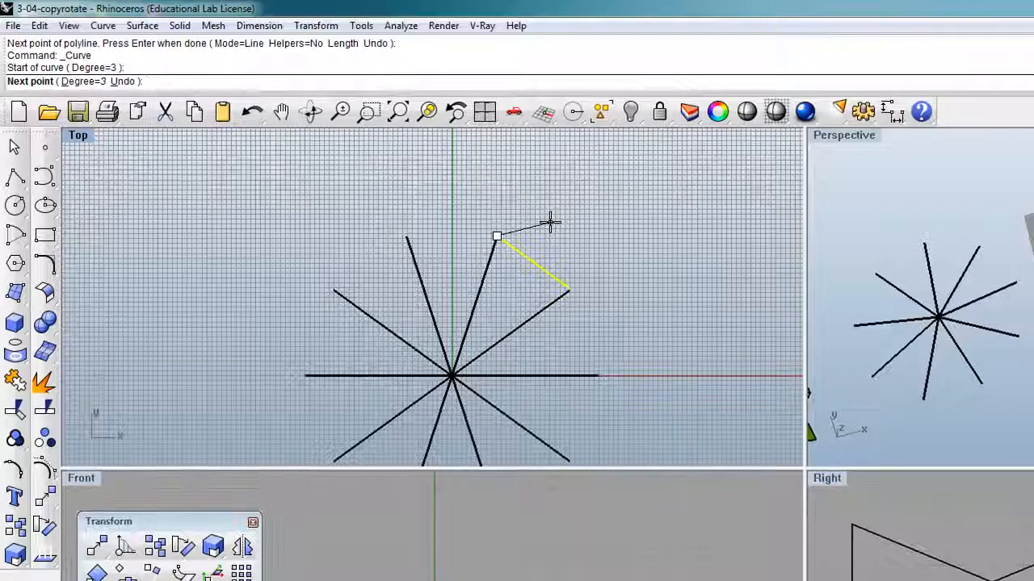
pyautogui.click(537, 260)
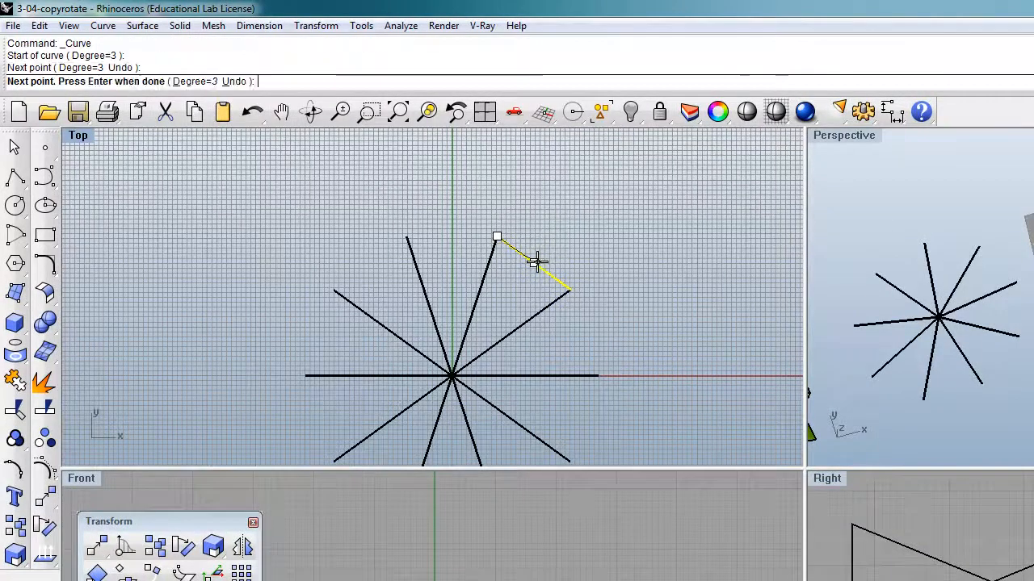
pyautogui.click(571, 288)
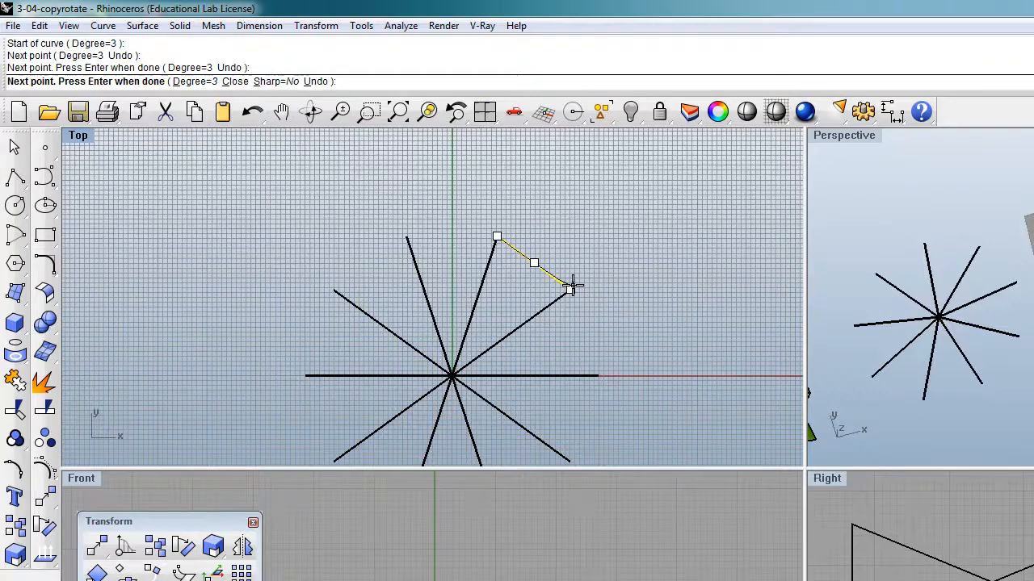
pyautogui.press('Return')
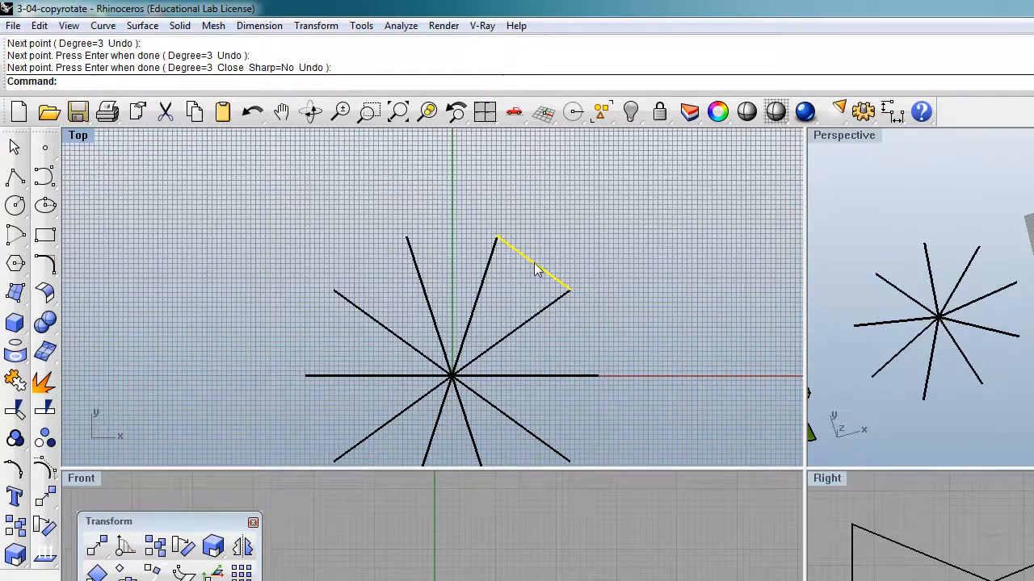
# Pick the new curve from the two overlapping ones and turn on its control points.
pyautogui.click(534, 269)
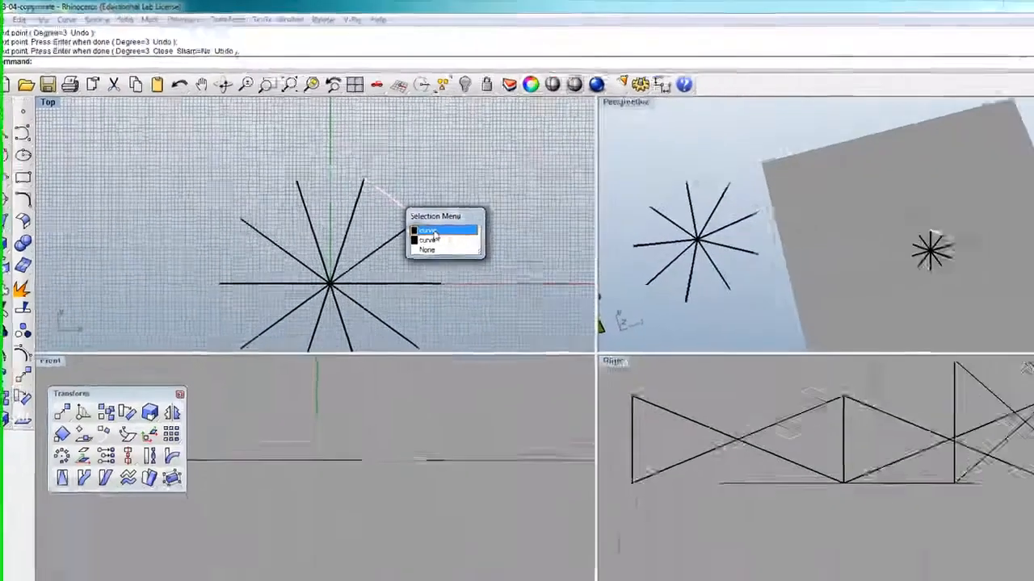
pyautogui.click(591, 308)
pyautogui.press('F10')
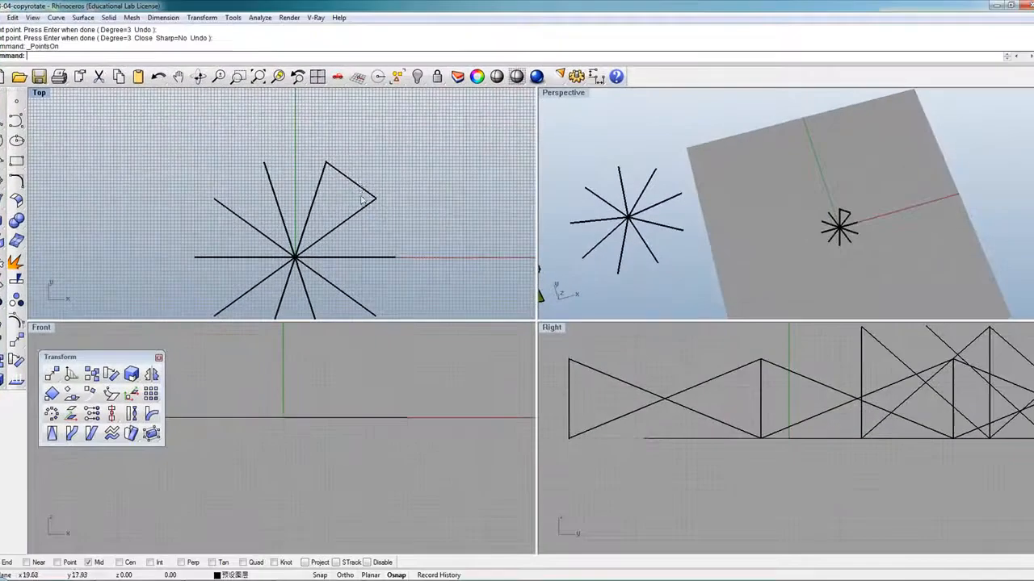
pyautogui.click(367, 205)
pyautogui.click(397, 227)
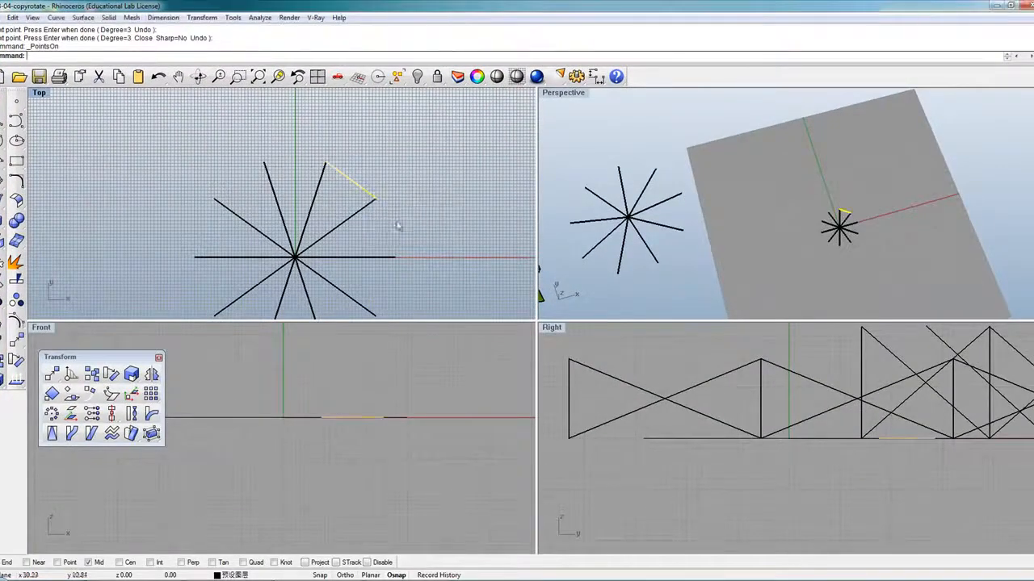
pyautogui.click(16, 322)
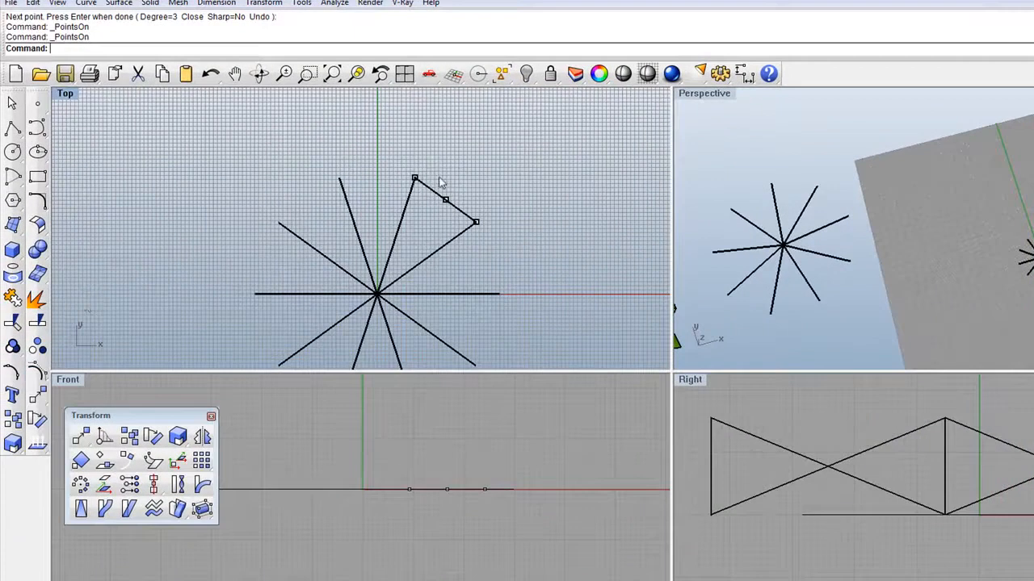
# Change the Front view's display mode and move the curve's middle control point straight up there to form a shallow arch.
pyautogui.moveTo(441, 182); pyautogui.dragTo(458, 219)
pyautogui.click(81, 436)
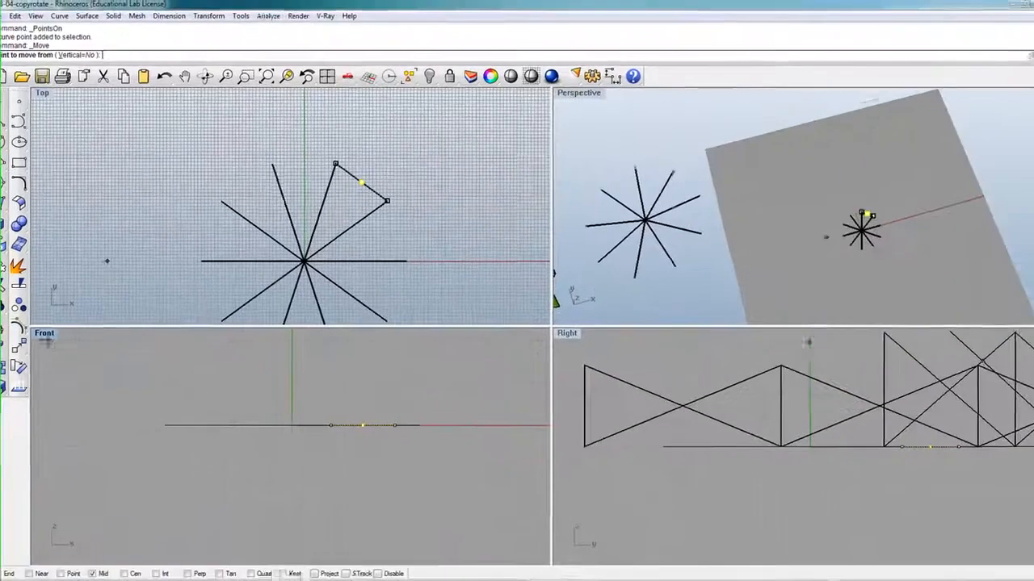
pyautogui.rightClick(67, 381)
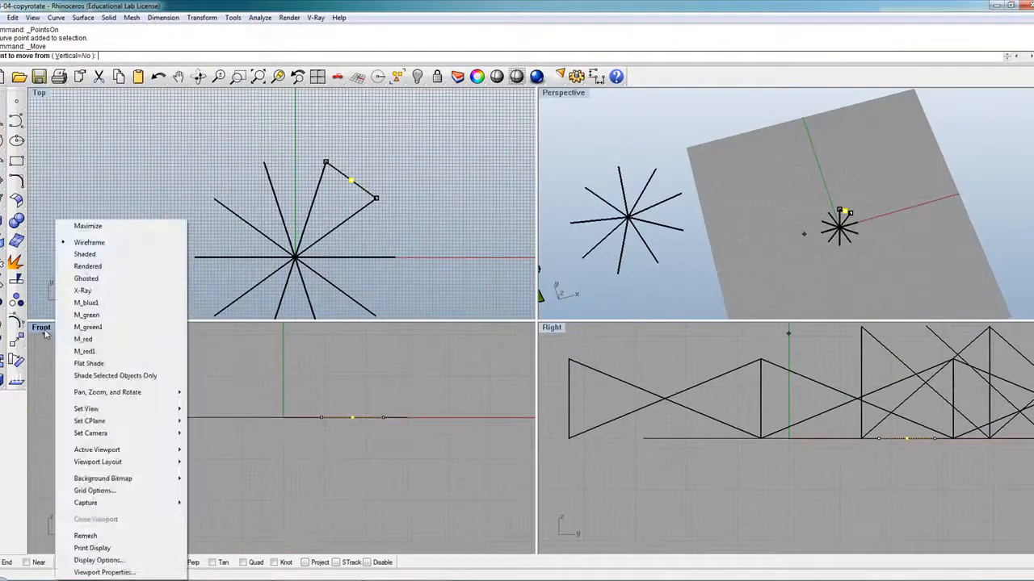
pyautogui.click(88, 327)
pyautogui.click(432, 472)
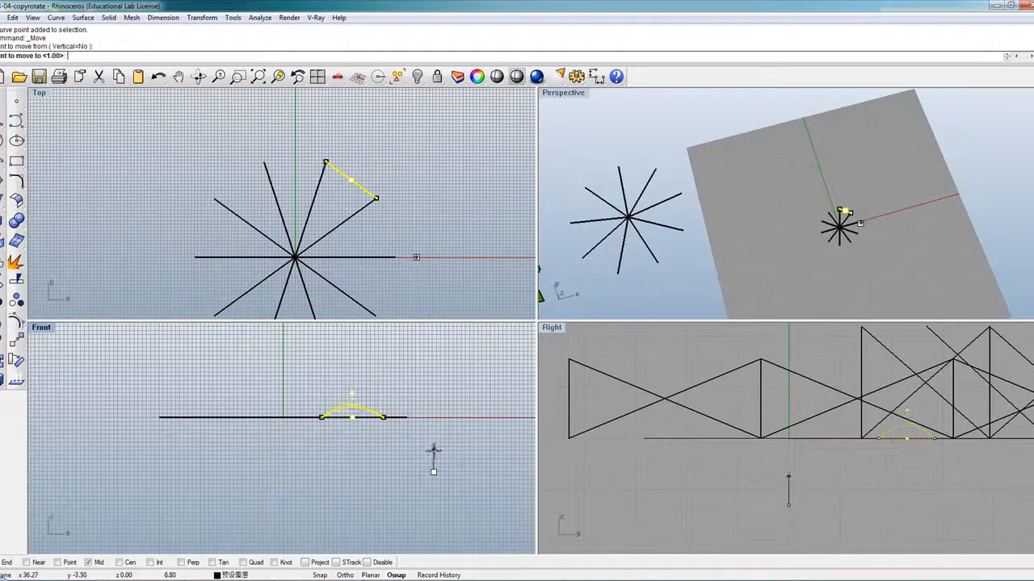
pyautogui.click(433, 450)
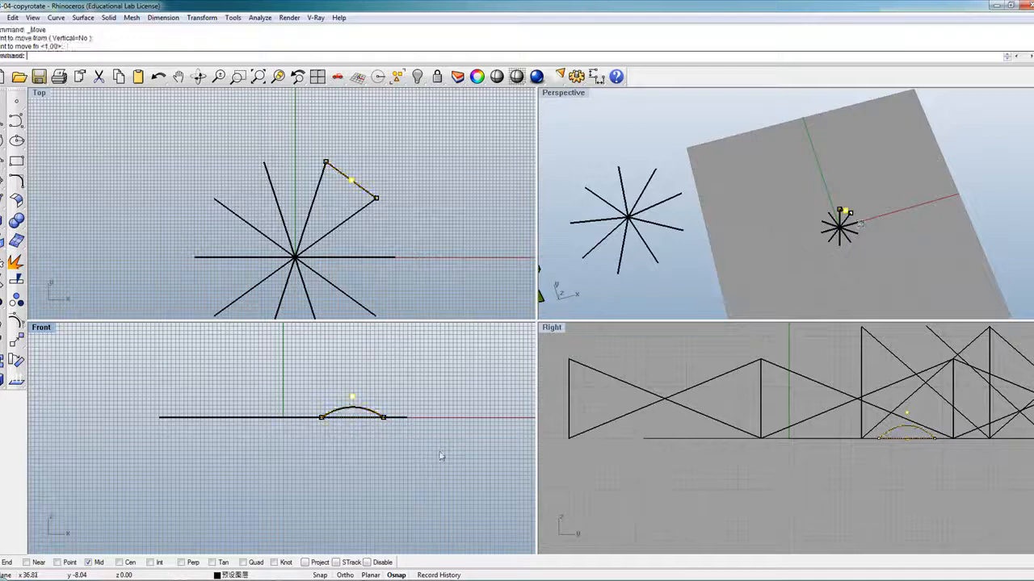
# Select the wedge's curves and points, clear the selection, hide the control points and bring the red star-shaped example into view.
pyautogui.click(430, 267)
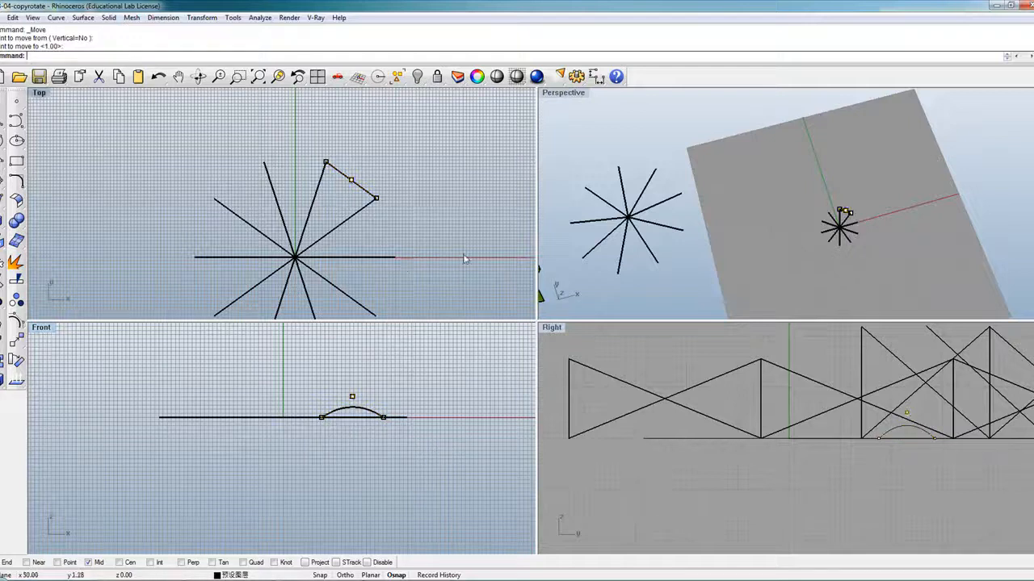
pyautogui.moveTo(390, 225); pyautogui.dragTo(314, 147)
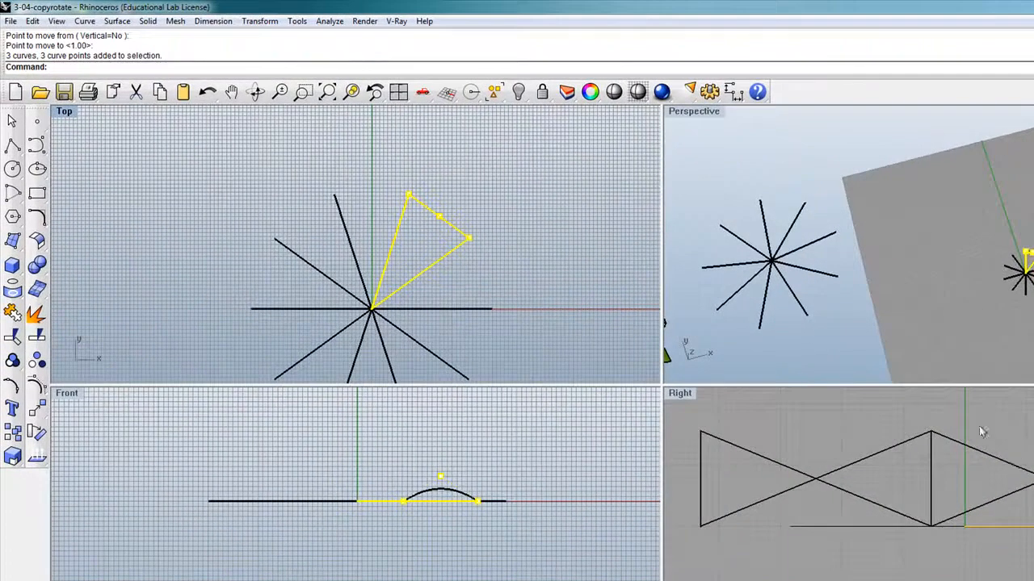
pyautogui.press('Escape')
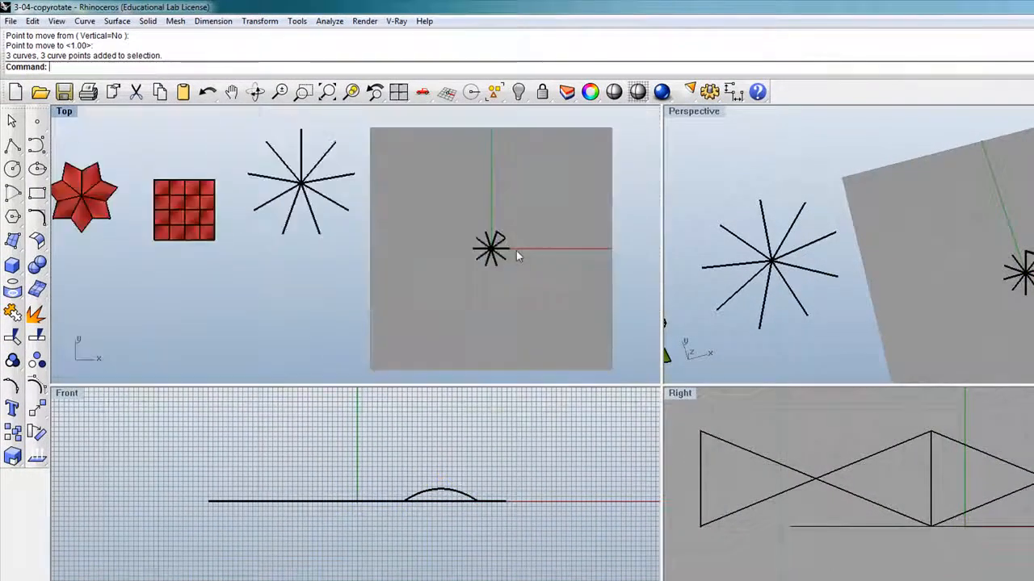
pyautogui.scroll(-3, 290, 257)
pyautogui.scroll(4, 180, 218)
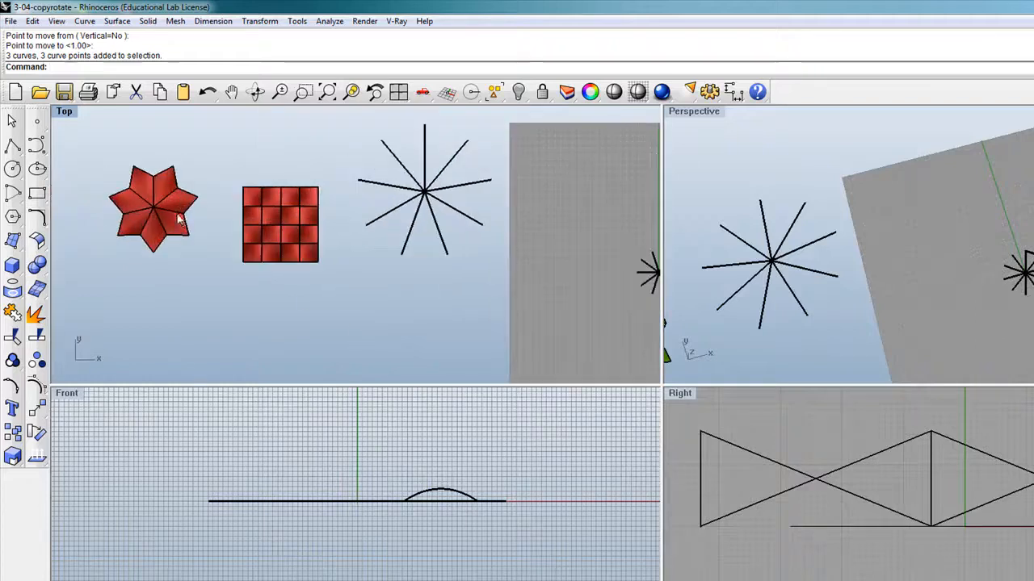
# Review the red star example, return to the radial lines at the origin and float the surface-creation tools beside them.
pyautogui.scroll(3, 184, 207)
pyautogui.scroll(-8, 195, 213)
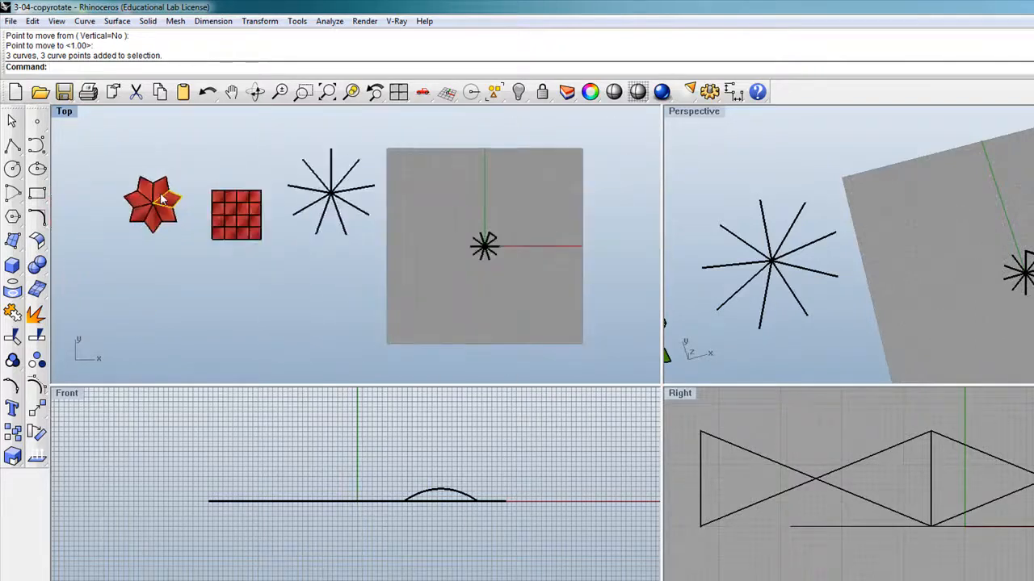
pyautogui.scroll(5, 310, 218)
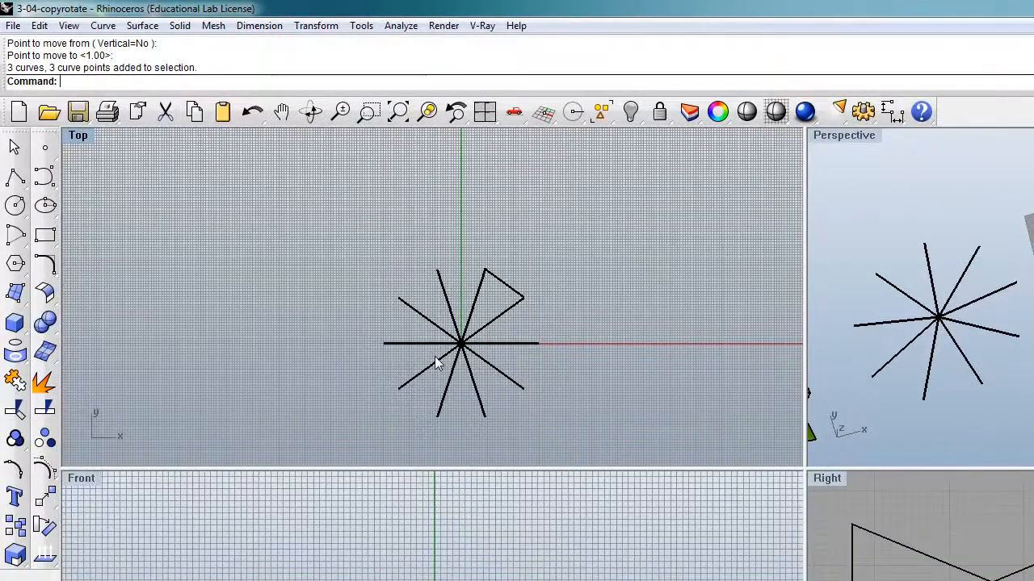
pyautogui.click(16, 294)
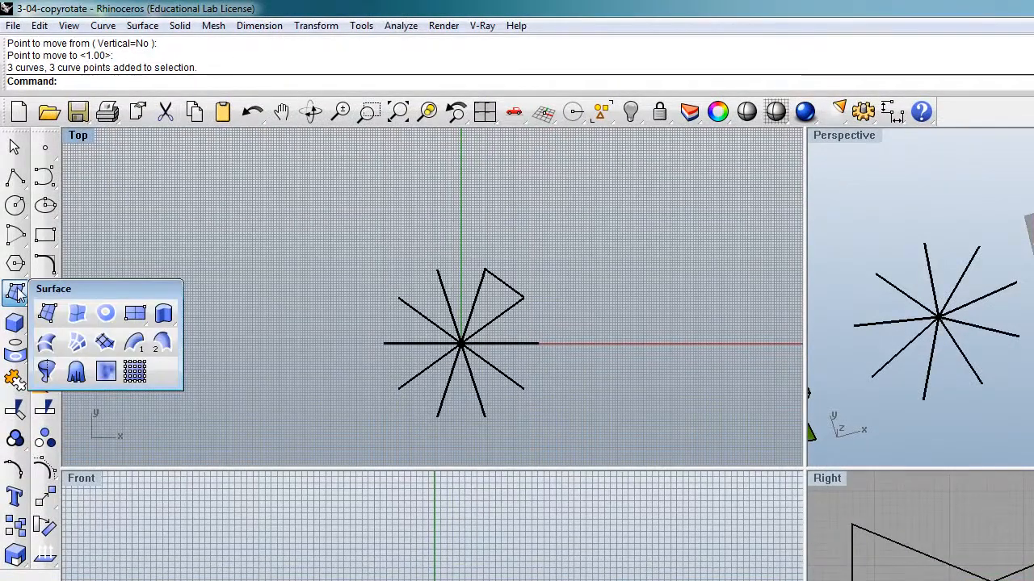
pyautogui.moveTo(72, 292); pyautogui.dragTo(186, 247)
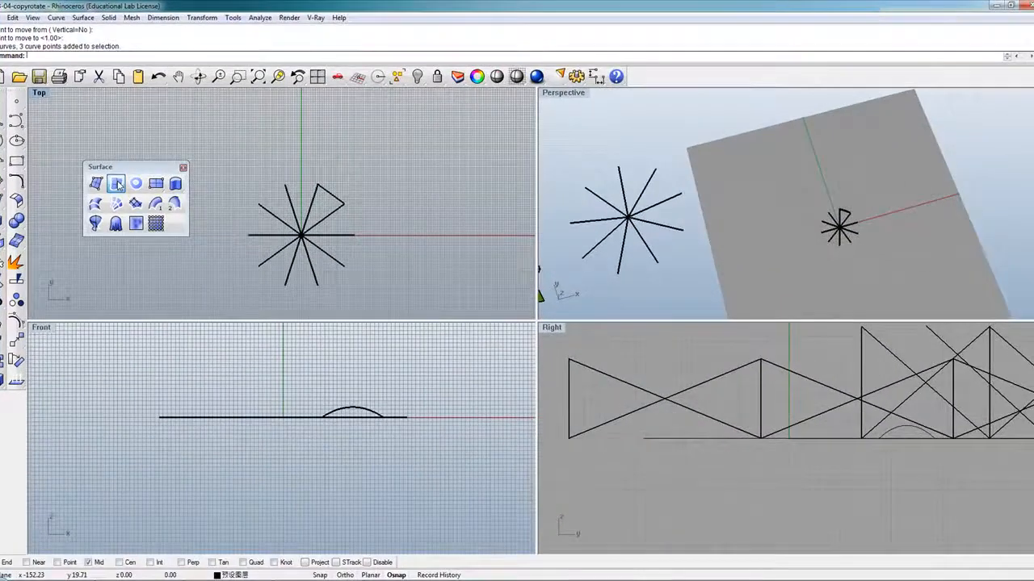
pyautogui.click(118, 184)
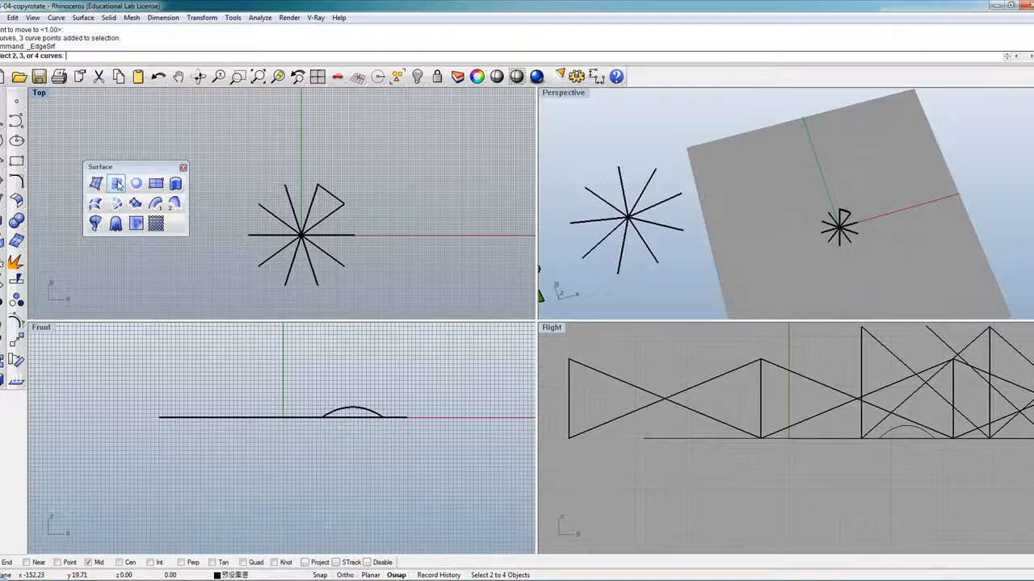
pyautogui.click(320, 190)
pyautogui.click(360, 225)
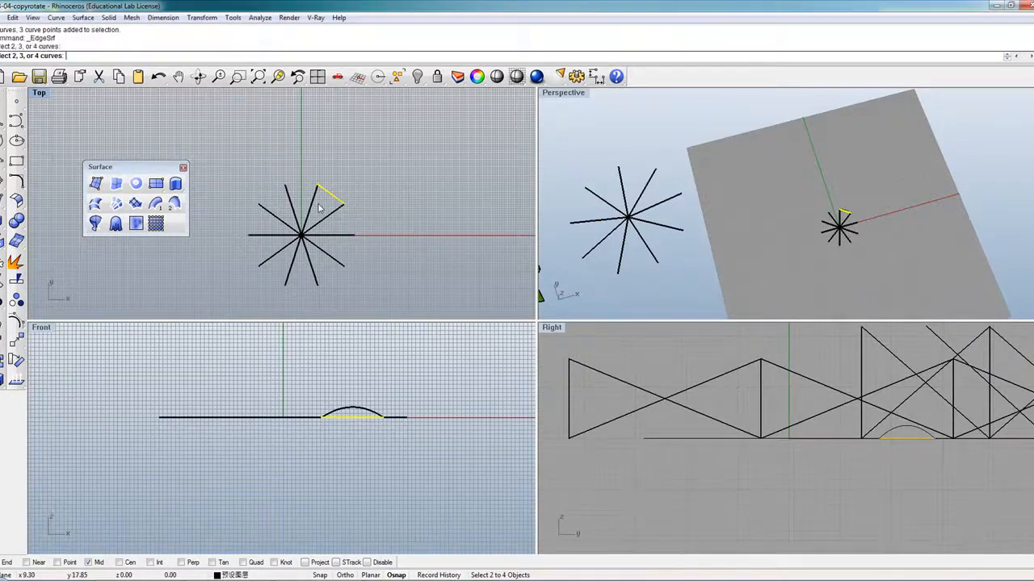
pyautogui.press('Return')
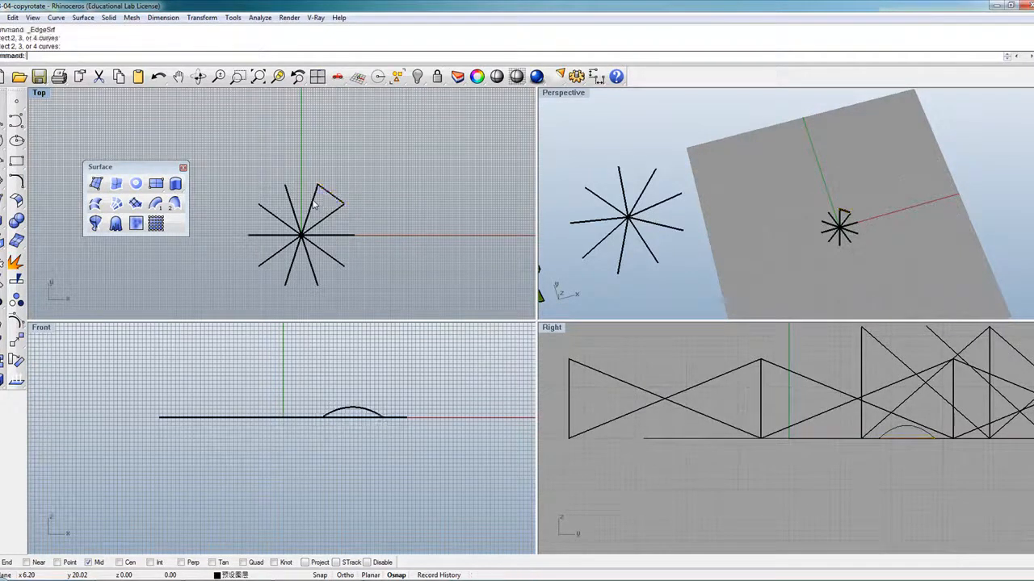
# Identify the arched curve among the overlapping curves at the wedge's outer edge and clear the selection.
pyautogui.click(349, 418)
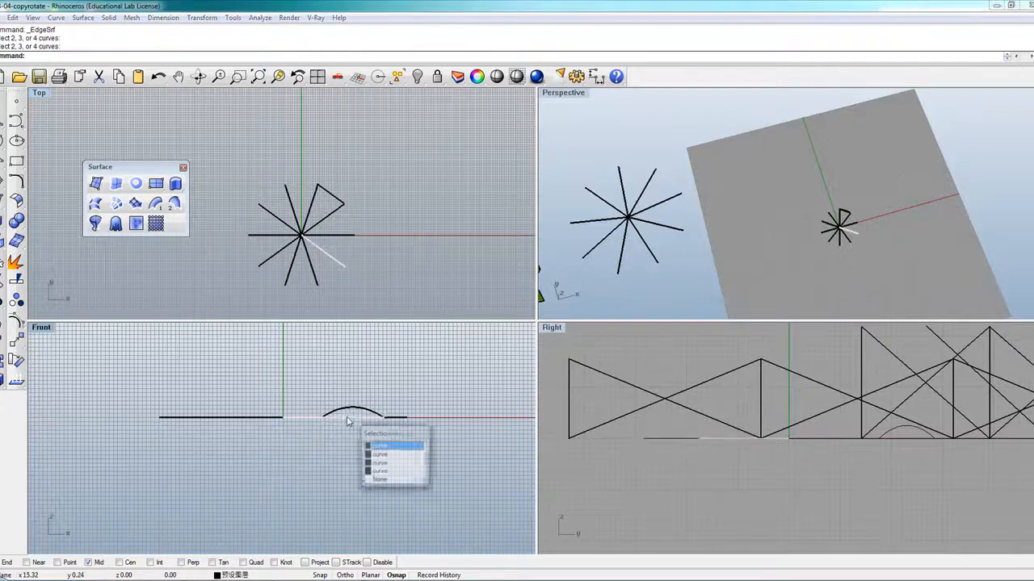
pyautogui.click(401, 298)
pyautogui.click(335, 198)
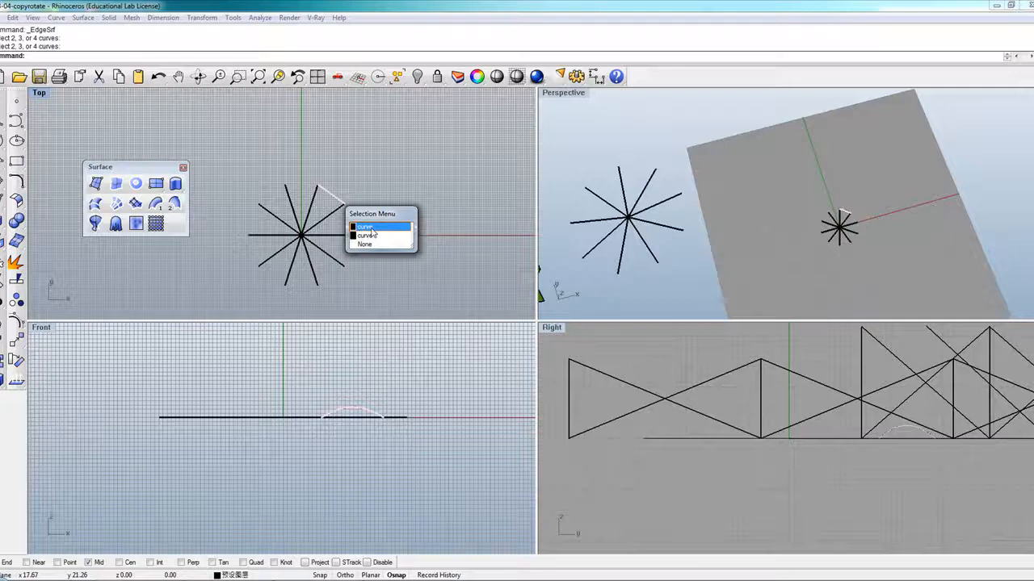
pyautogui.click(372, 232)
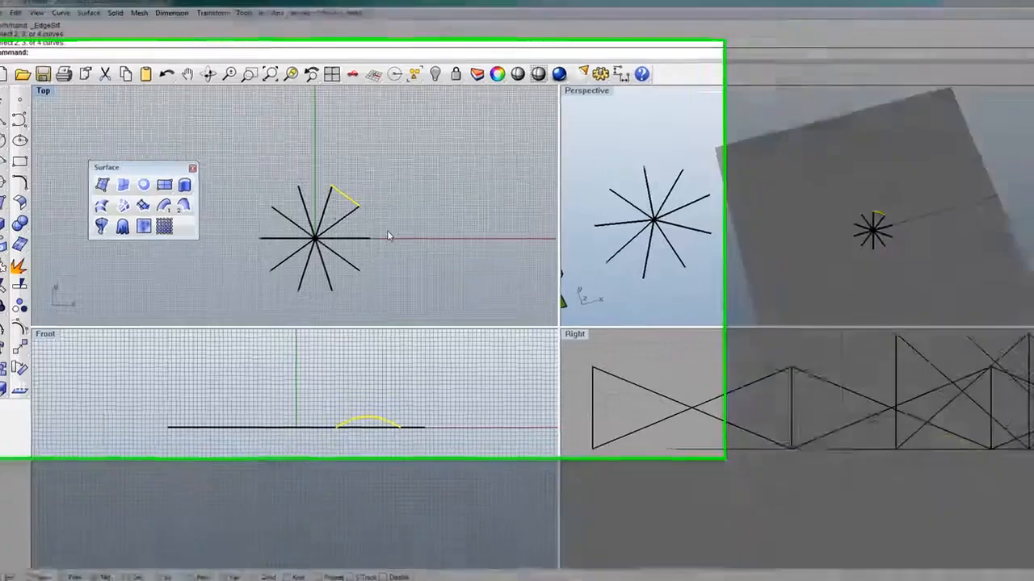
pyautogui.click(371, 229)
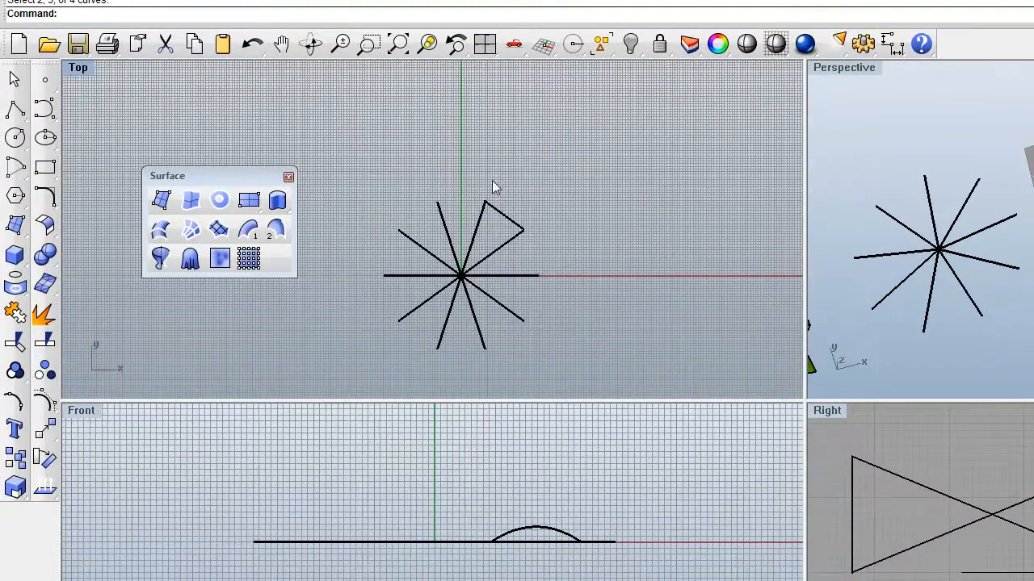
# Pick the straight connecting line under the arch at the wedge's outer edge and lock it.
pyautogui.click(506, 221)
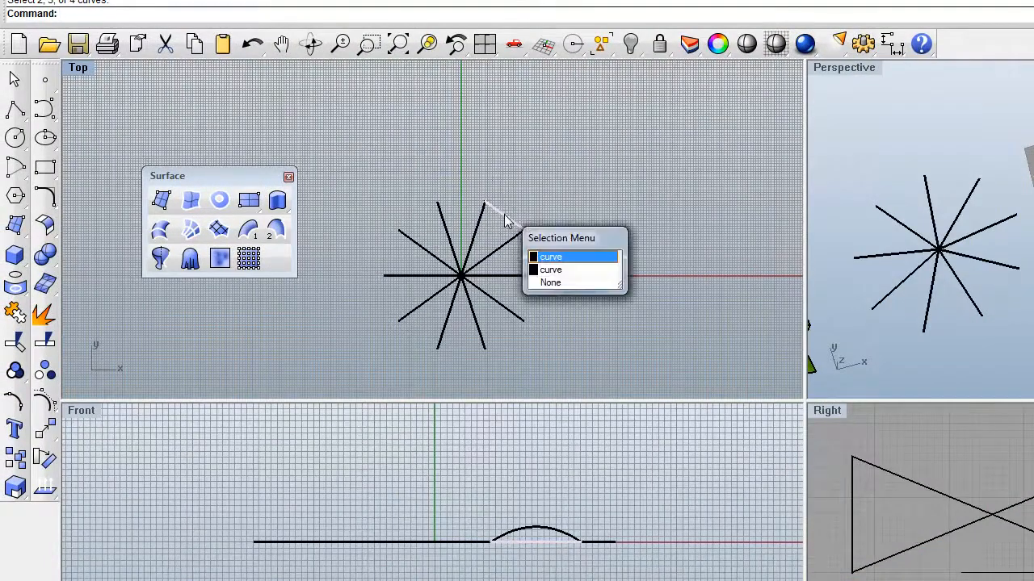
pyautogui.click(554, 258)
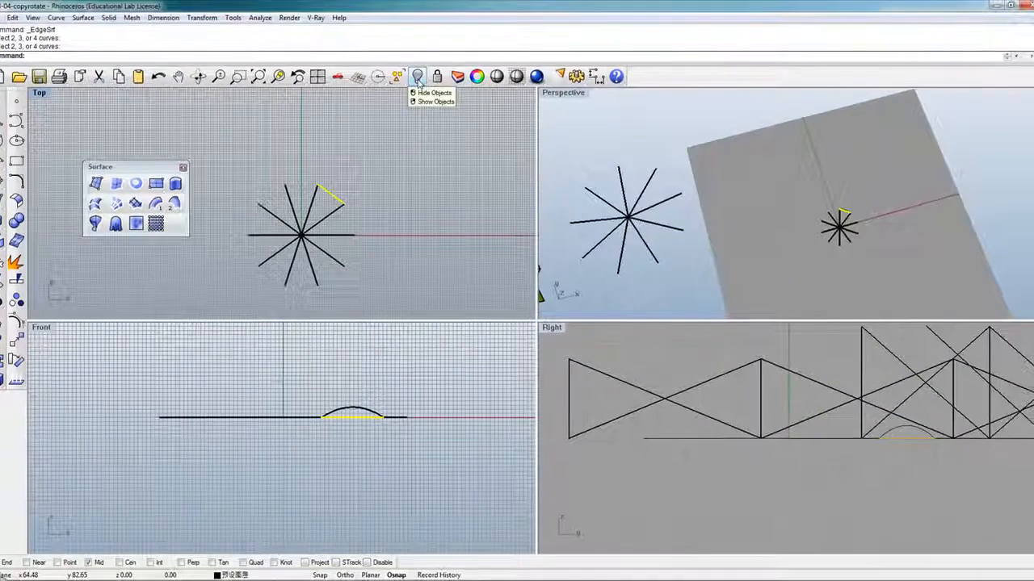
pyautogui.click(417, 81)
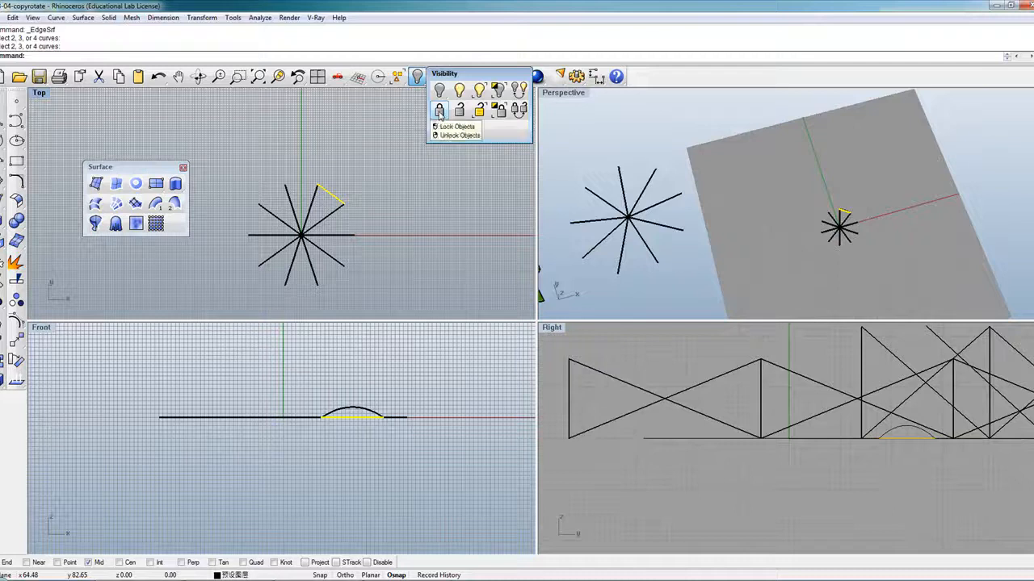
pyautogui.click(439, 111)
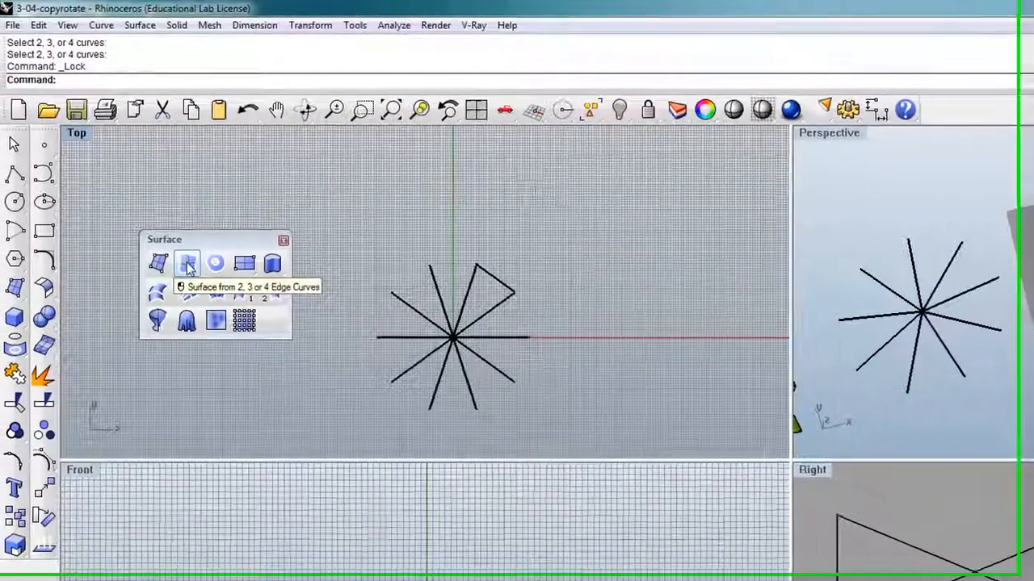
# Create a surface from three edge curves: the wedge's two radial lines and the arch between their ends.
pyautogui.click(187, 267)
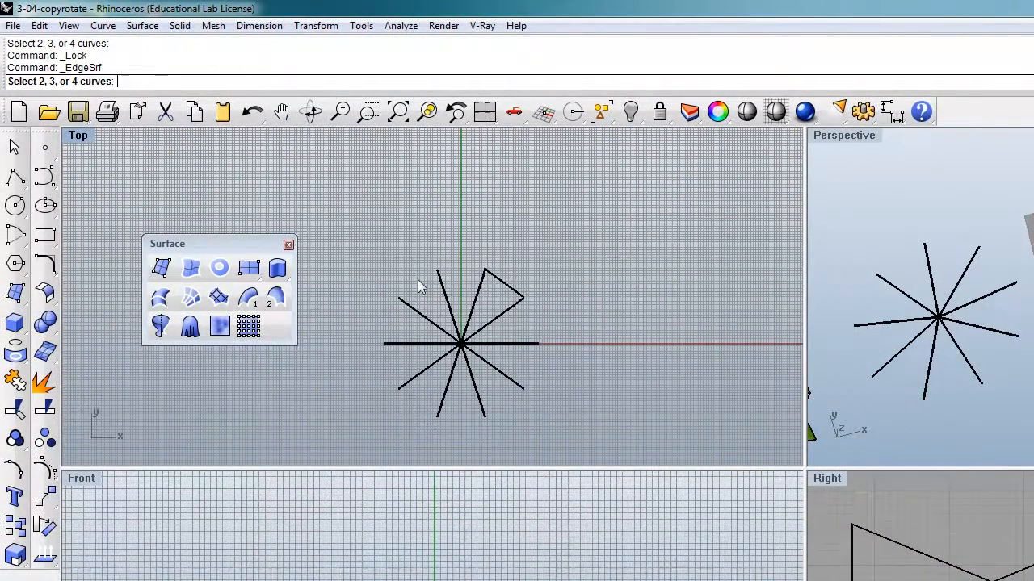
pyautogui.click(473, 305)
pyautogui.click(507, 286)
pyautogui.click(505, 313)
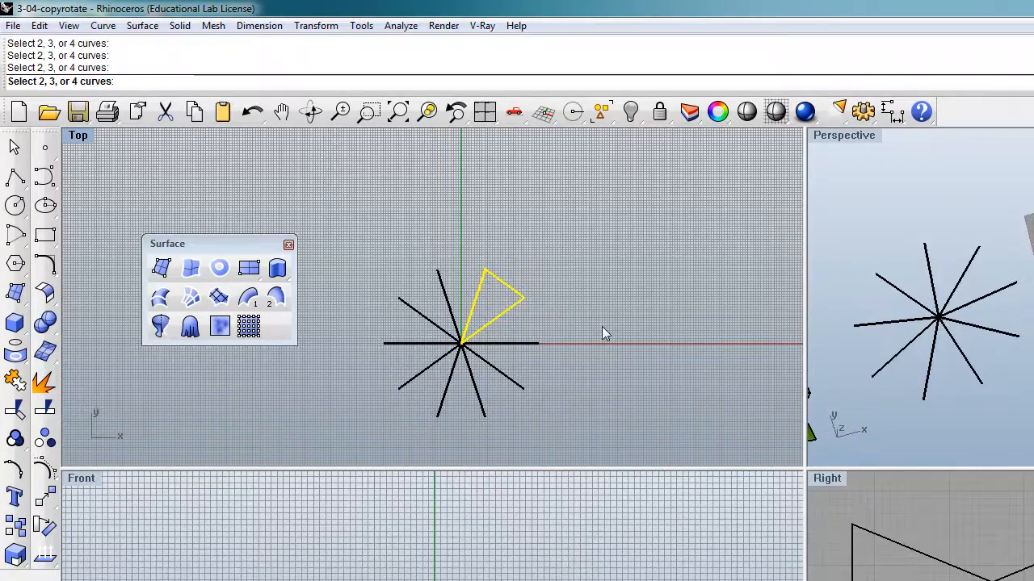
pyautogui.press('Return')
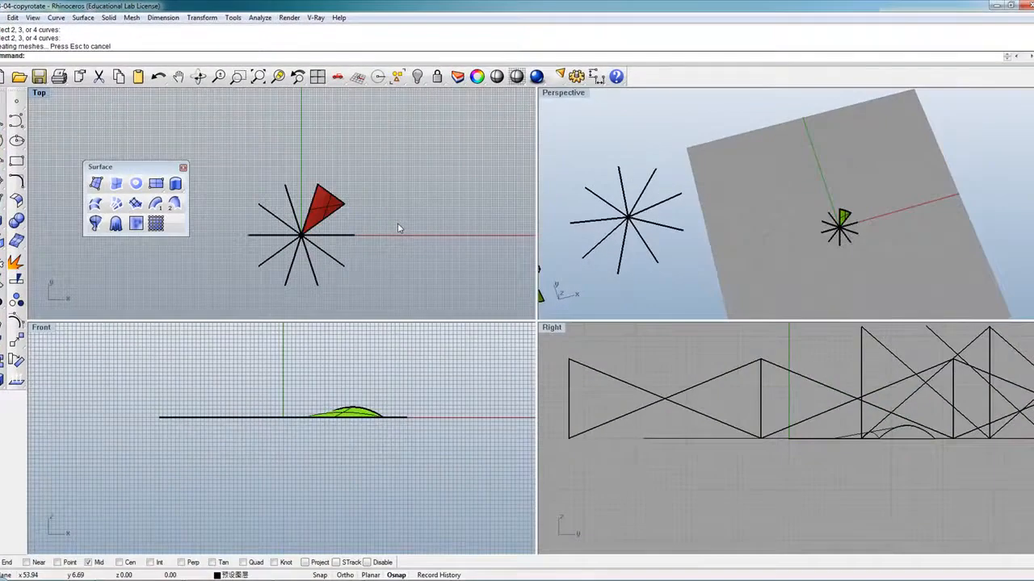
# Examine the curved wedge surface up close from low angles in the Perspective view.
pyautogui.scroll(10, 882, 205)
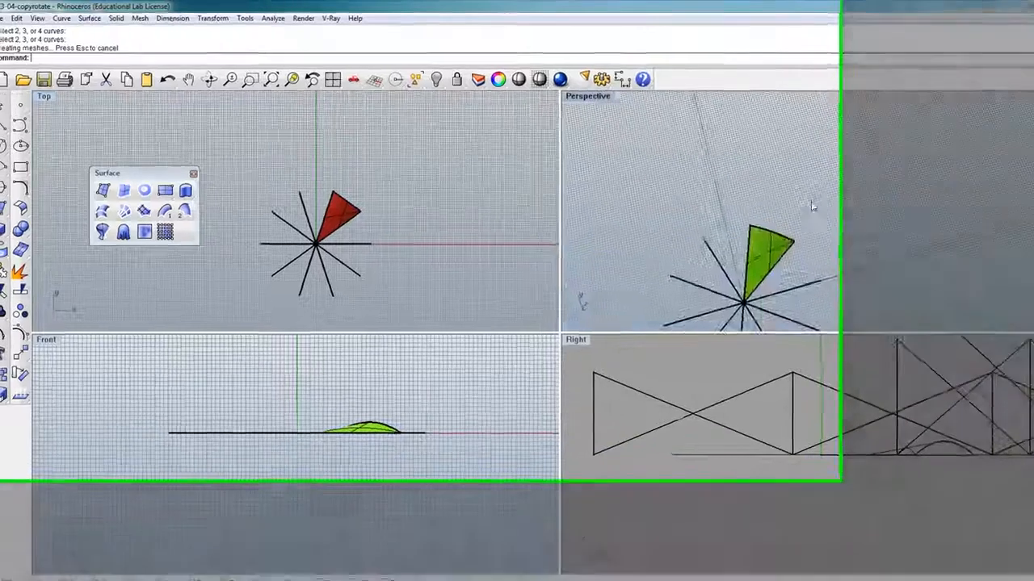
pyautogui.scroll(-8, 711, 174)
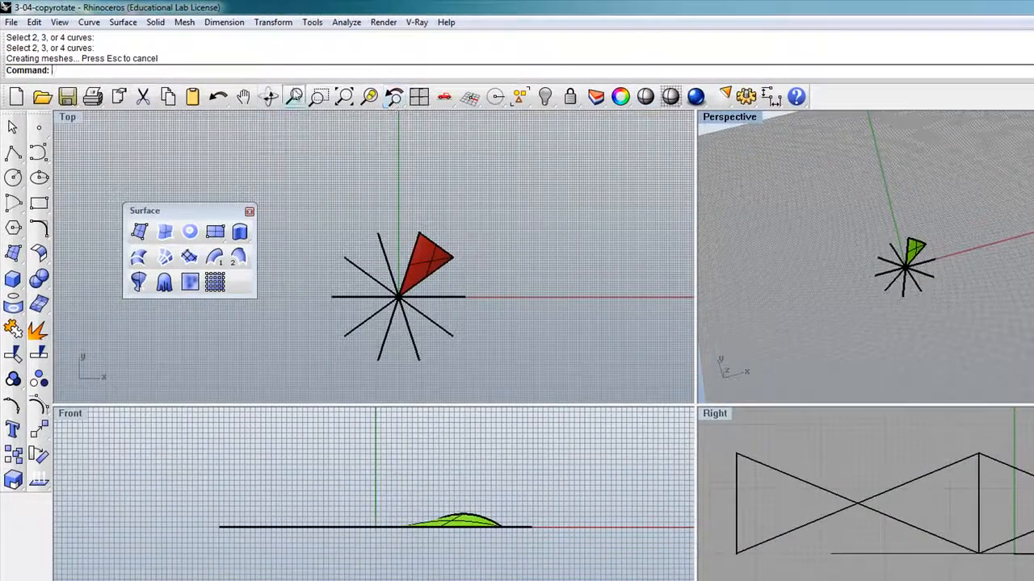
pyautogui.click(269, 96)
pyautogui.moveTo(935, 273); pyautogui.dragTo(918, 166)
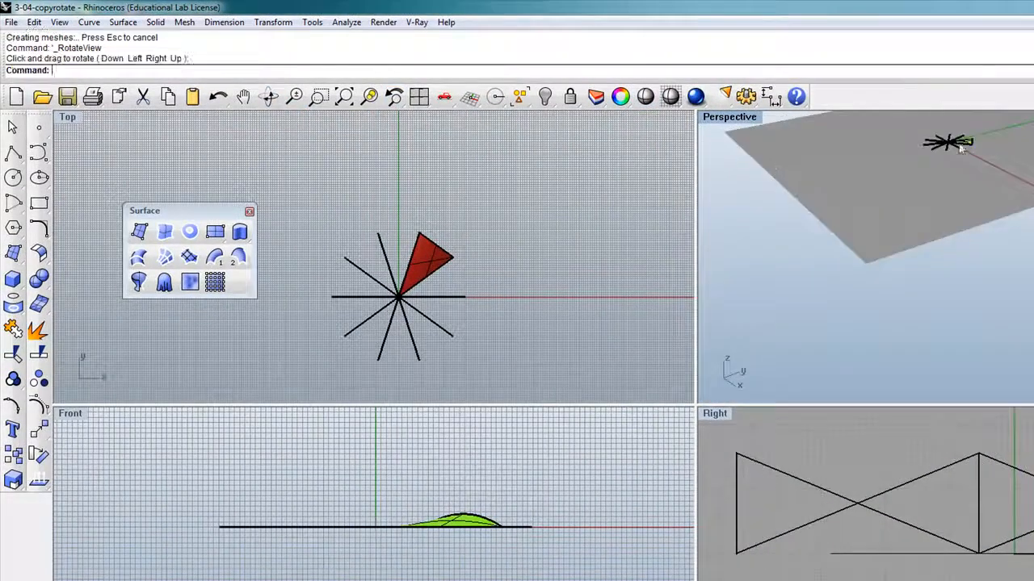
pyautogui.scroll(12, 967, 144)
pyautogui.scroll(2, 968, 179)
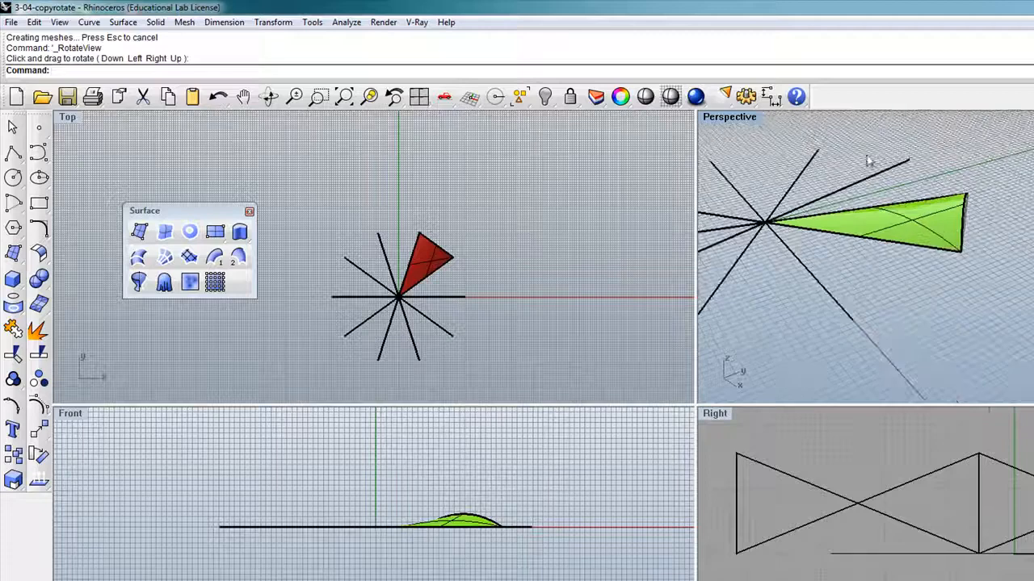
pyautogui.click(269, 97)
pyautogui.moveTo(1012, 260); pyautogui.dragTo(940, 263)
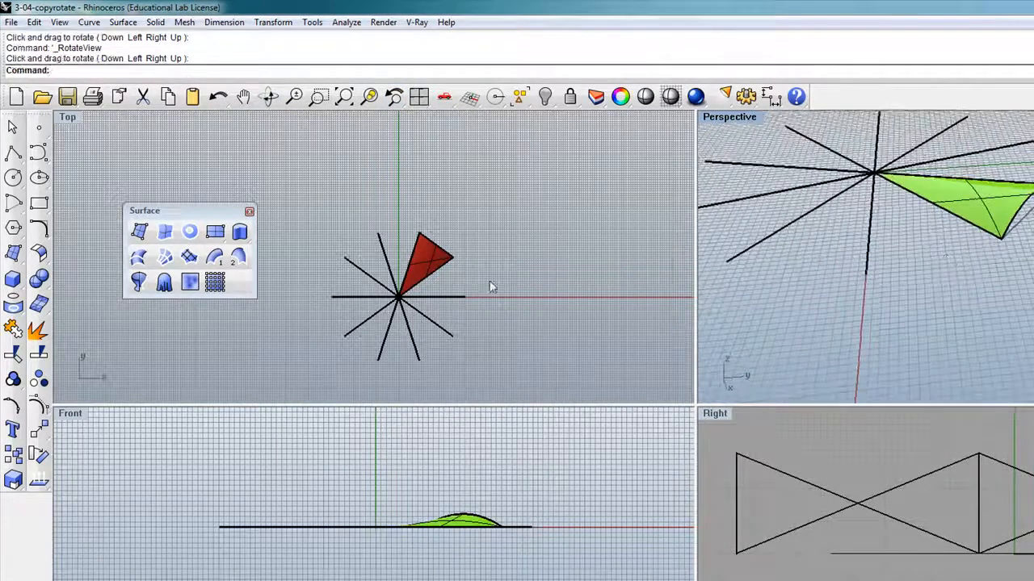
# Polar array the wedge surface around the origin with 10 items over 360 degrees and inspect the resulting shape in Perspective.
pyautogui.click(430, 258)
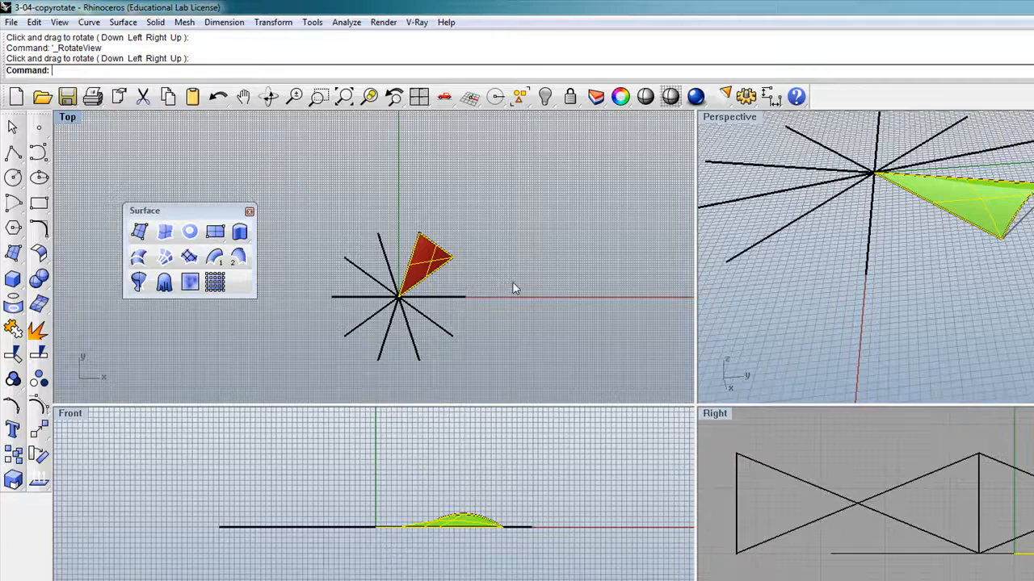
pyautogui.click(39, 429)
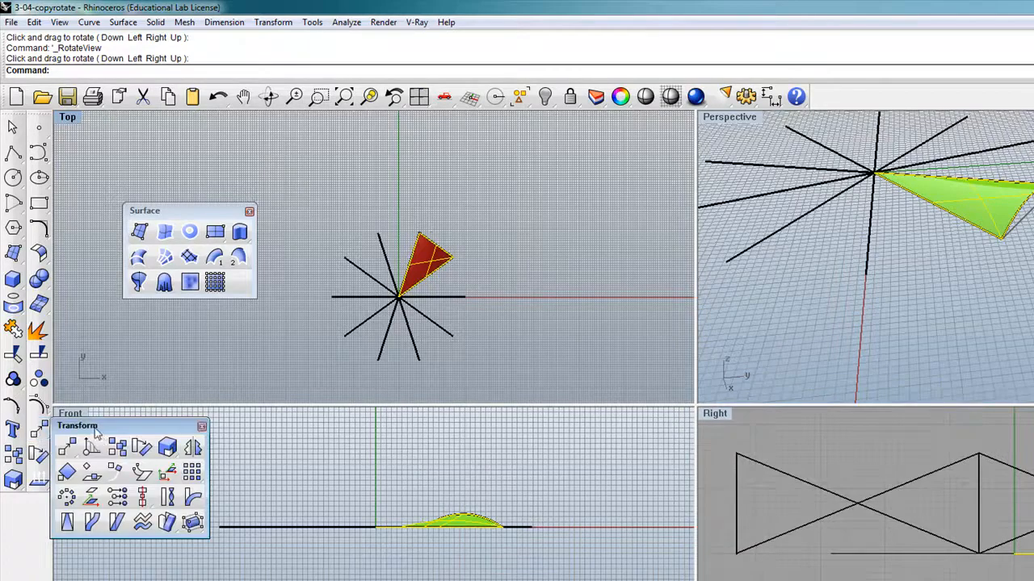
pyautogui.moveTo(95, 434); pyautogui.dragTo(142, 386)
pyautogui.click(112, 449)
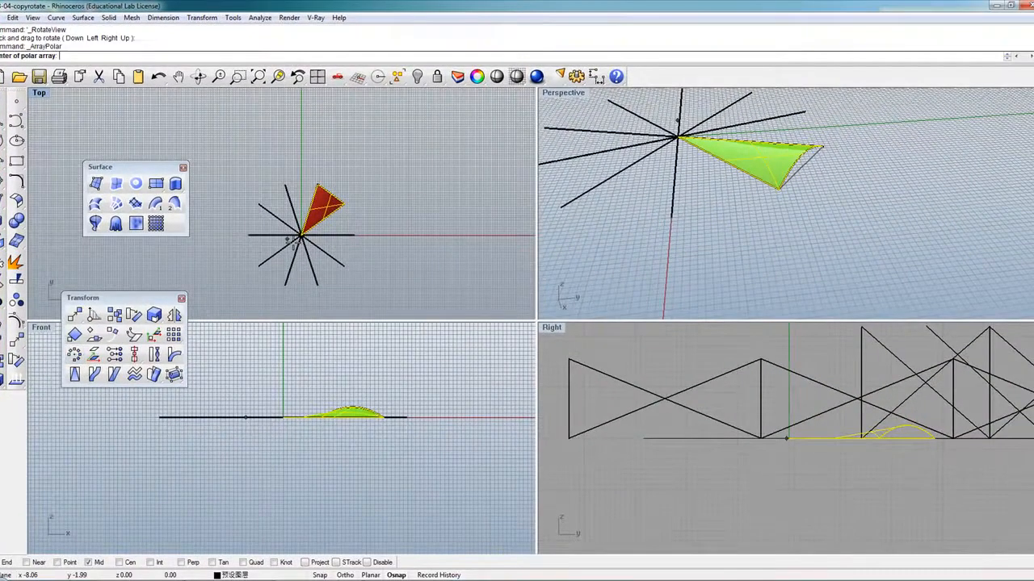
pyautogui.click(301, 237)
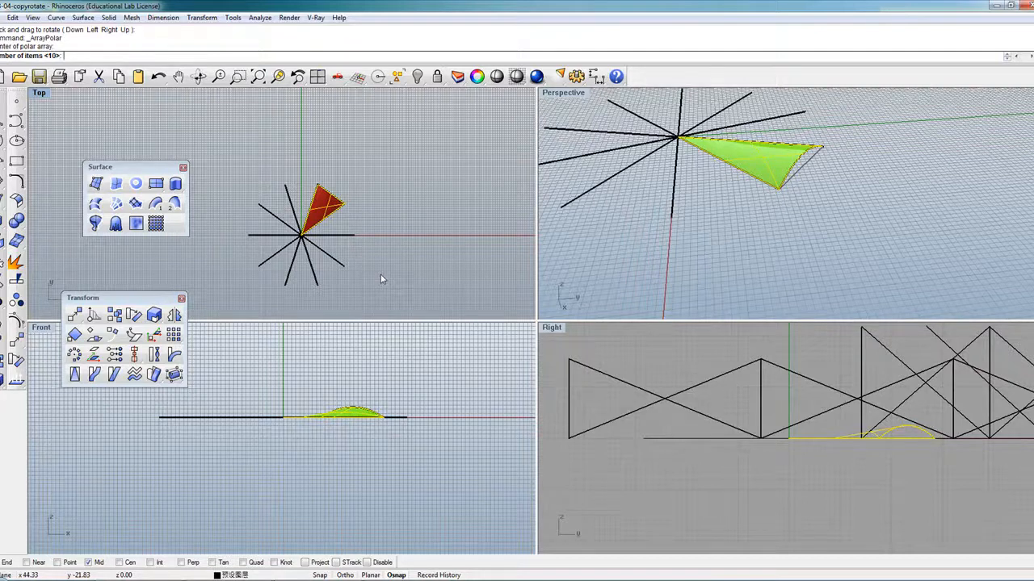
pyautogui.press('Return')
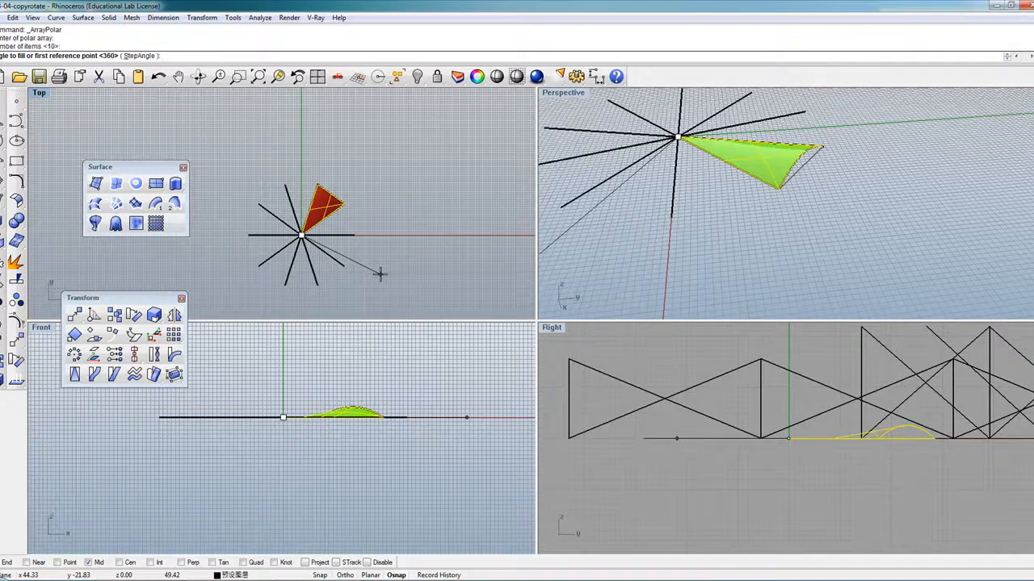
pyautogui.press('Return')
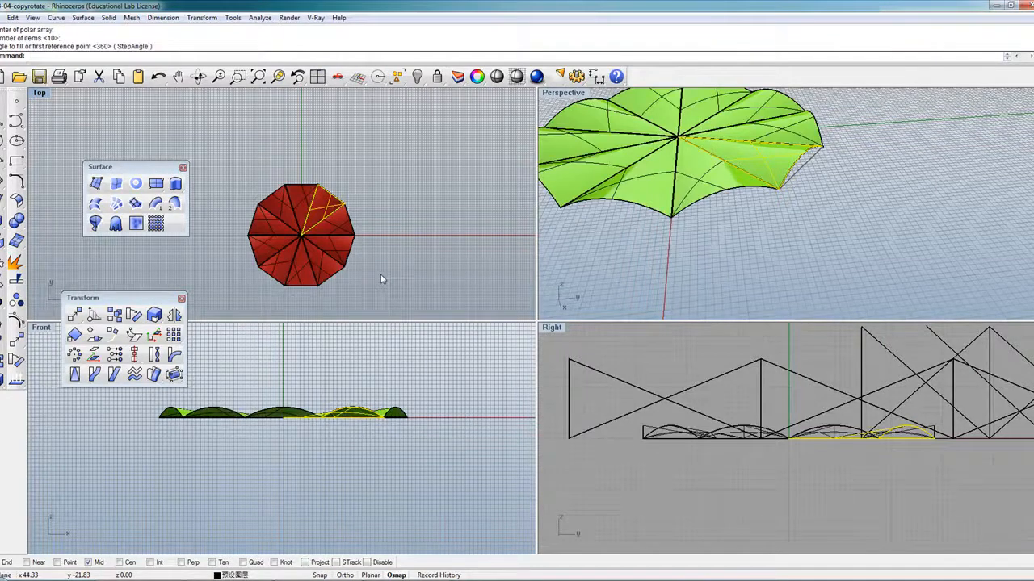
pyautogui.click(381, 275)
pyautogui.scroll(-3, 658, 250)
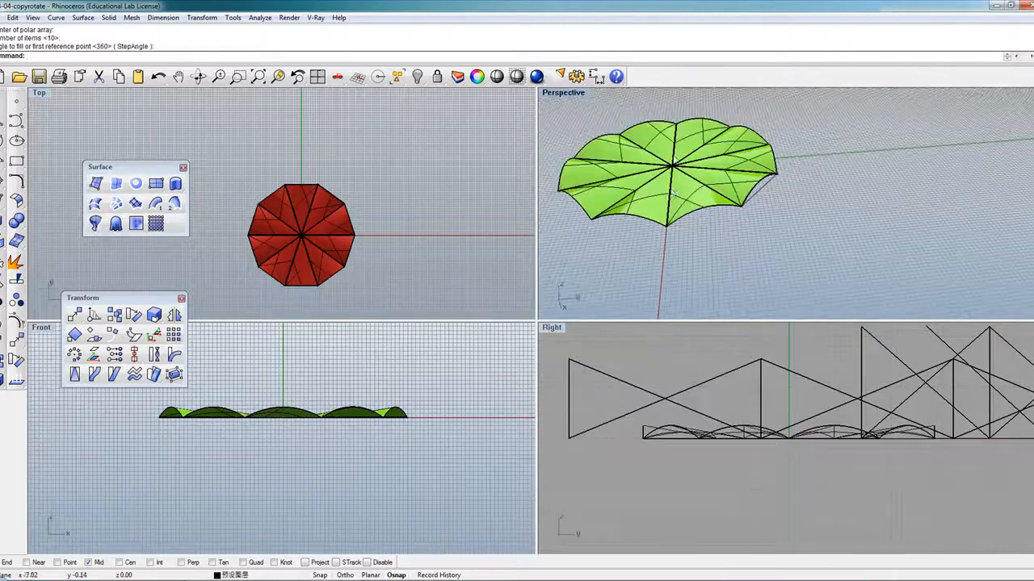
pyautogui.scroll(6, 674, 192)
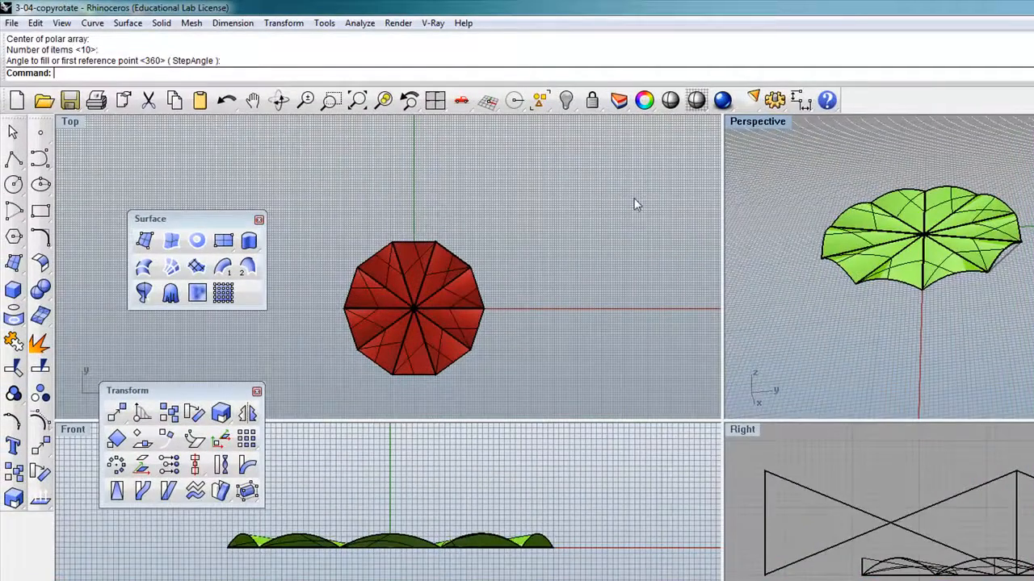
pyautogui.click(280, 101)
pyautogui.moveTo(834, 221); pyautogui.dragTo(872, 242)
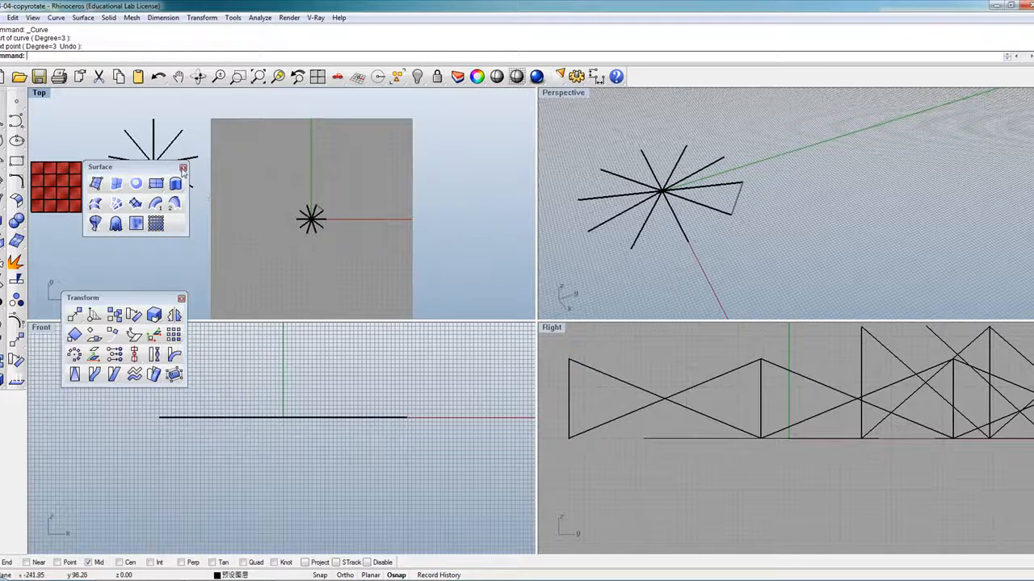
# Put away the floating Surface tools, select one wing of the star example and examine its shape in Perspective.
pyautogui.click(183, 168)
pyautogui.moveTo(153, 298); pyautogui.dragTo(144, 393)
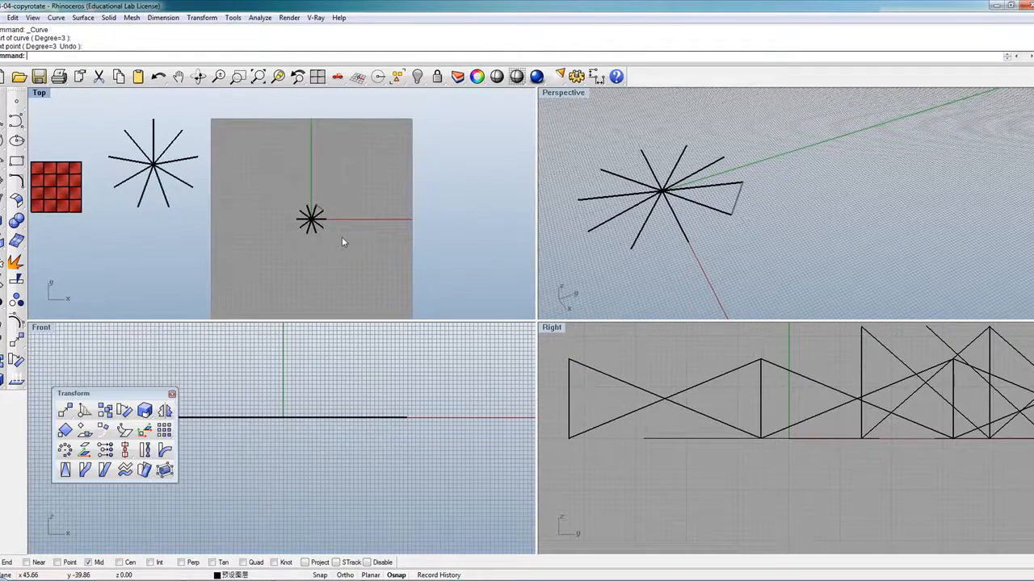
pyautogui.scroll(-3, 341, 242)
pyautogui.scroll(1, 266, 226)
pyautogui.scroll(4, 92, 187)
pyautogui.click(144, 206)
pyautogui.scroll(-10, 780, 218)
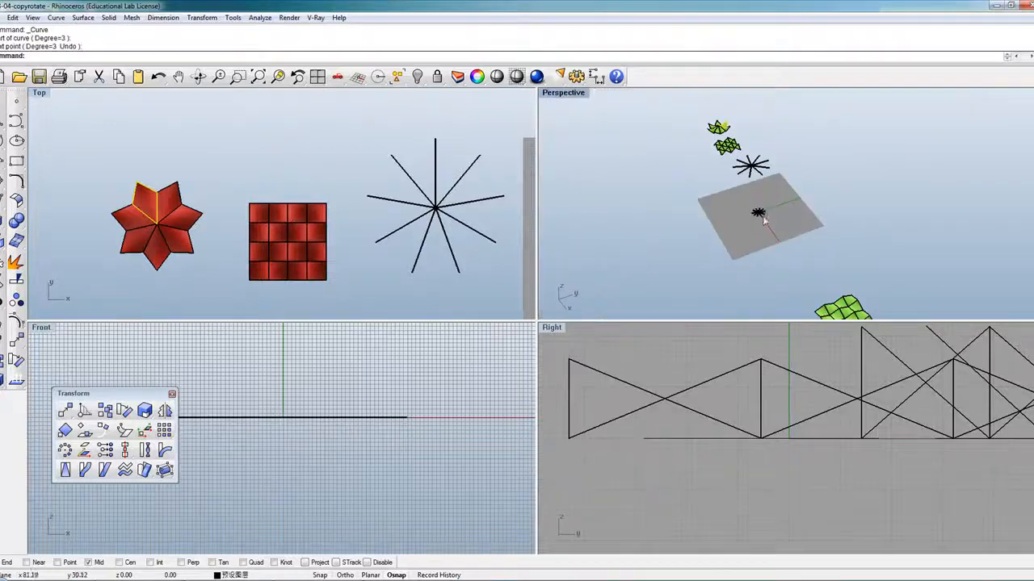
pyautogui.scroll(4, 723, 126)
pyautogui.scroll(4, 723, 125)
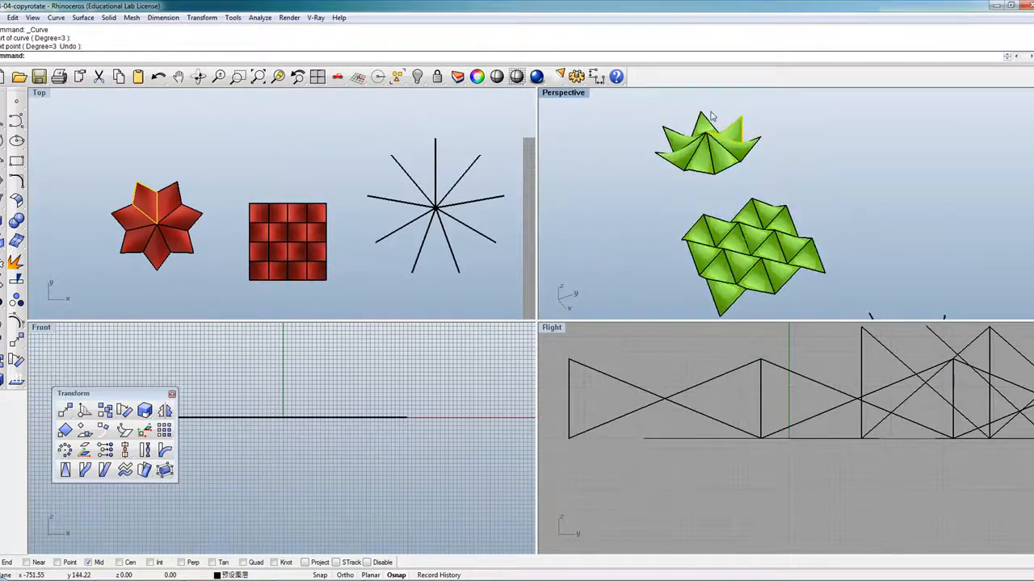
# Examine the star and folded grid examples from another side in the Perspective view.
pyautogui.click(198, 76)
pyautogui.moveTo(844, 181); pyautogui.dragTo(772, 170)
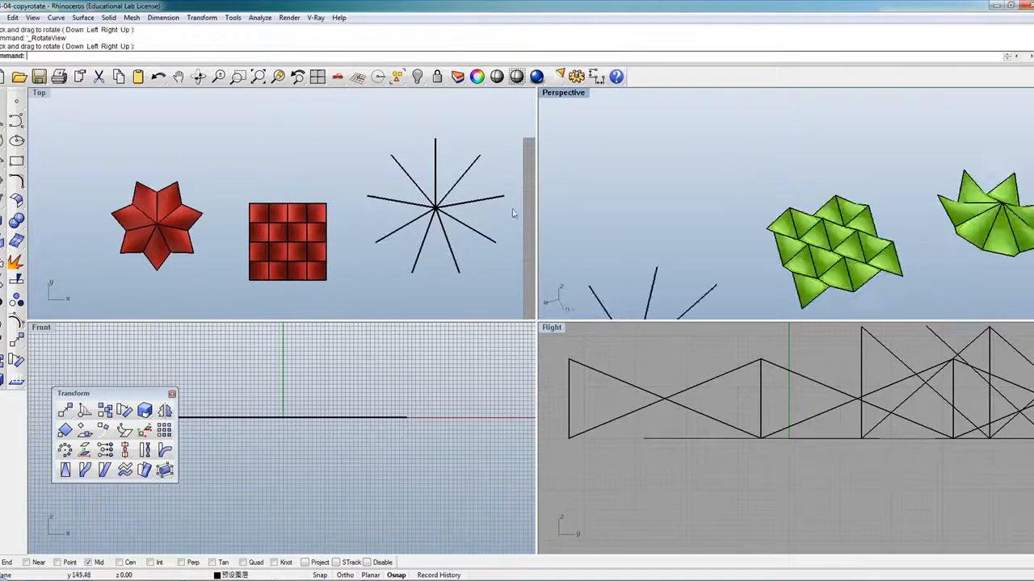
pyautogui.scroll(-2, 937, 260)
pyautogui.scroll(3, 960, 236)
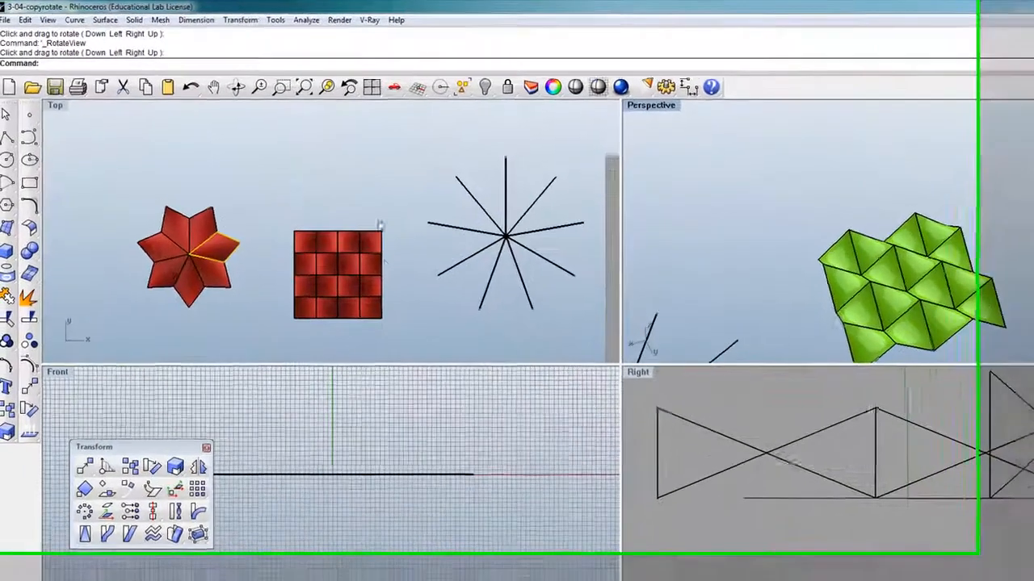
# Draw two bowed three-point curves meeting at a sharp corner in the empty area below the examples in Top.
pyautogui.scroll(-5, 307, 159)
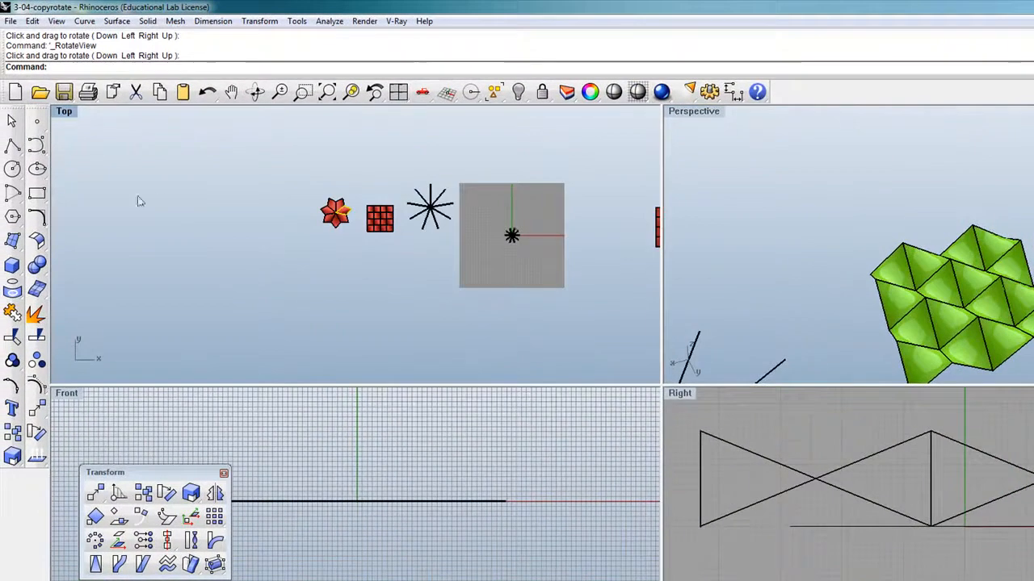
pyautogui.click(36, 144)
pyautogui.click(359, 315)
pyautogui.click(392, 316)
pyautogui.click(405, 299)
pyautogui.press('Return')
pyautogui.press('Return')
pyautogui.click(403, 301)
pyautogui.click(403, 328)
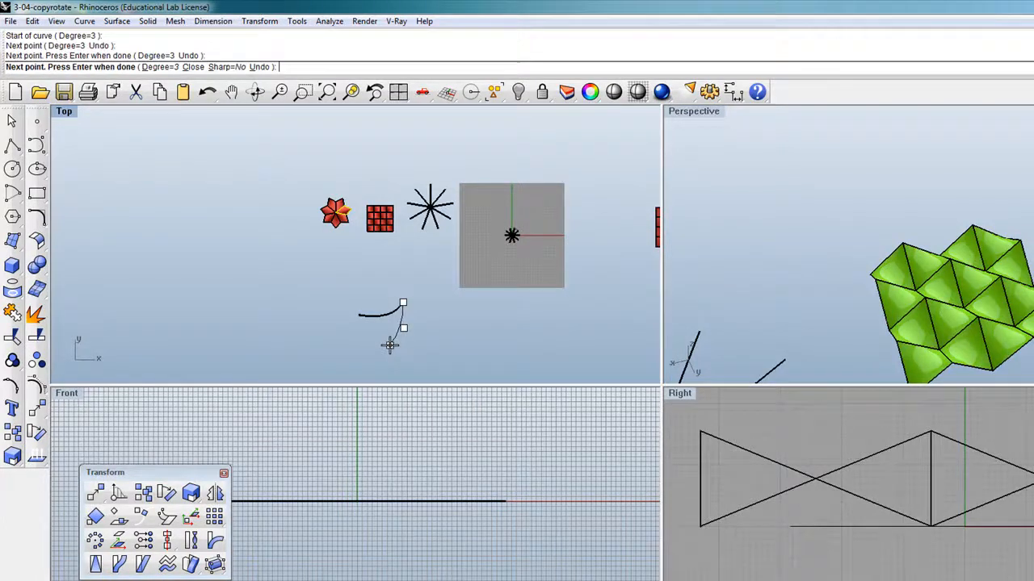
pyautogui.press('Return')
# Close the triangular outline with a third inward-bowed curve between the free ends of the two curves.
pyautogui.press('Return')
pyautogui.click(390, 345)
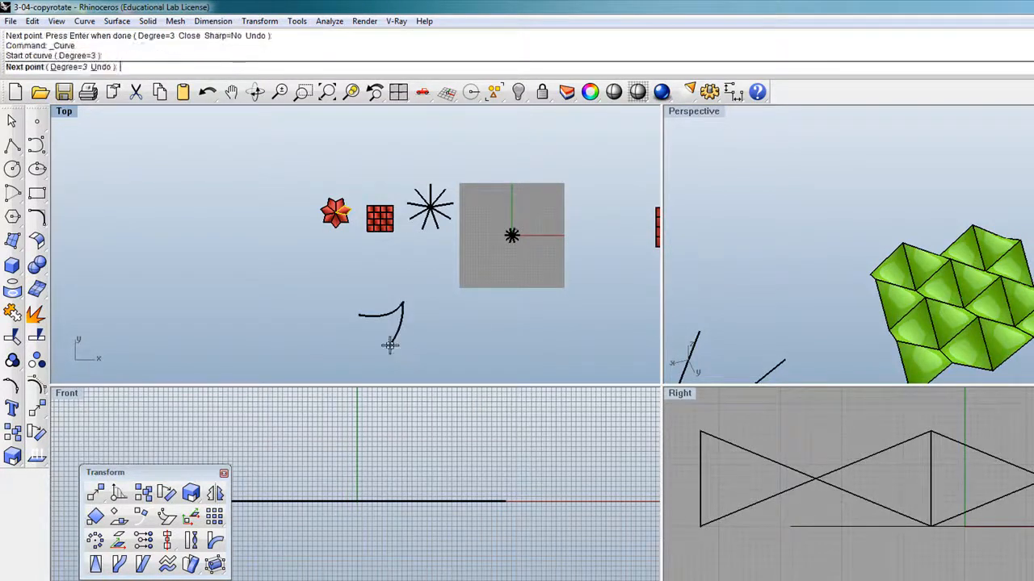
pyautogui.click(385, 332)
pyautogui.click(358, 315)
pyautogui.press('Return')
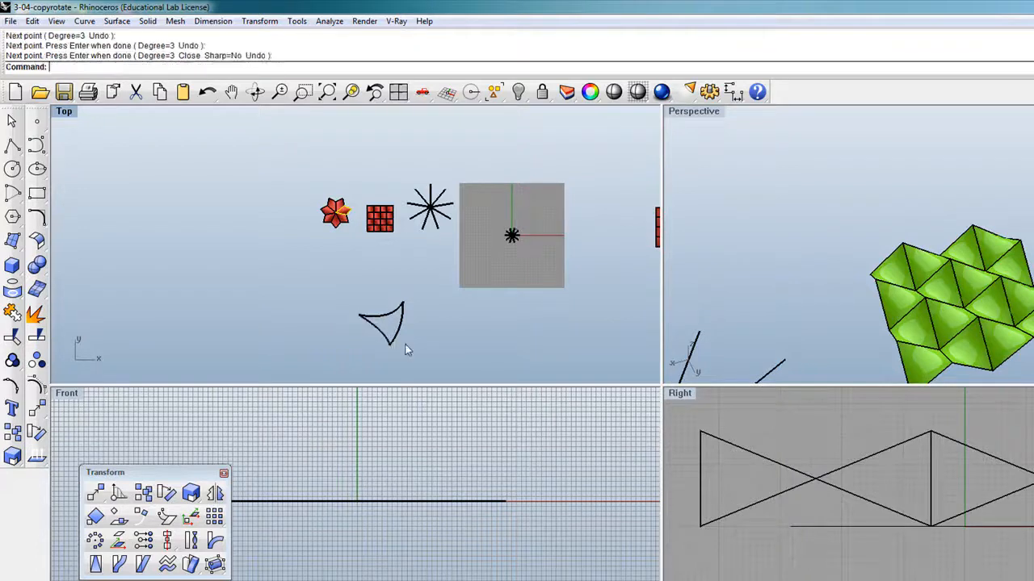
# Select the three outline curves and move them up and towards the grid in the Front view.
pyautogui.moveTo(347, 308); pyautogui.dragTo(346, 309)
pyautogui.scroll(-5, 485, 500)
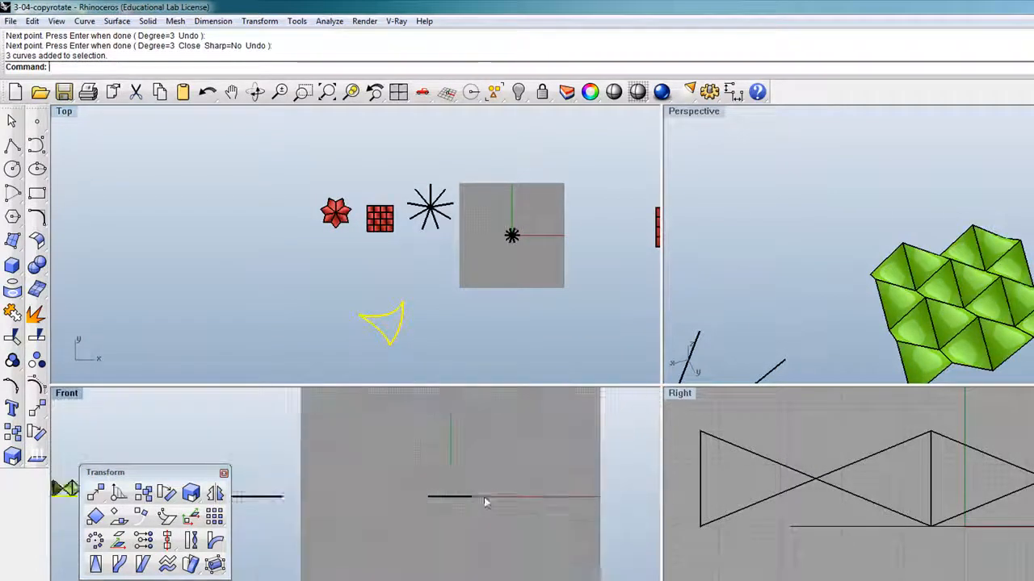
pyautogui.scroll(1, 401, 505)
pyautogui.moveTo(386, 518); pyautogui.dragTo(432, 483)
# Show the curves' control points and move the middle ones upward in Front to arch the edges.
pyautogui.click(36, 385)
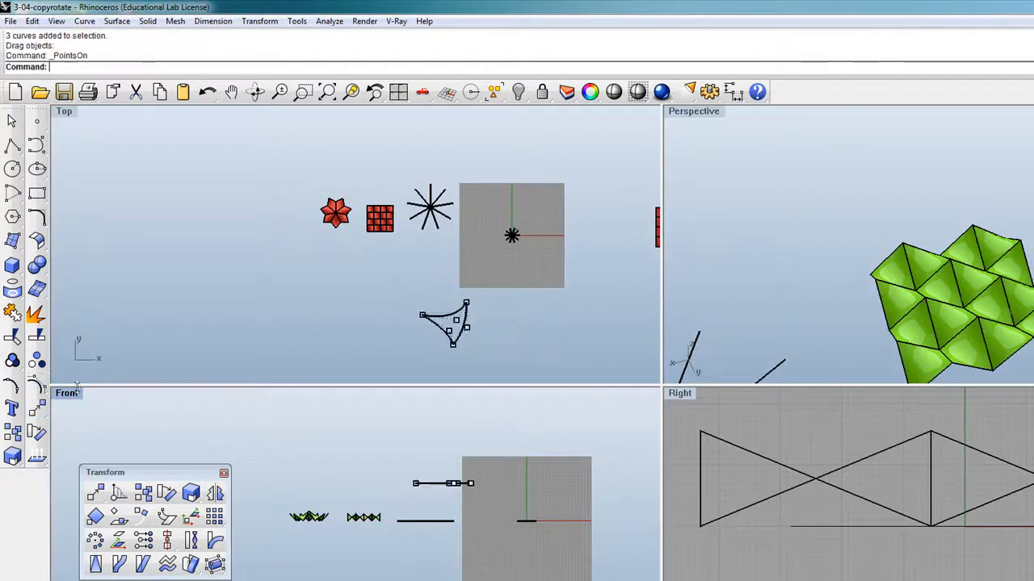
pyautogui.moveTo(406, 250); pyautogui.dragTo(456, 319)
pyautogui.click(36, 409)
pyautogui.click(563, 488)
pyautogui.click(562, 471)
pyautogui.press('Escape')
# Create a surface from the three arched edge curves and check it in Perspective.
pyautogui.moveTo(493, 297); pyautogui.dragTo(384, 239)
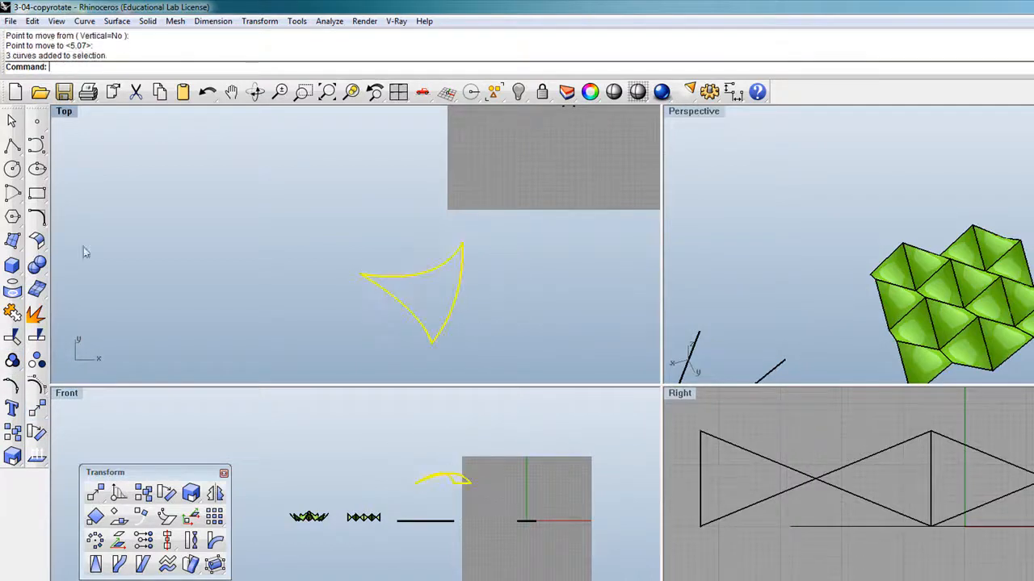
pyautogui.click(13, 241)
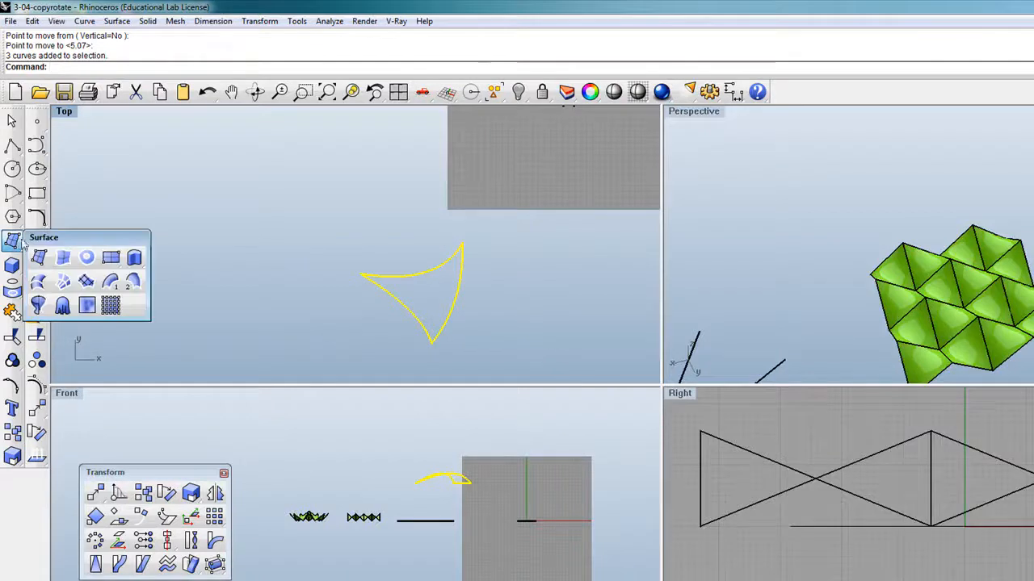
pyautogui.moveTo(71, 242); pyautogui.dragTo(142, 210)
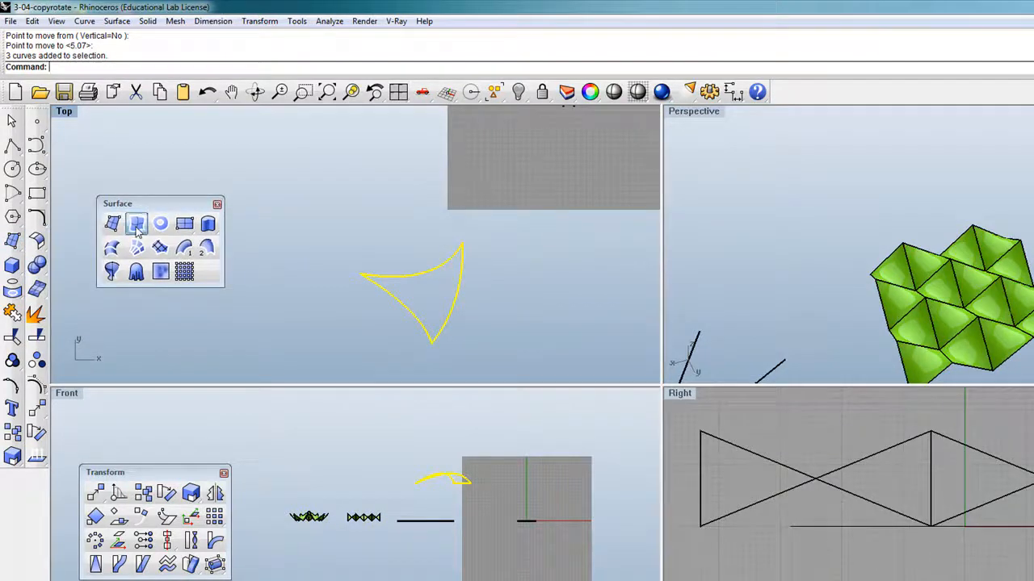
pyautogui.click(136, 225)
pyautogui.scroll(-5, 791, 250)
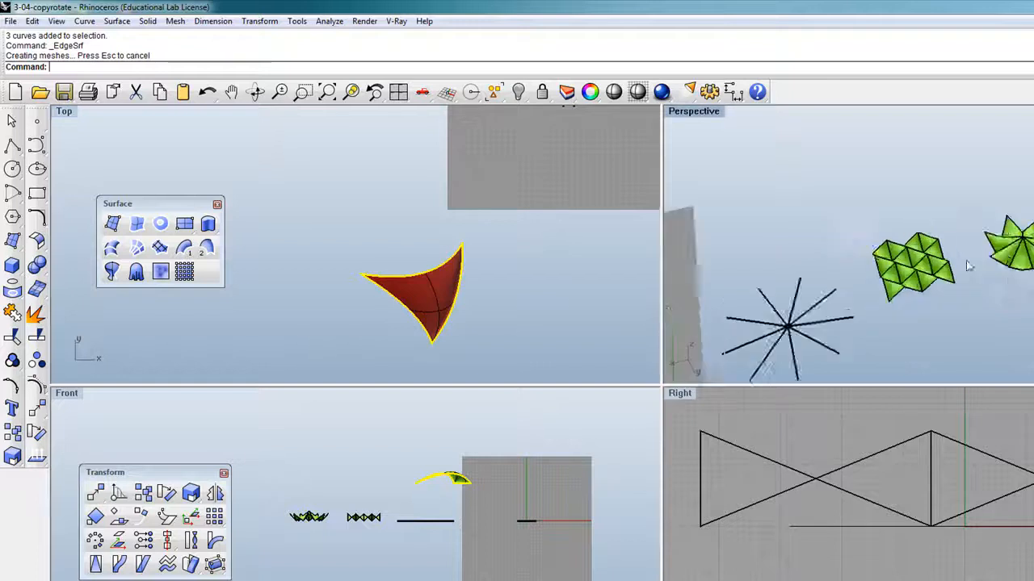
pyautogui.scroll(6, 952, 302)
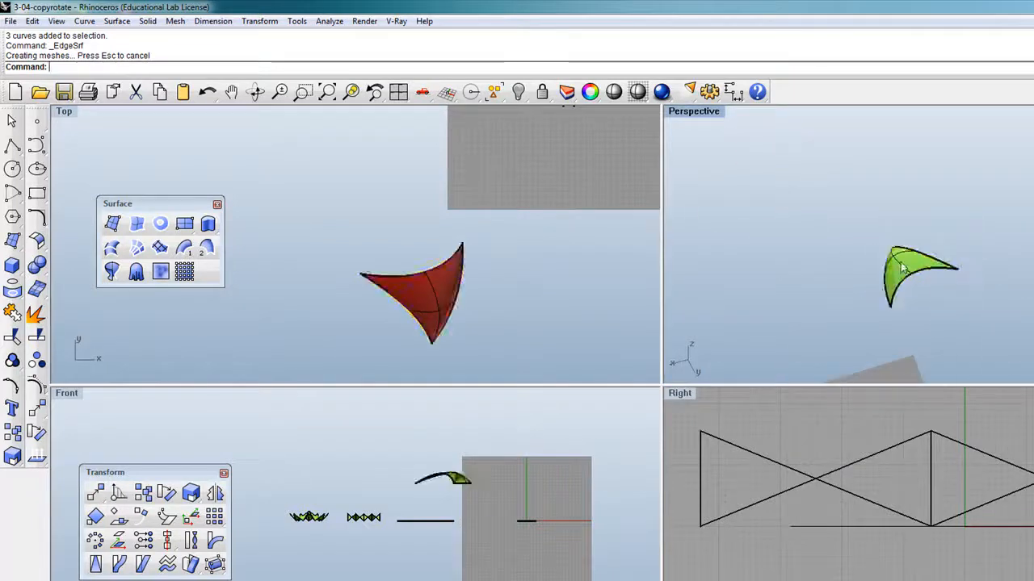
# Polar array the arched triangular surface around its lower tip in Top with 10 items over 360 degrees.
pyautogui.click(95, 540)
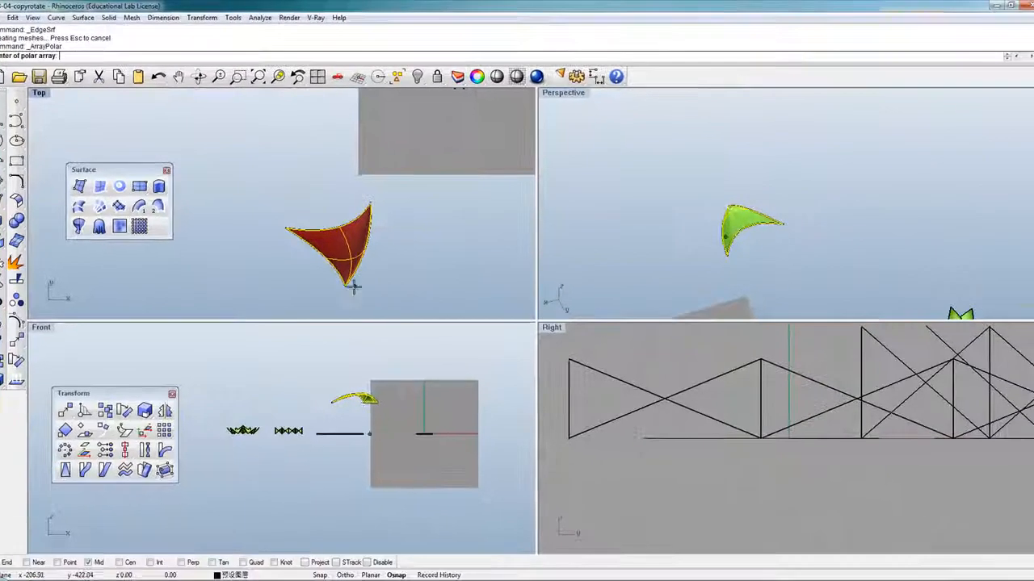
pyautogui.click(353, 286)
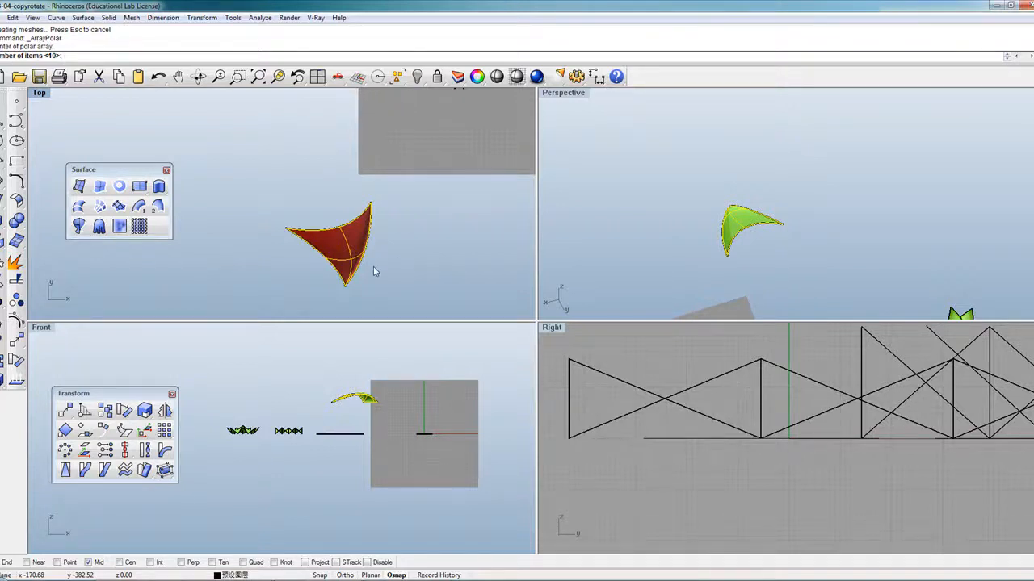
pyautogui.press('Return')
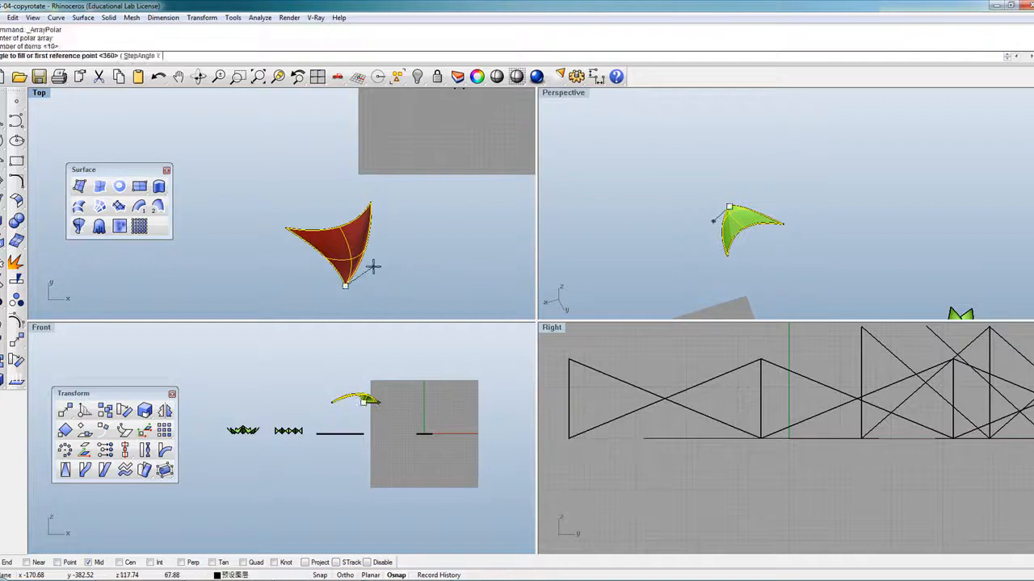
pyautogui.press('Return')
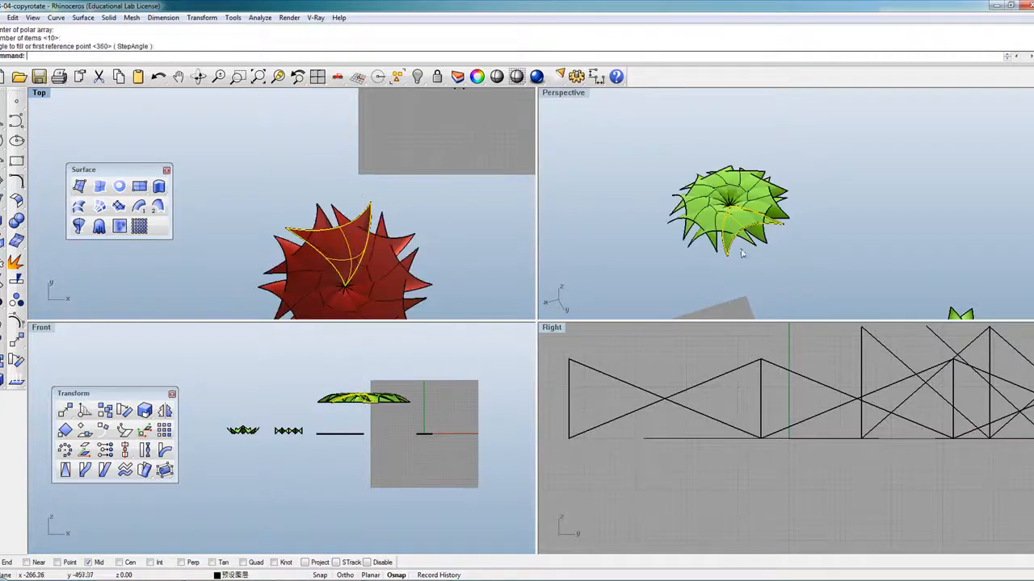
# Examine the arrayed spiky dome in Perspective, close up and alongside the other examples.
pyautogui.click(747, 281)
pyautogui.scroll(2, 732, 194)
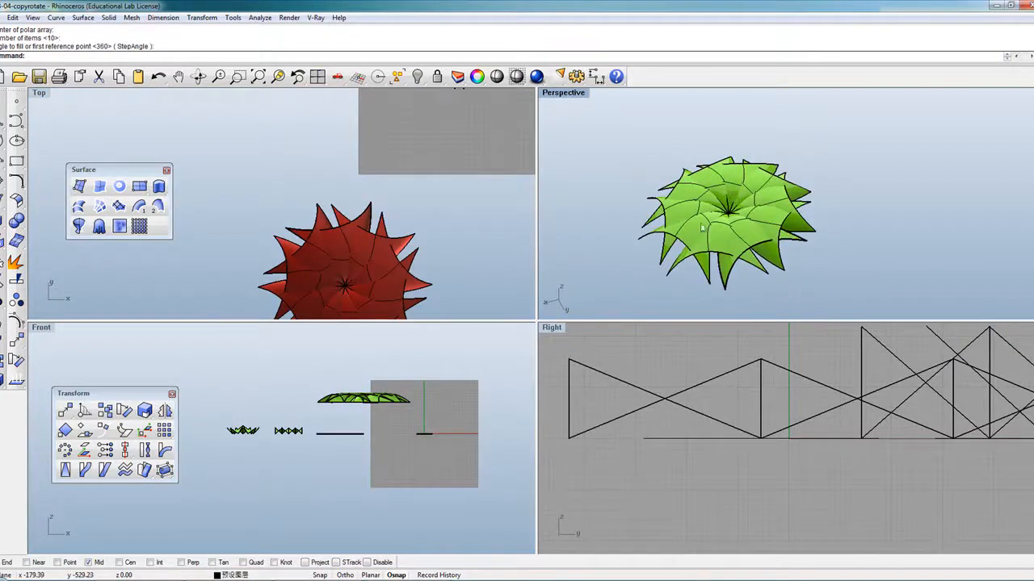
pyautogui.scroll(-2, 702, 228)
pyautogui.scroll(-2, 702, 229)
pyautogui.scroll(4, 708, 228)
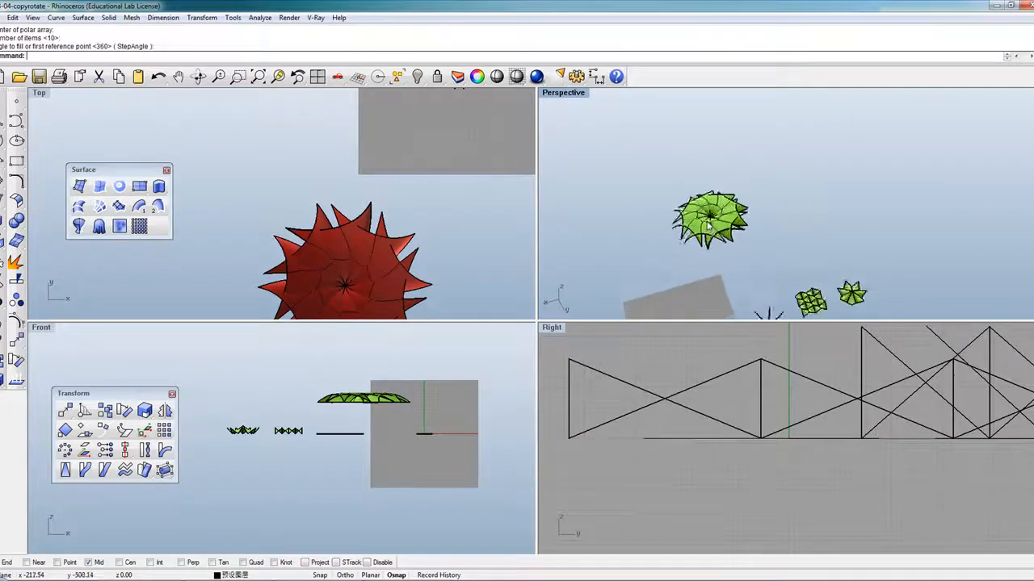
pyautogui.scroll(-6, 708, 229)
pyautogui.scroll(7, 709, 227)
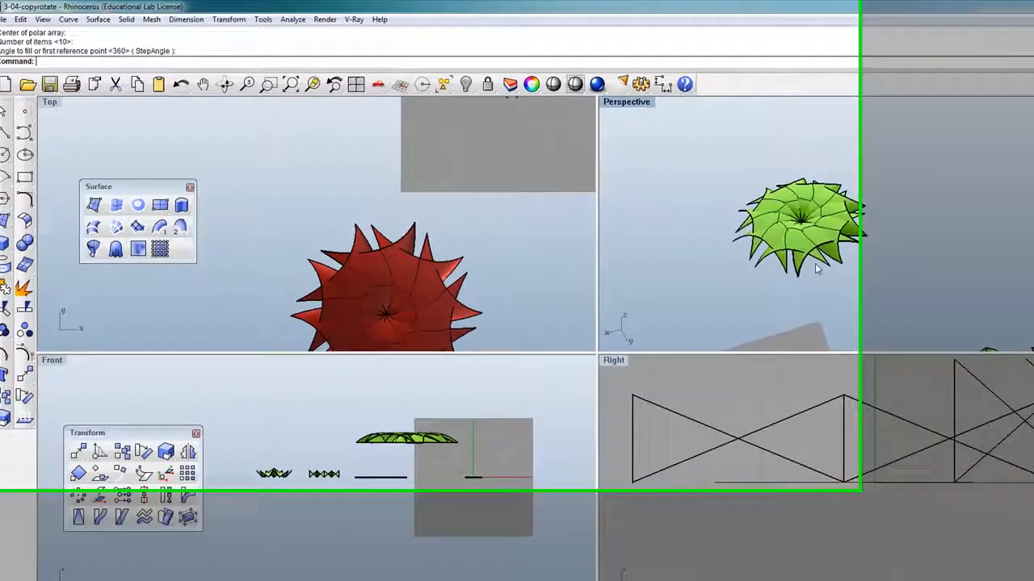
pyautogui.scroll(-4, 779, 255)
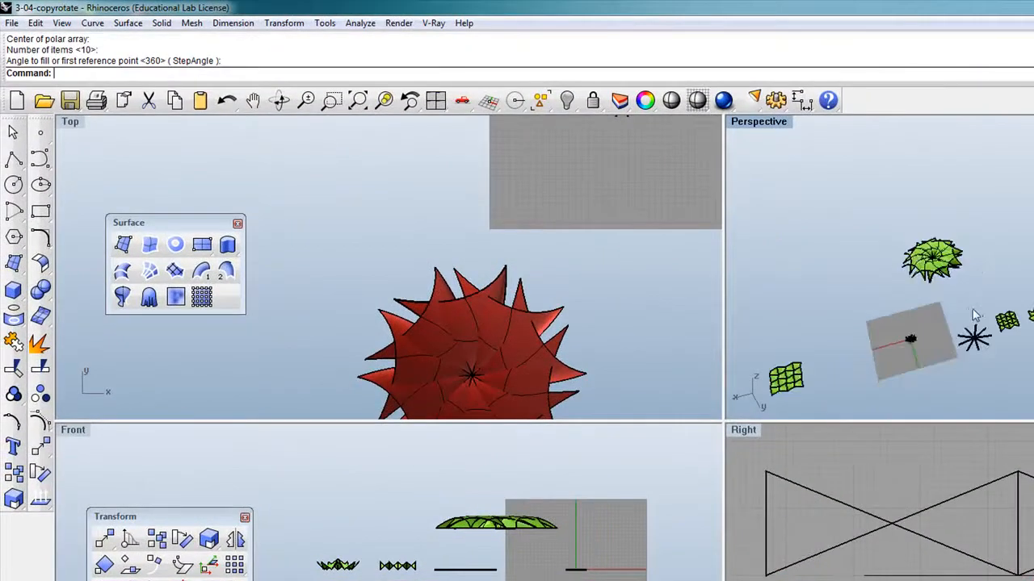
pyautogui.scroll(-3, 868, 323)
pyautogui.scroll(2, 910, 339)
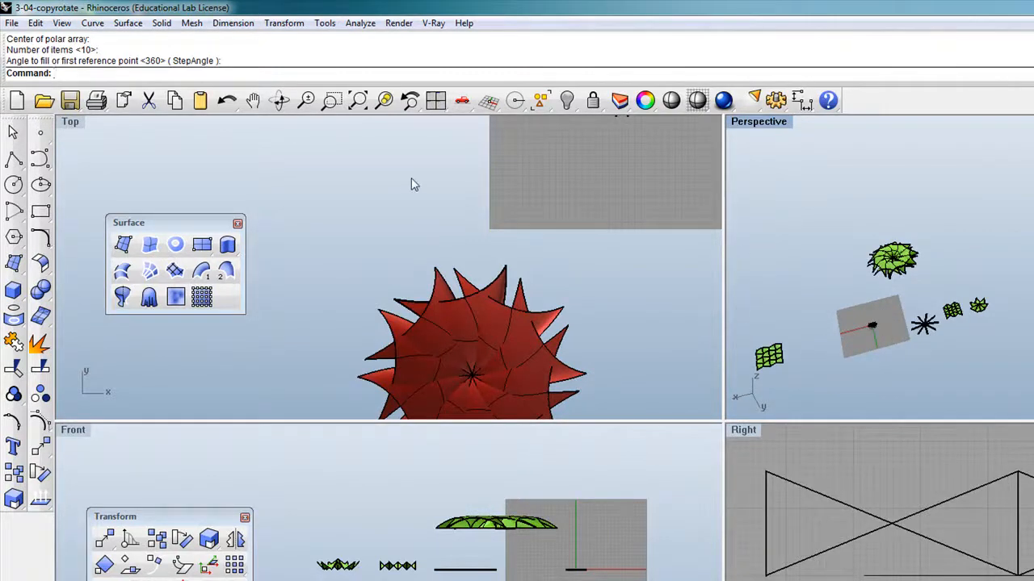
# Select the square grid of folded surfaces in Top, locate it in Perspective and clear the selection.
pyautogui.moveTo(403, 180); pyautogui.dragTo(416, 226, button='right')
pyautogui.moveTo(466, 260); pyautogui.dragTo(357, 161)
pyautogui.scroll(5, 946, 317)
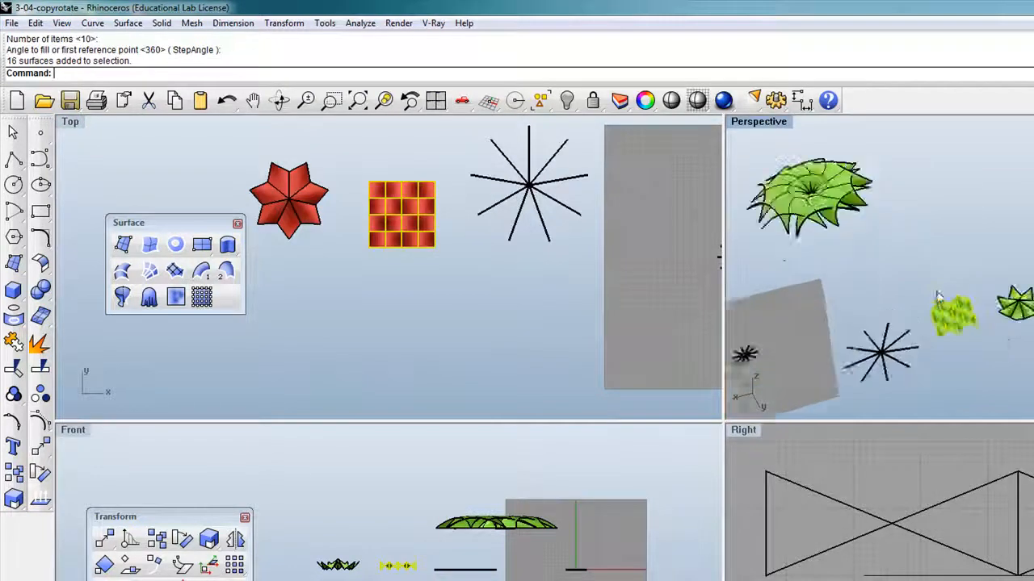
pyautogui.press('Escape')
pyautogui.scroll(1, 925, 327)
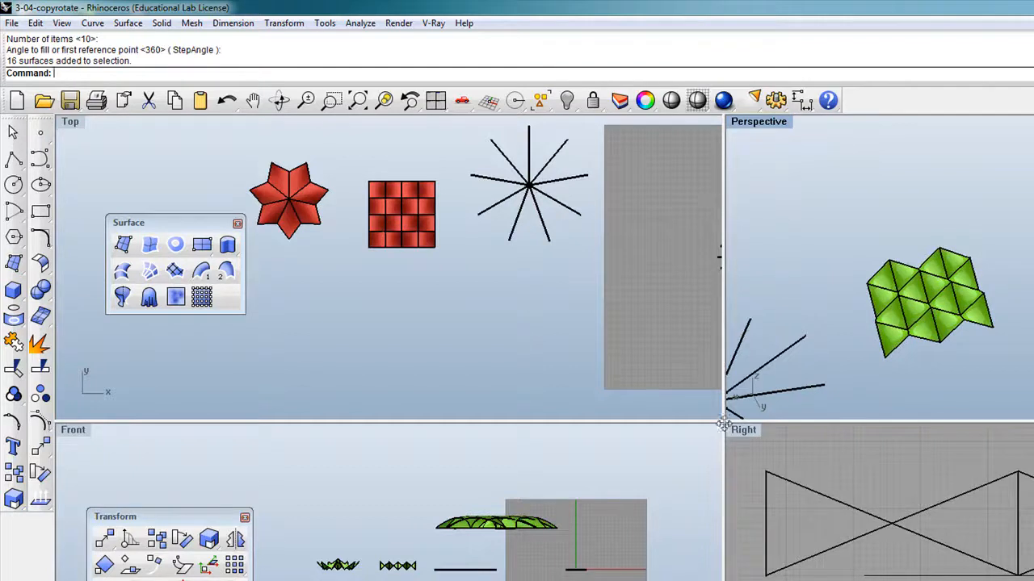
# Enlarge the Top and Perspective viewports and look over the folded grid examples.
pyautogui.moveTo(723, 420); pyautogui.dragTo(723, 506)
pyautogui.scroll(-5, 438, 358)
pyautogui.scroll(6, 451, 340)
pyautogui.moveTo(526, 301); pyautogui.dragTo(258, 276, button='right')
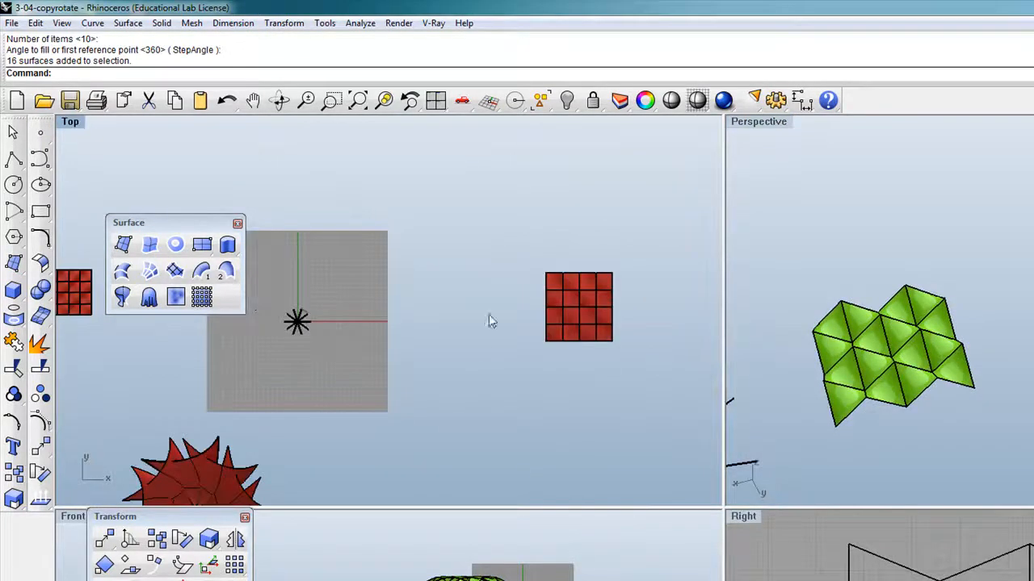
pyautogui.scroll(-5, 570, 355)
pyautogui.scroll(5, 388, 330)
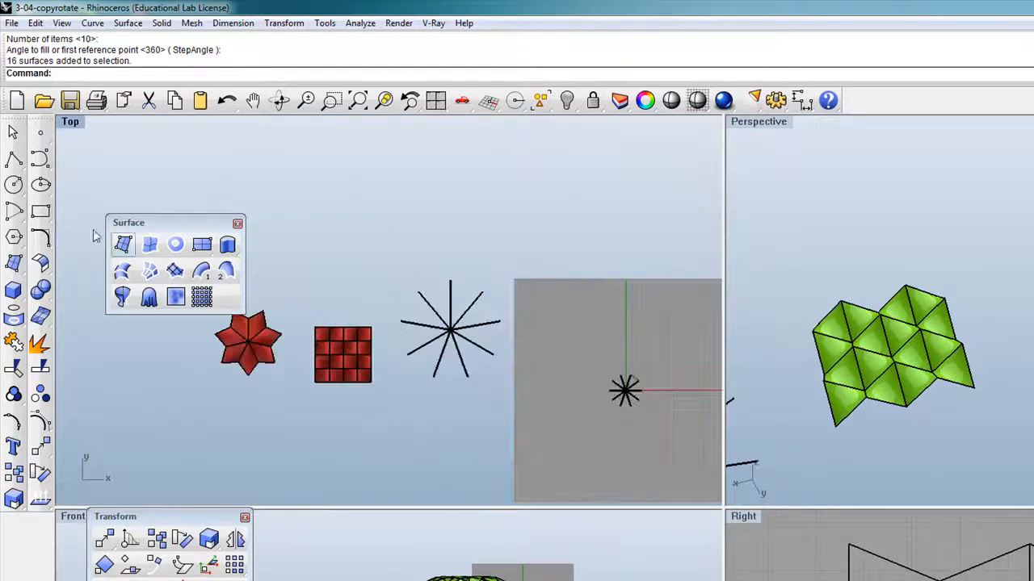
pyautogui.scroll(3, 331, 345)
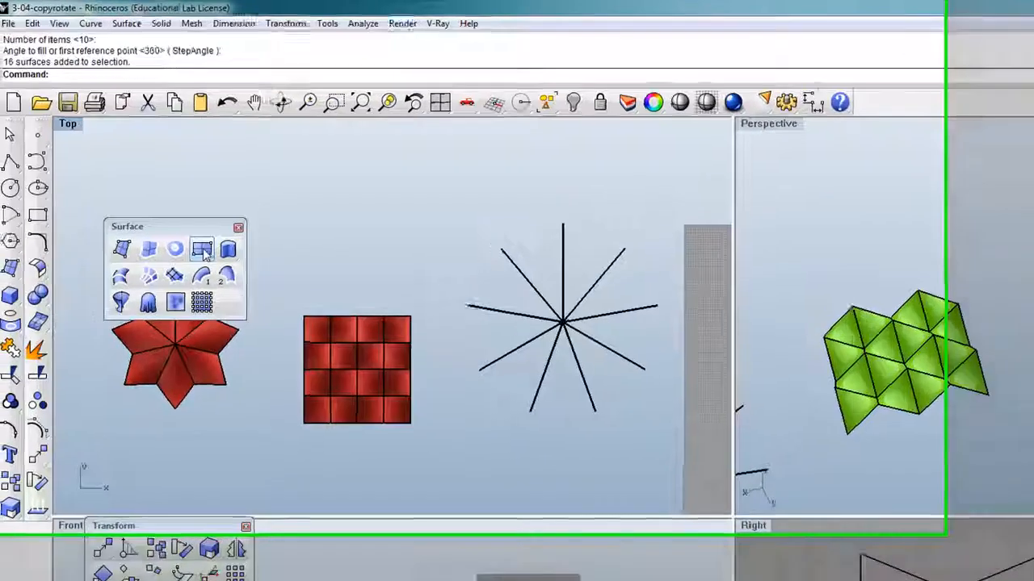
# Try a small freehand rectangular plane surface near the grid's lower right corner in Top, and undo it.
pyautogui.click(134, 185)
pyautogui.scroll(-3, 205, 224)
pyautogui.click(517, 373)
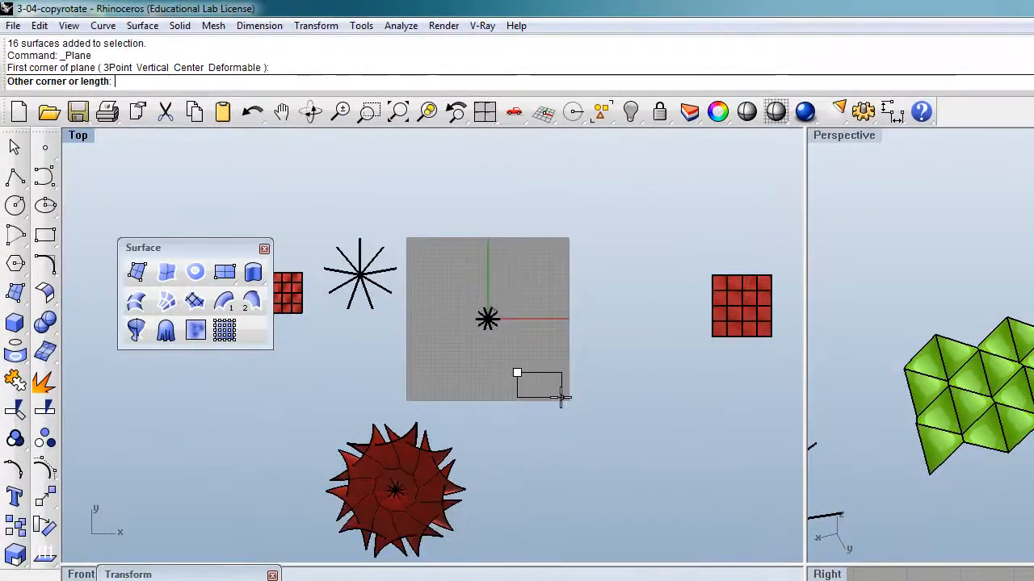
pyautogui.click(553, 398)
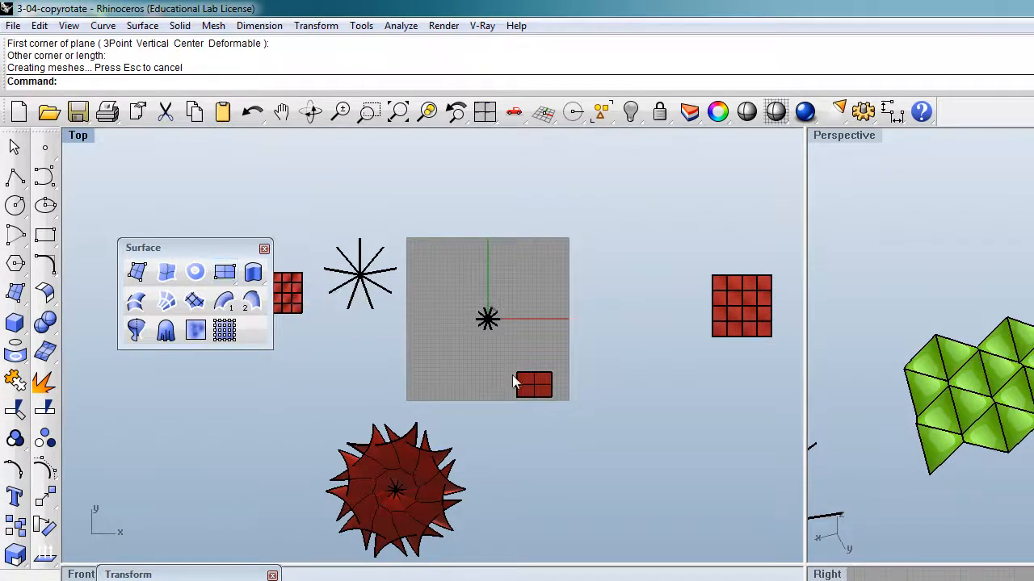
pyautogui.scroll(2, 533, 385)
pyautogui.scroll(3, 534, 378)
pyautogui.click(539, 381)
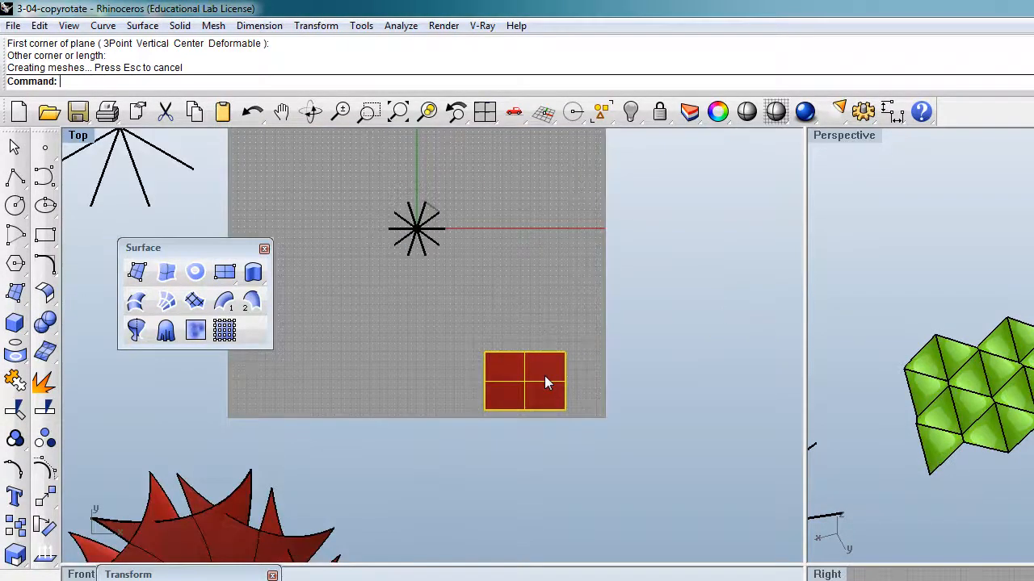
pyautogui.hotkey('ctrl', 'z')
pyautogui.click(250, 274)
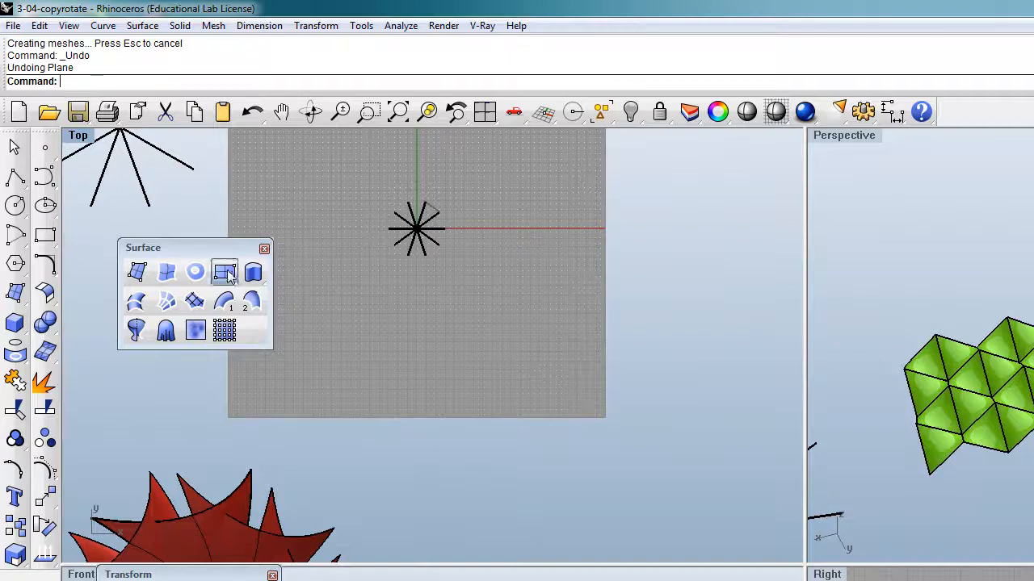
pyautogui.click(511, 345)
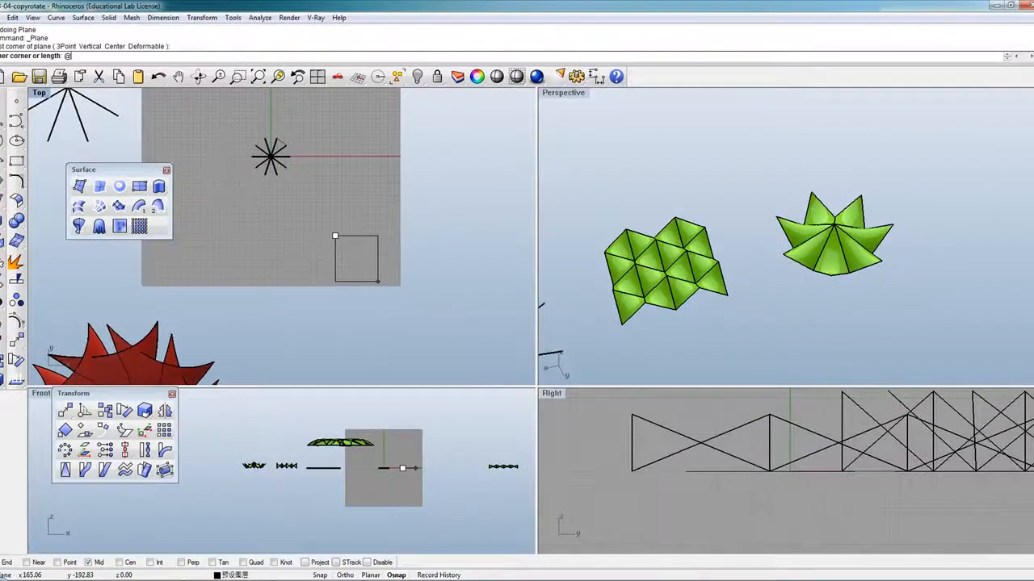
pyautogui.write('@200,200')
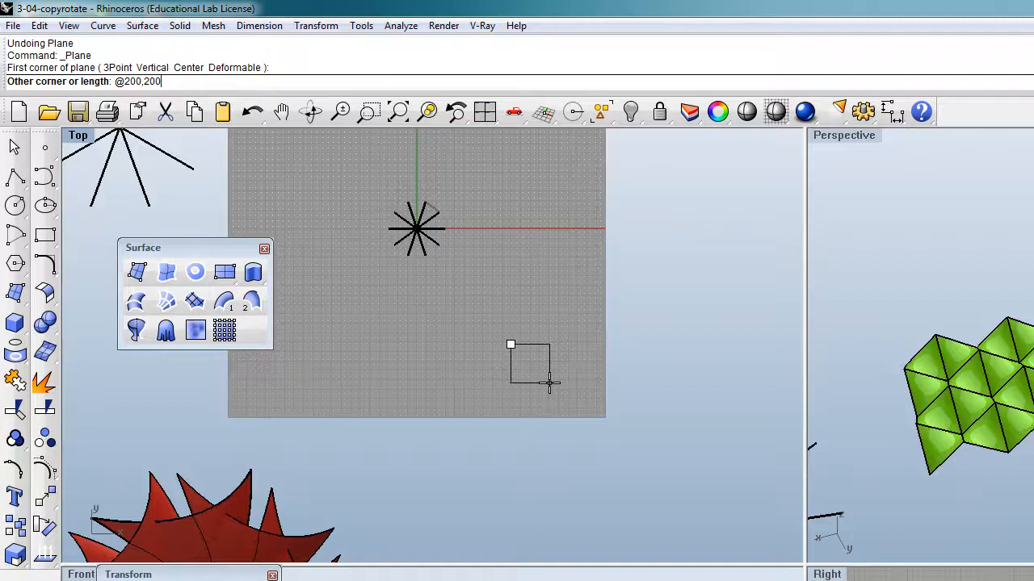
pyautogui.scroll(2, 549, 383)
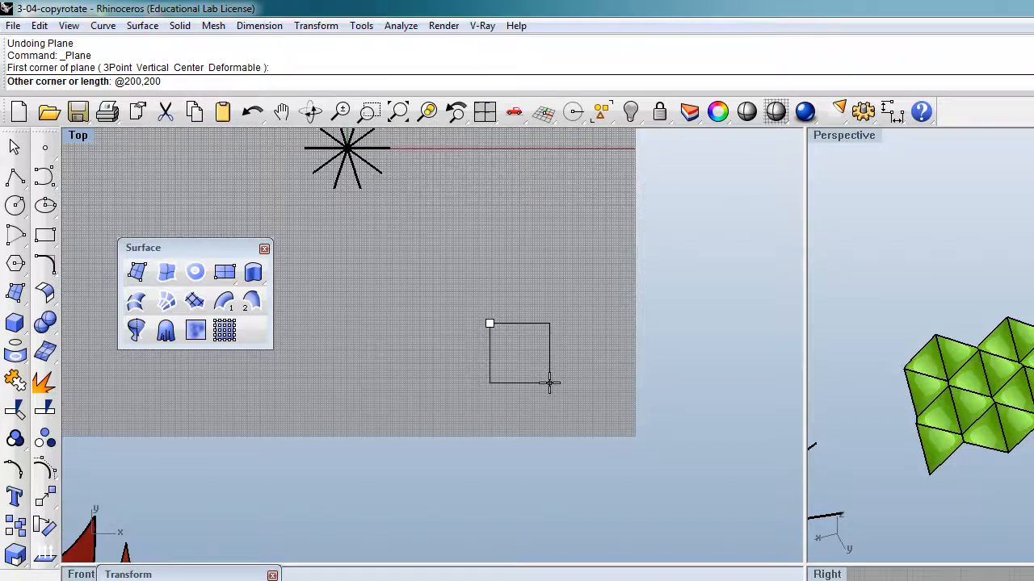
pyautogui.press('Return')
pyautogui.scroll(-5, 549, 382)
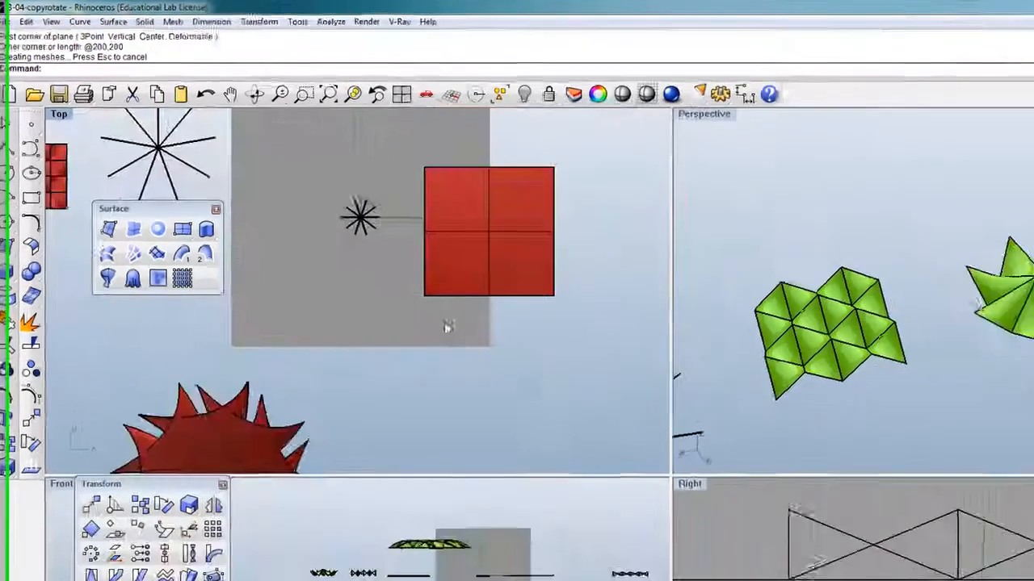
# Move the square plane into the empty area below the small folded grid in Top.
pyautogui.scroll(-3, 331, 242)
pyautogui.moveTo(350, 224); pyautogui.dragTo(397, 281)
pyautogui.scroll(4, 449, 288)
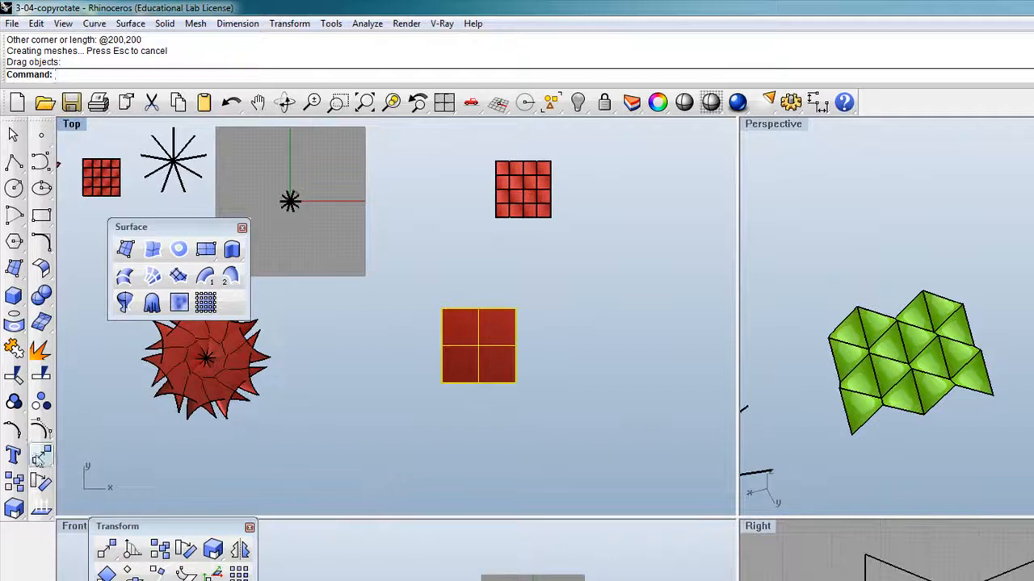
# Turn on the plane's control points and raise its upper right corner point with Move in Front.
pyautogui.click(42, 430)
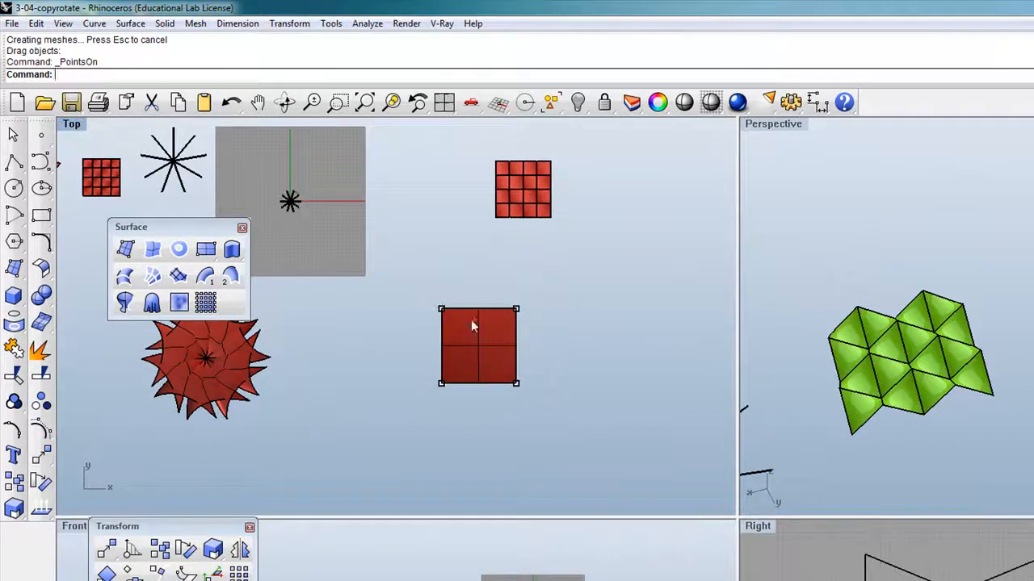
pyautogui.moveTo(502, 292); pyautogui.dragTo(545, 327)
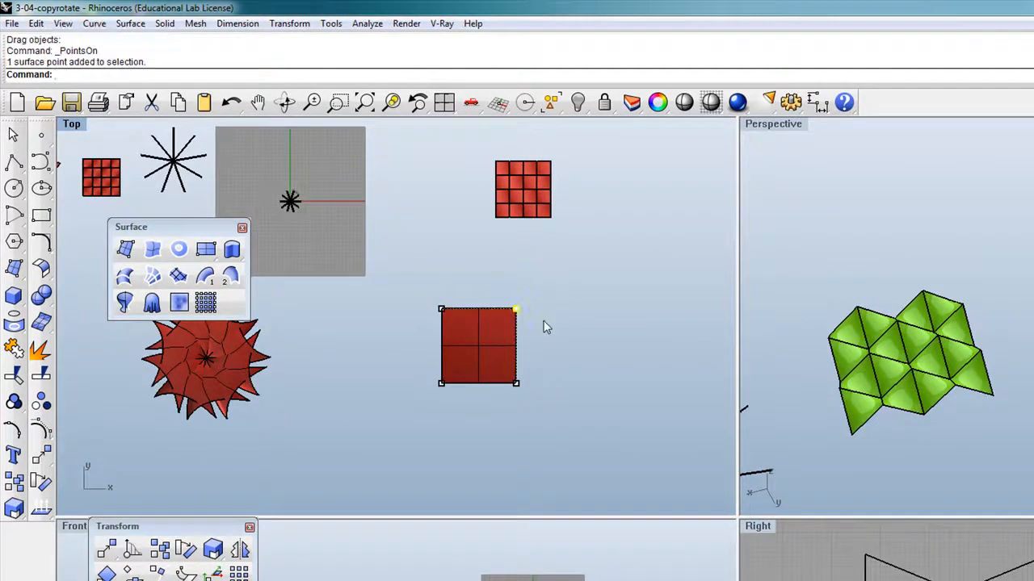
pyautogui.click(42, 455)
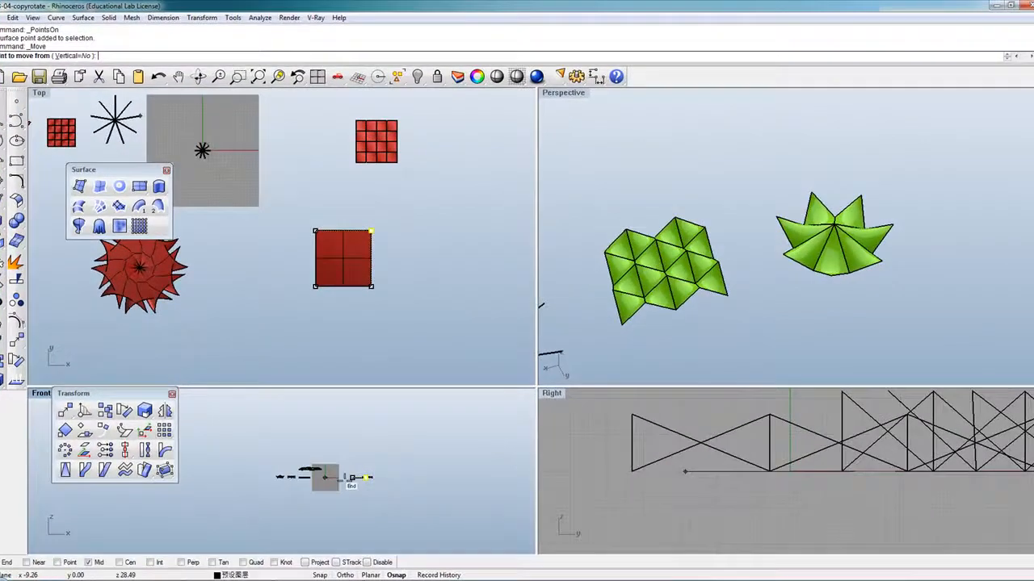
pyautogui.click(355, 477)
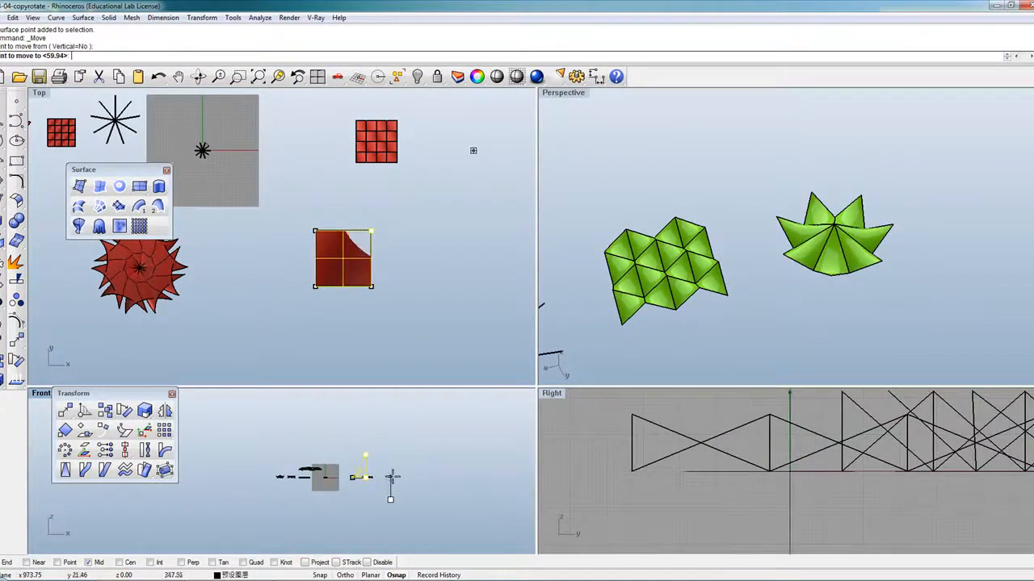
pyautogui.click(392, 490)
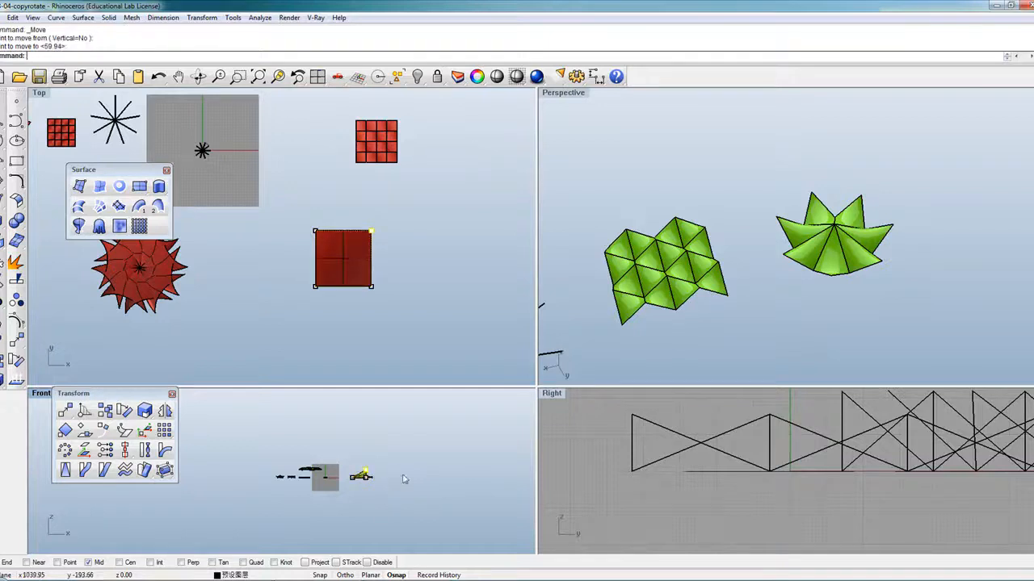
# Mirror a copy of the folded square across its right edge in Top.
pyautogui.scroll(-8, 667, 251)
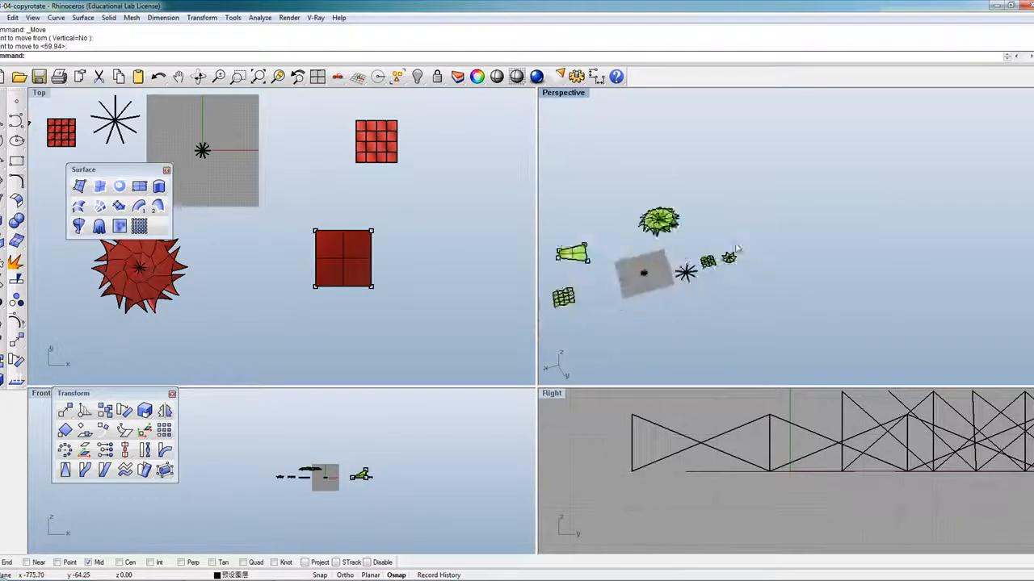
pyautogui.scroll(5, 668, 251)
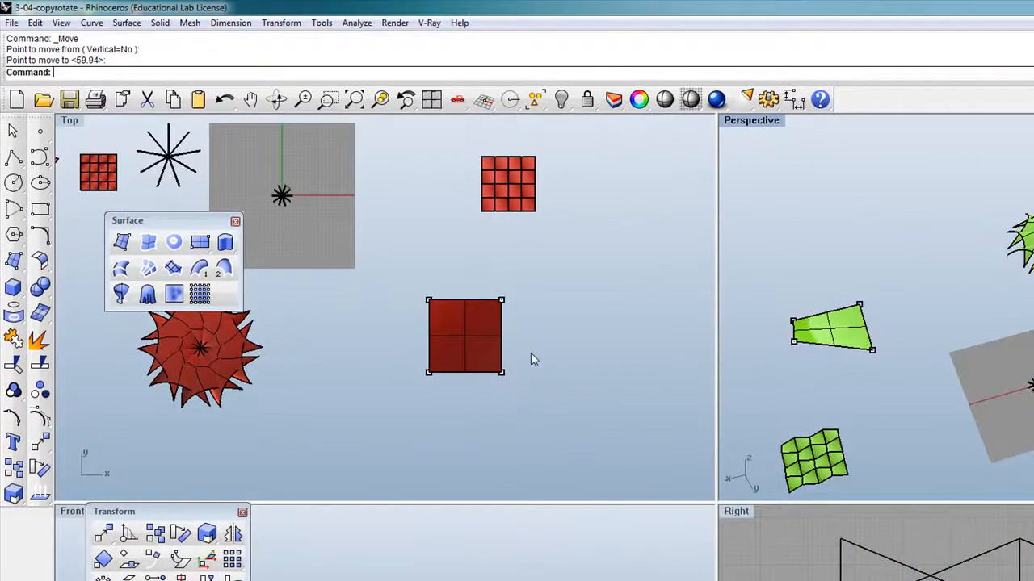
pyautogui.click(468, 344)
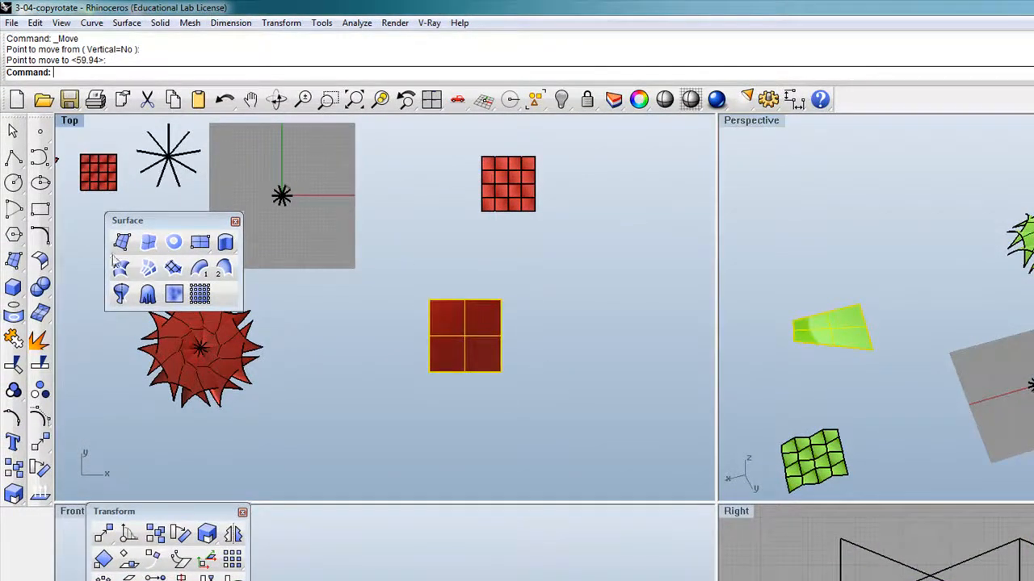
pyautogui.click(234, 536)
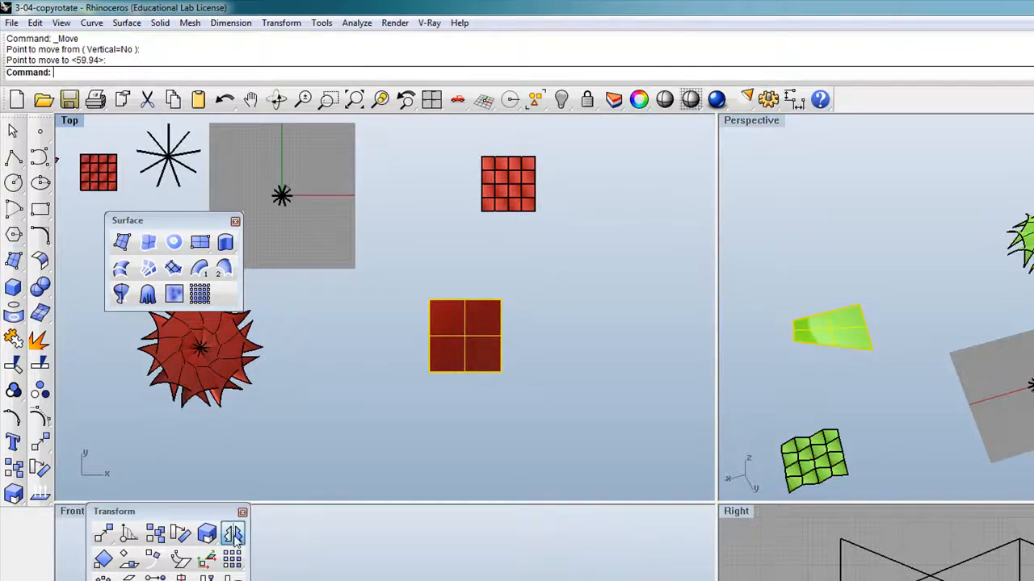
pyautogui.click(500, 299)
pyautogui.click(501, 372)
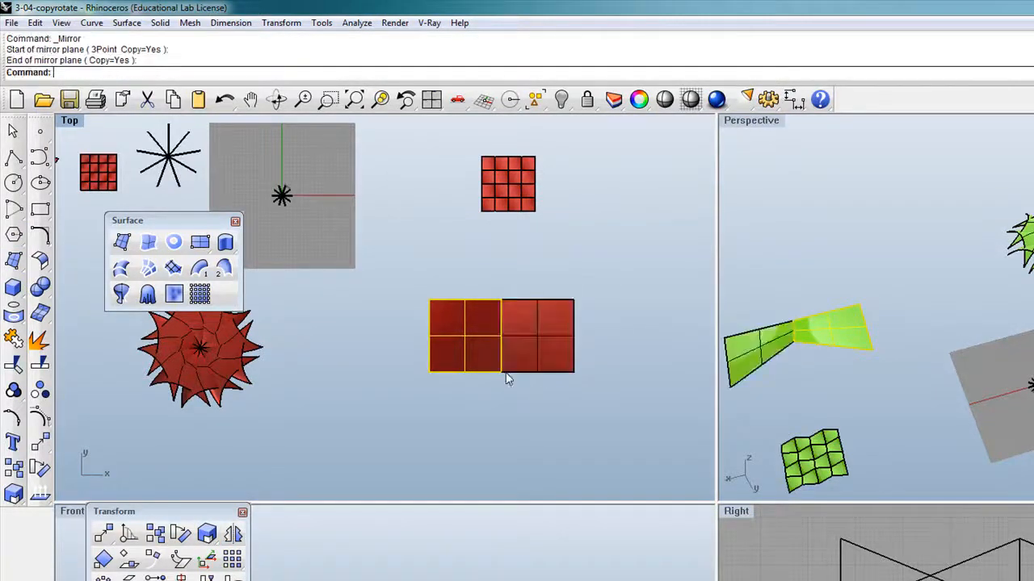
# Mirror the pair of folded squares across the pair's right edge to make a row of four.
pyautogui.moveTo(413, 277); pyautogui.dragTo(615, 388)
pyautogui.rightClick(615, 395)
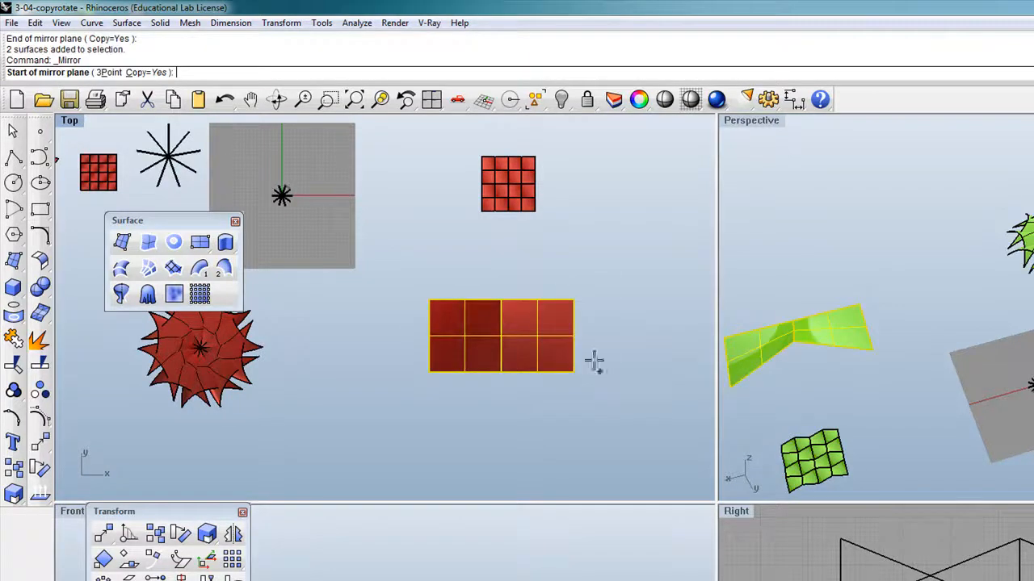
pyautogui.click(573, 300)
pyautogui.click(574, 371)
# Mirror the row of four surfaces across its lower edge to add a second row.
pyautogui.scroll(-5, 450, 406)
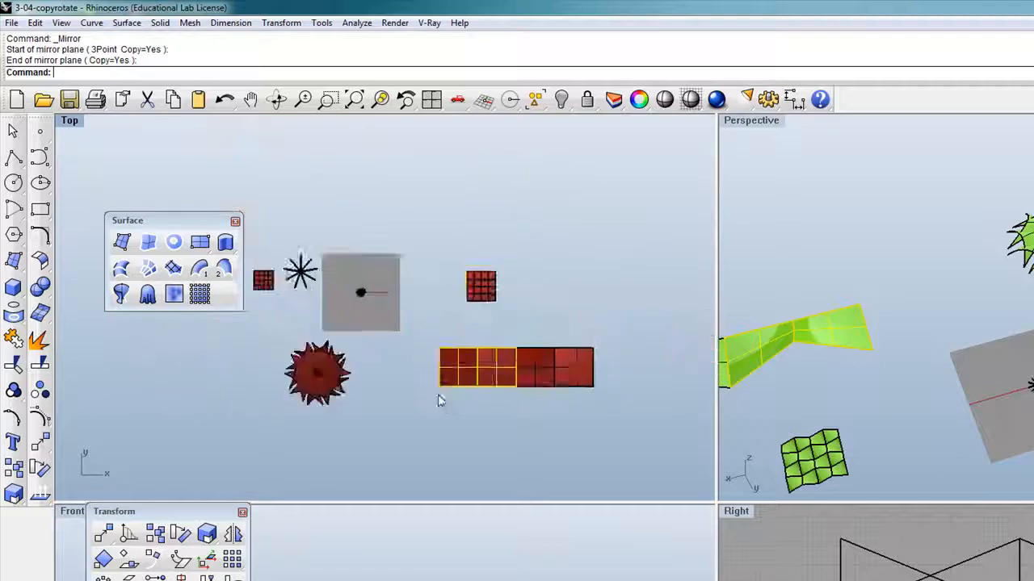
pyautogui.moveTo(426, 335); pyautogui.dragTo(569, 410)
pyautogui.rightClick(572, 414)
pyautogui.click(439, 388)
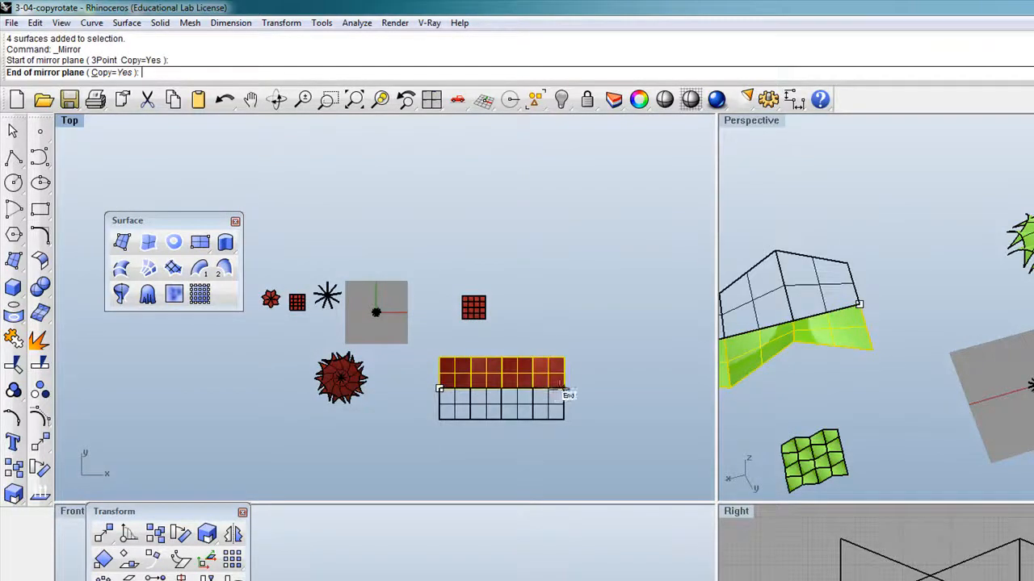
pyautogui.click(563, 388)
pyautogui.rightClick(582, 435)
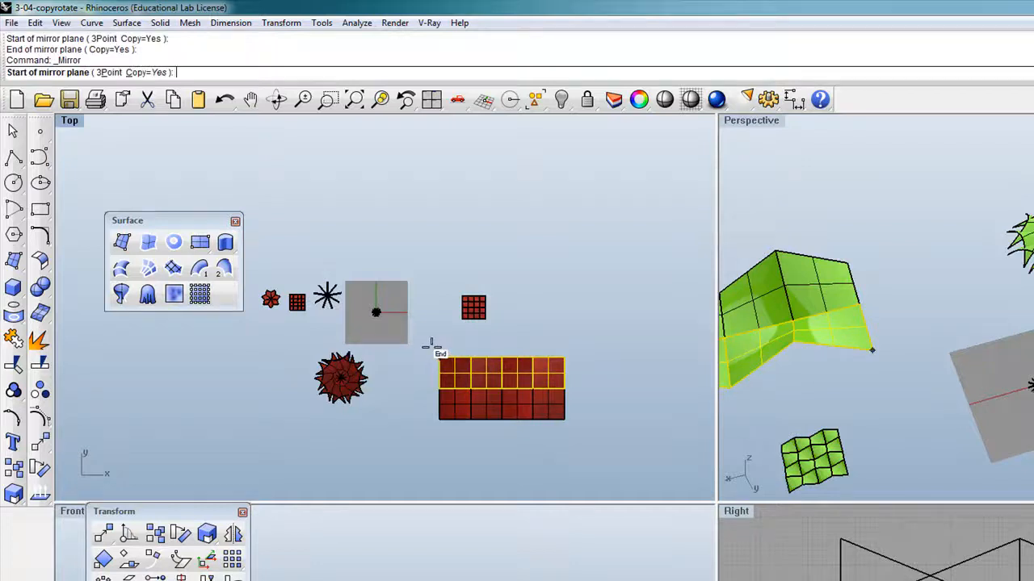
pyautogui.press('Escape')
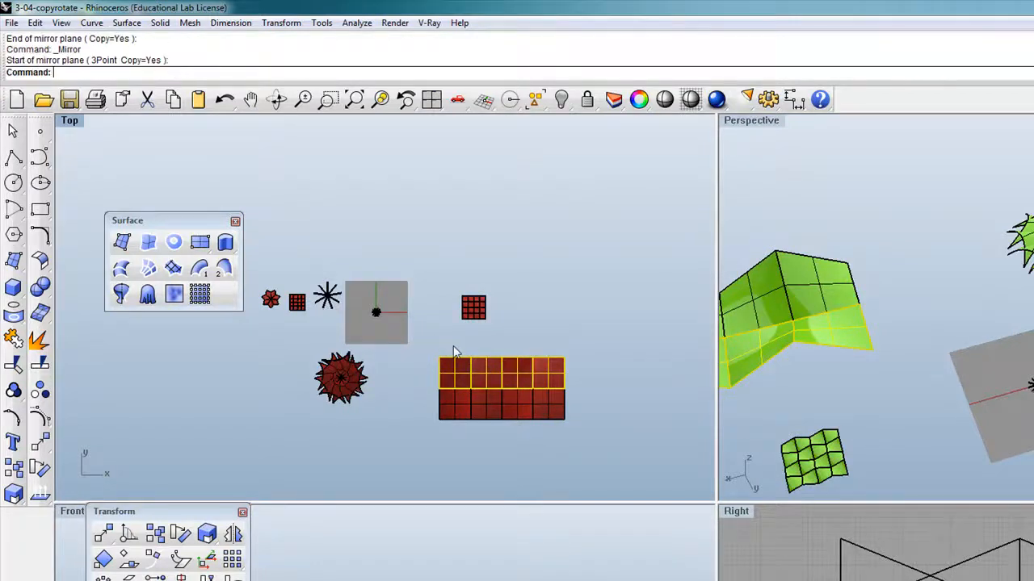
# Mirror all eight surfaces across their lower edge to complete a four-by-four grid.
pyautogui.moveTo(433, 343); pyautogui.dragTo(579, 434)
pyautogui.rightClick(579, 440)
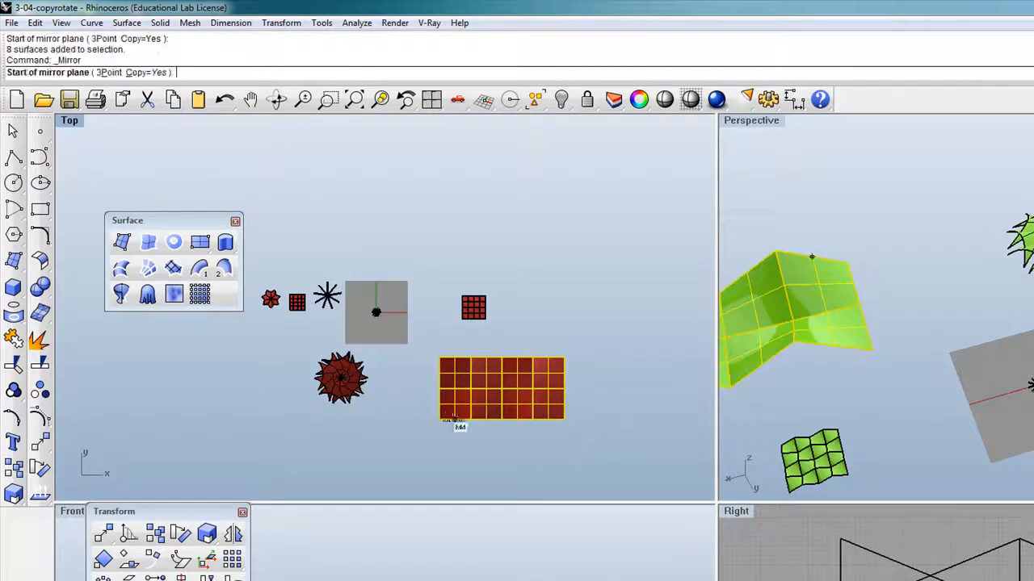
pyautogui.click(439, 420)
pyautogui.click(567, 426)
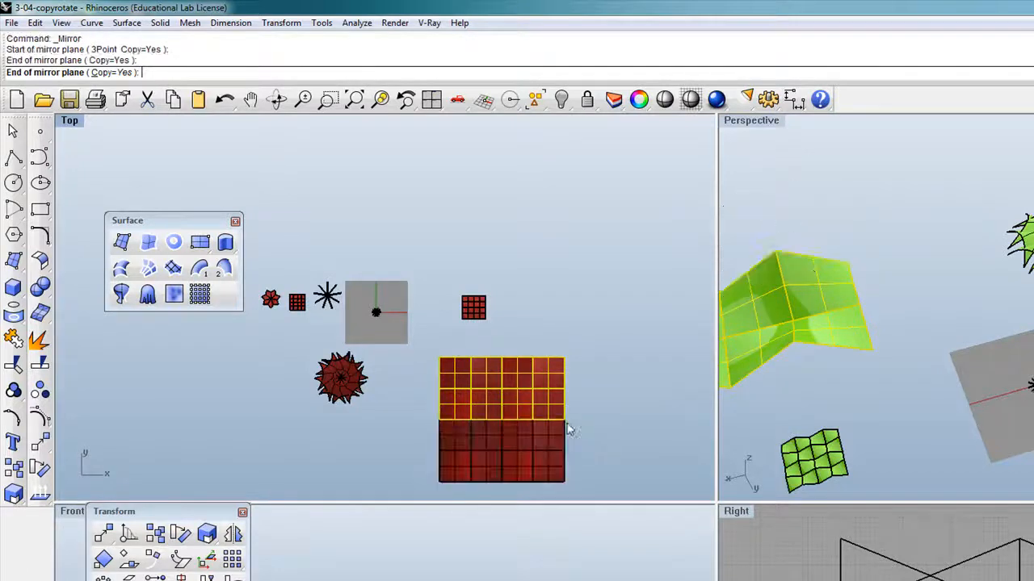
pyautogui.rightClick(598, 435)
pyautogui.click(605, 437)
pyautogui.scroll(-2, 856, 339)
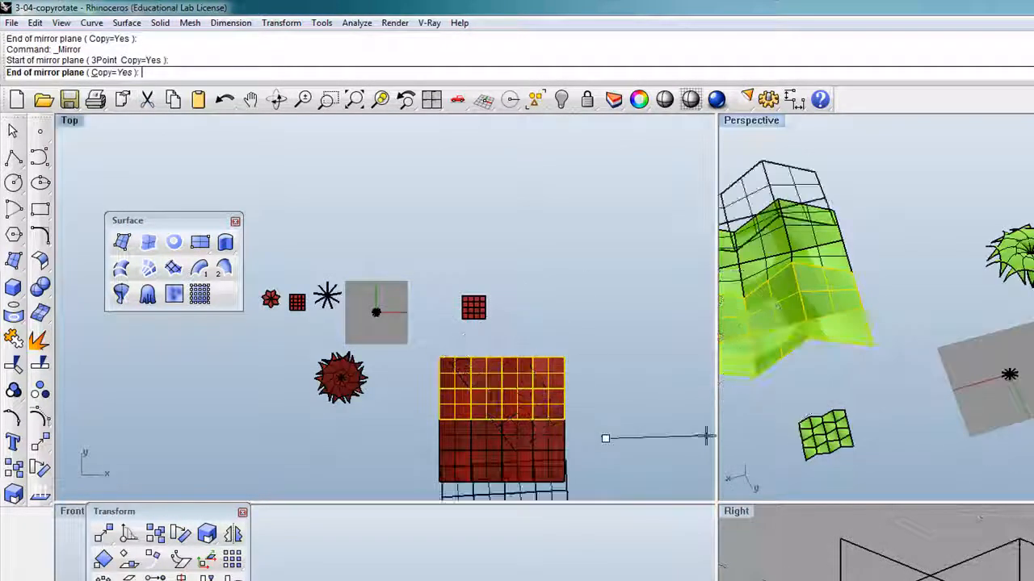
pyautogui.press('Escape')
# Clear the selection and examine the mirrored folded grid in Perspective, both close up and beside the other examples.
pyautogui.scroll(-4, 886, 367)
pyautogui.click(885, 383)
pyautogui.scroll(-4, 900, 386)
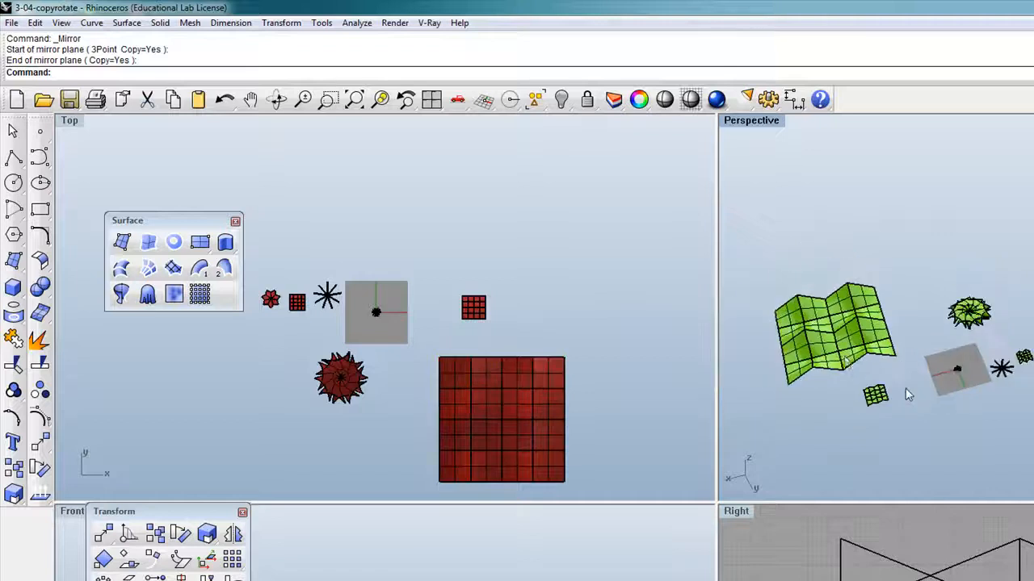
pyautogui.scroll(7, 812, 350)
pyautogui.scroll(2, 811, 349)
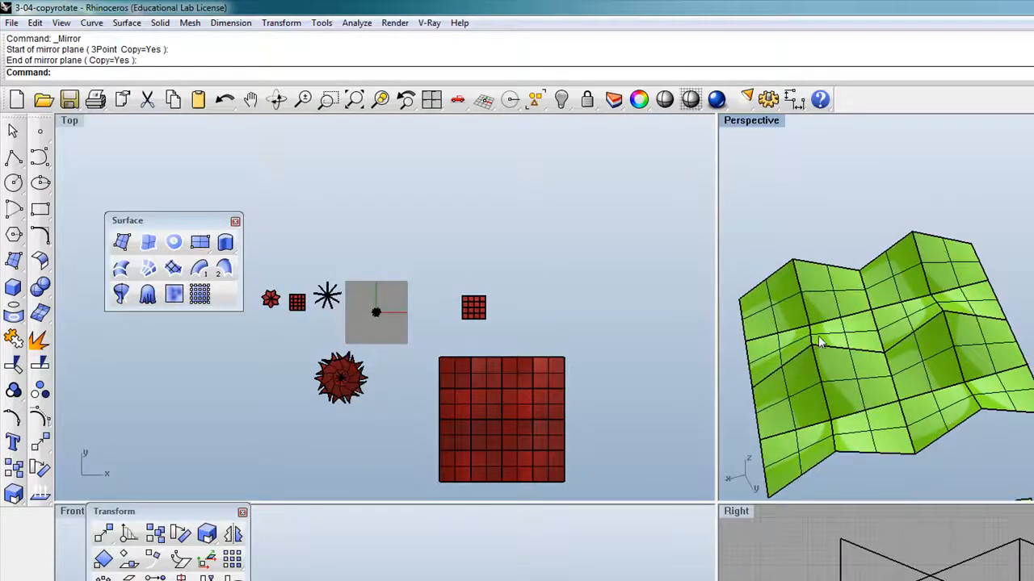
pyautogui.scroll(-5, 818, 339)
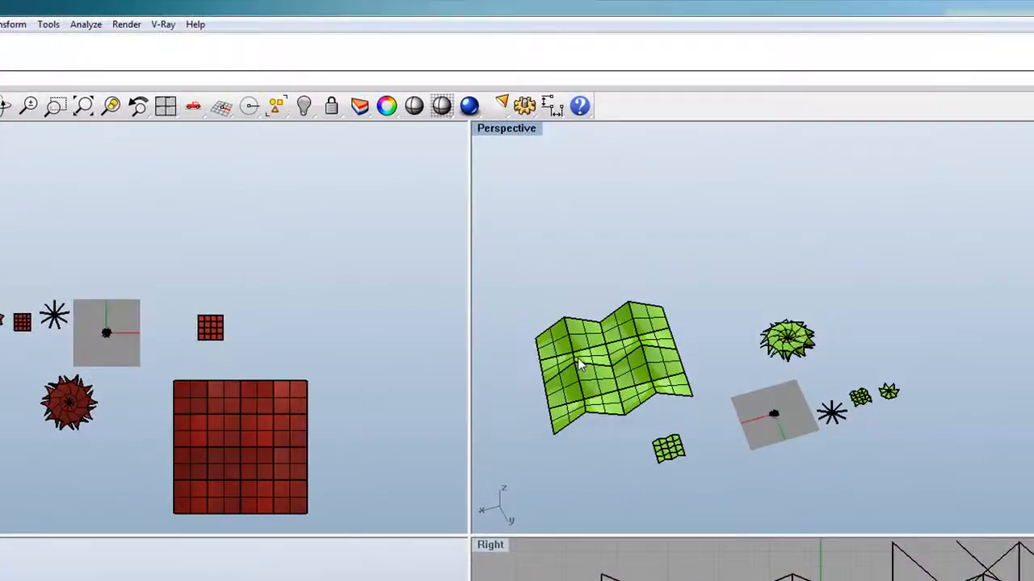